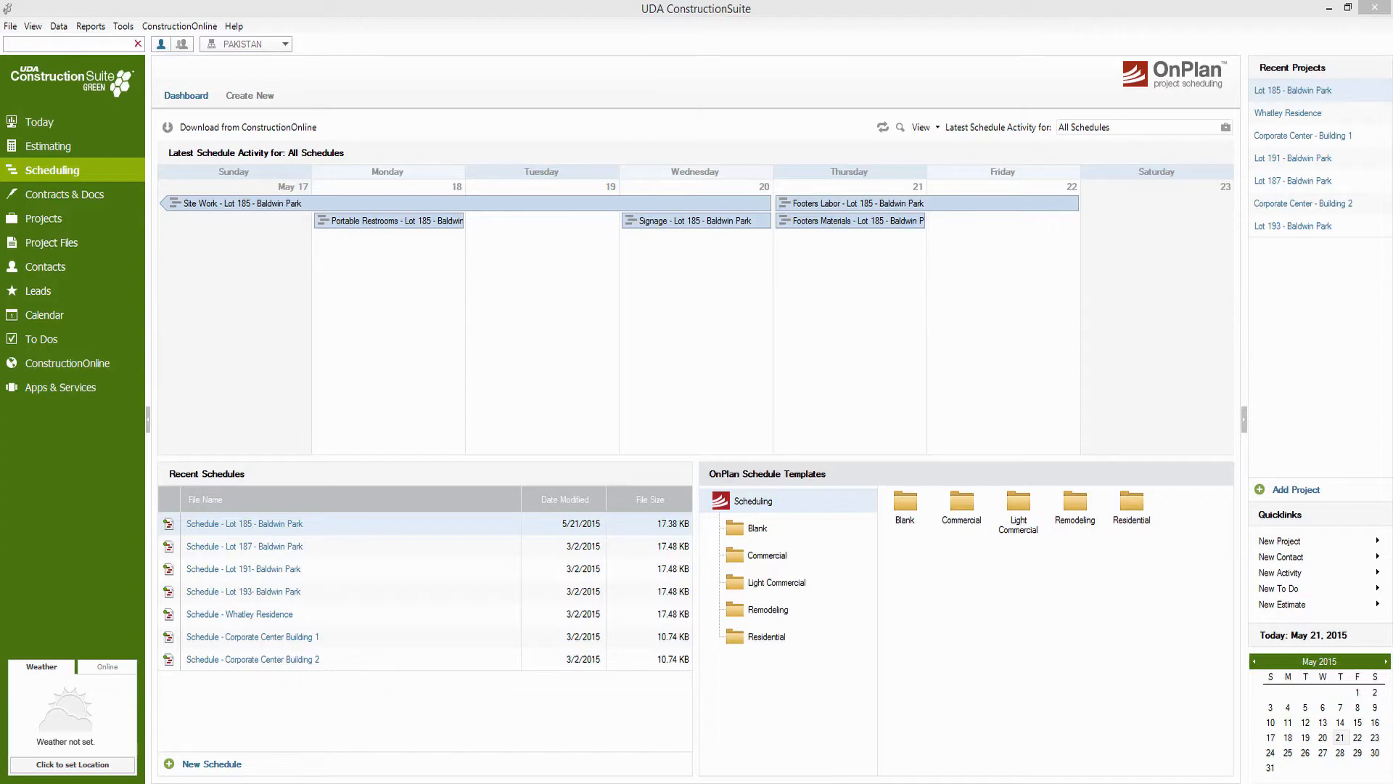
Browse the Blank, Commercial, Light Commercial and Remodeling schedule template folders and view the available actions for the Remodeling Master template
click(852, 44)
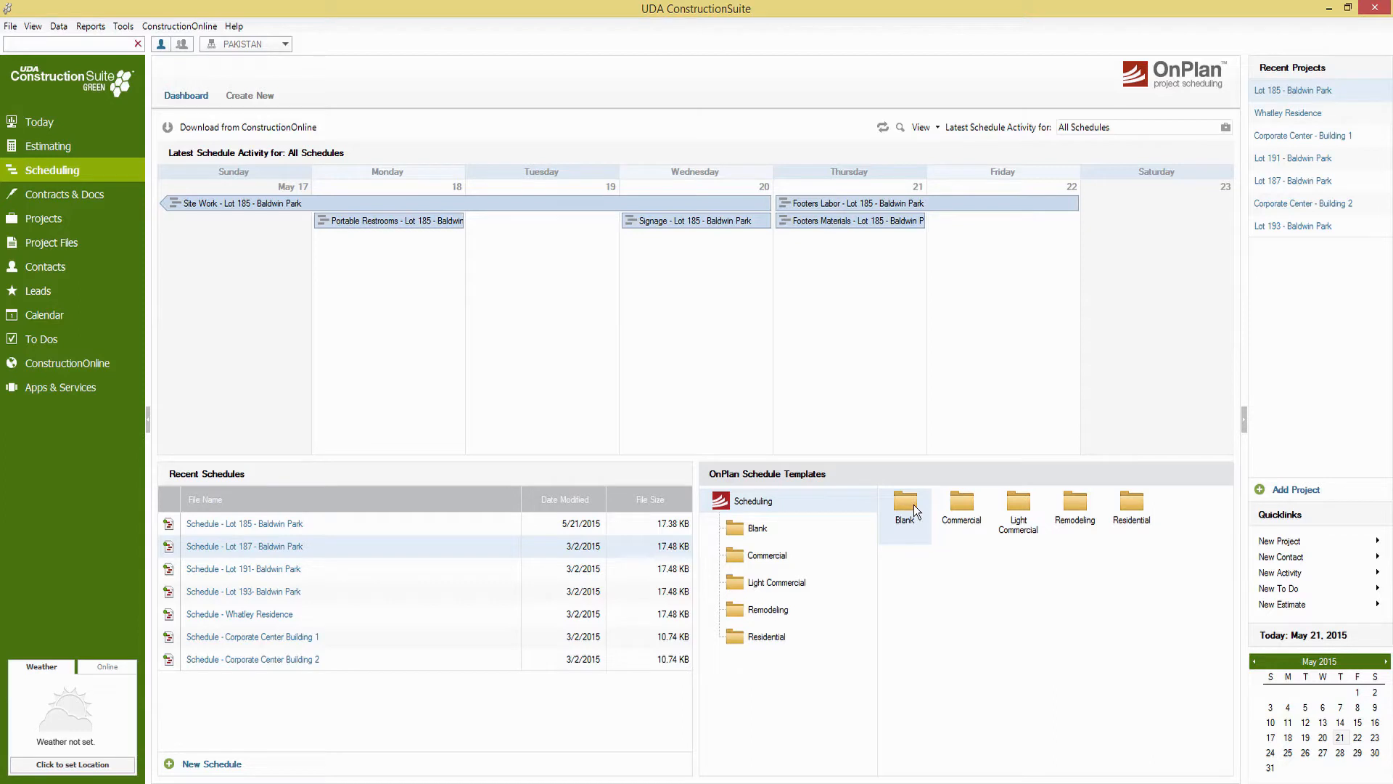
click(759, 529)
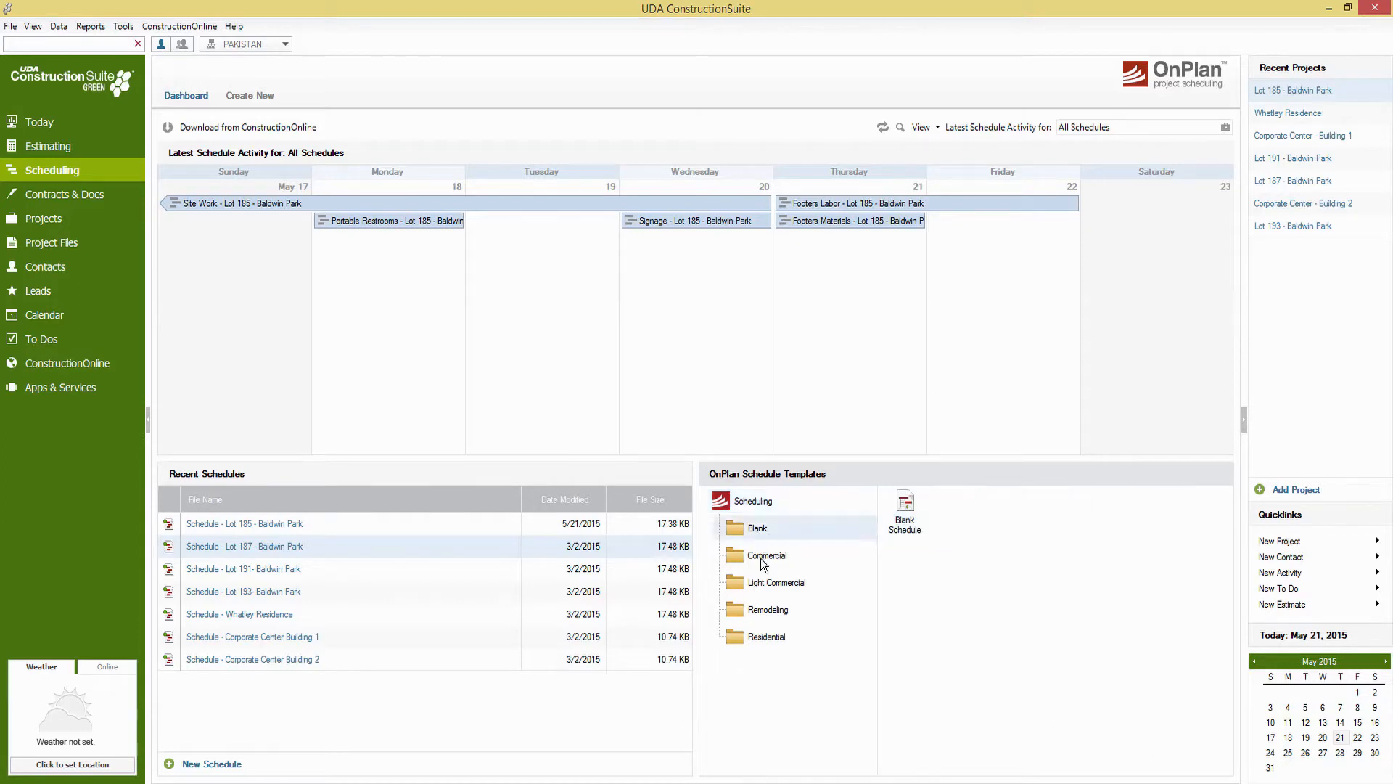
click(766, 557)
click(795, 586)
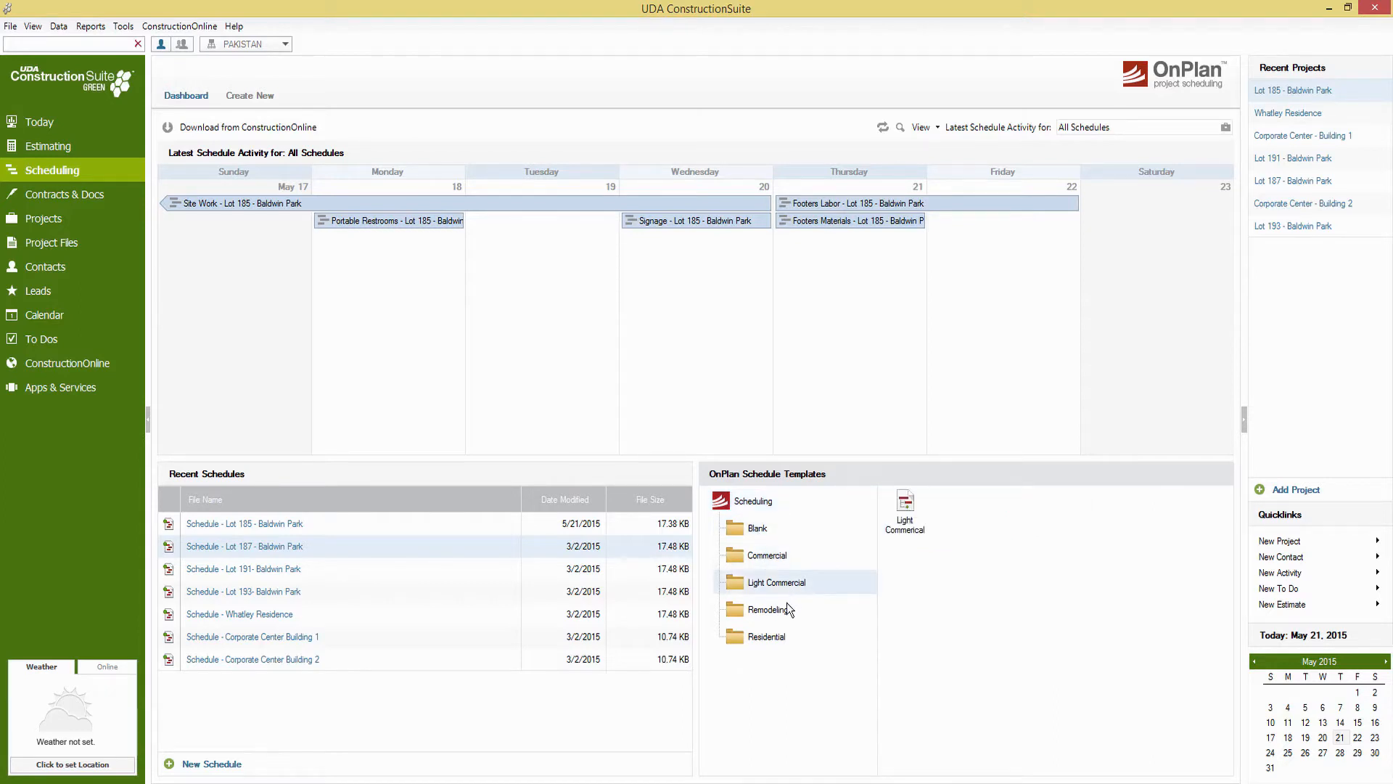
click(787, 608)
right_click(910, 507)
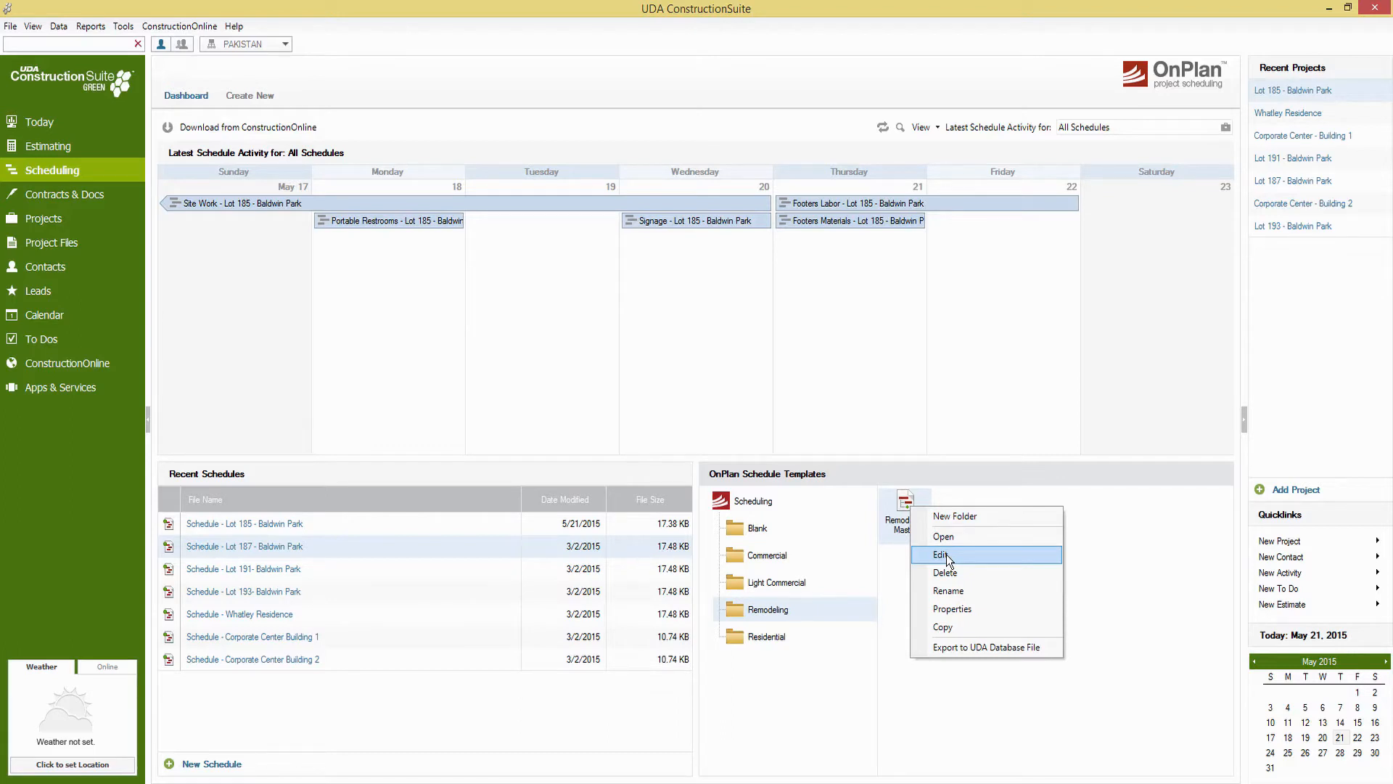
click(1136, 542)
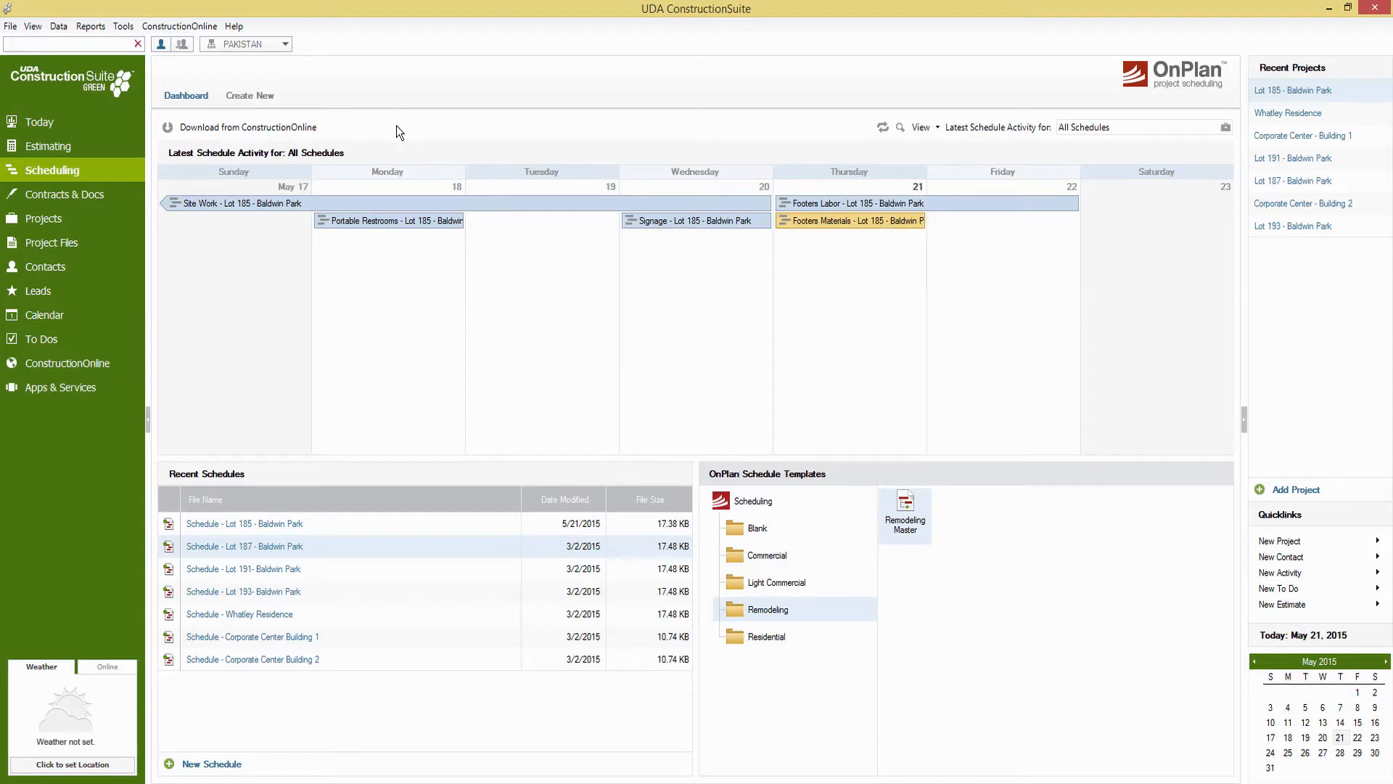
Review the Calendar Options for what the calendar bars show, trying Subject Only and Subject - Project Name, and leave without saving
click(123, 27)
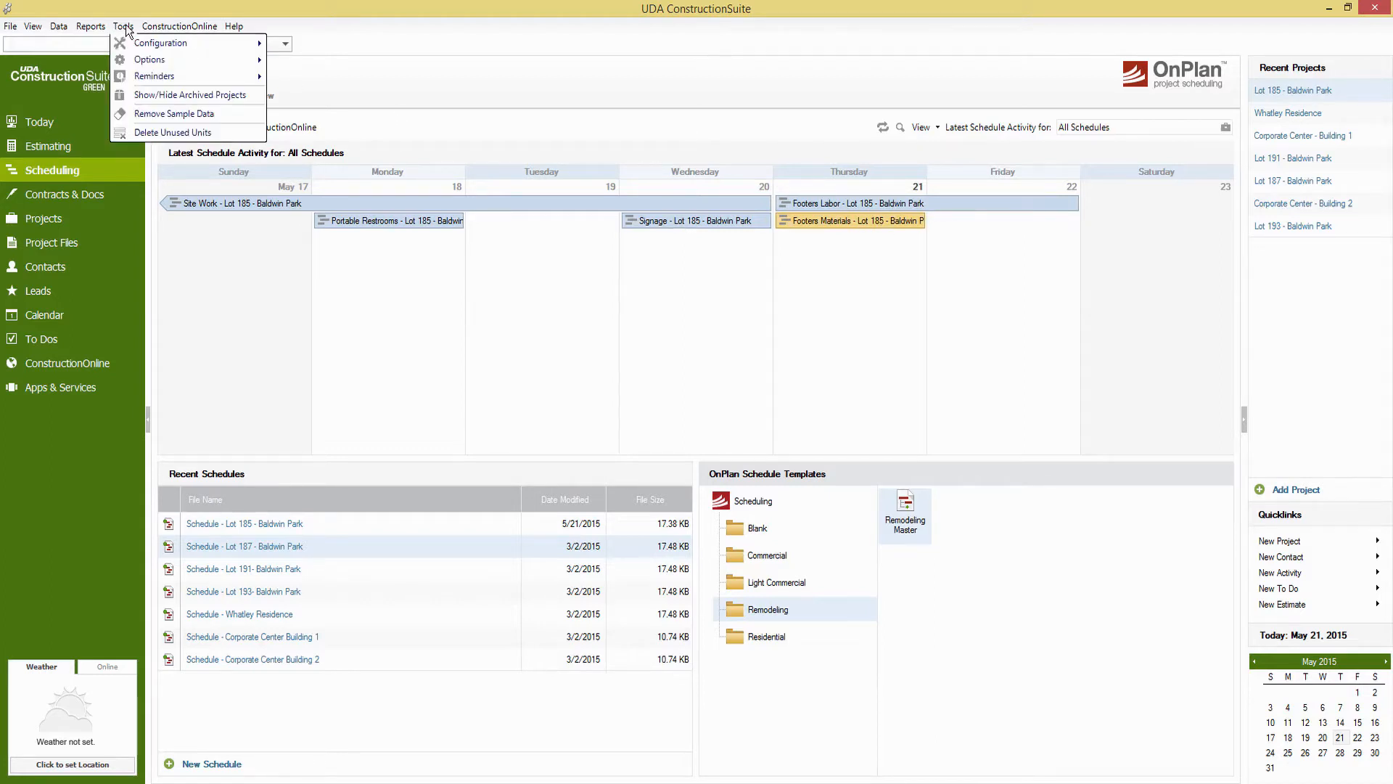
mouse_move(145, 64)
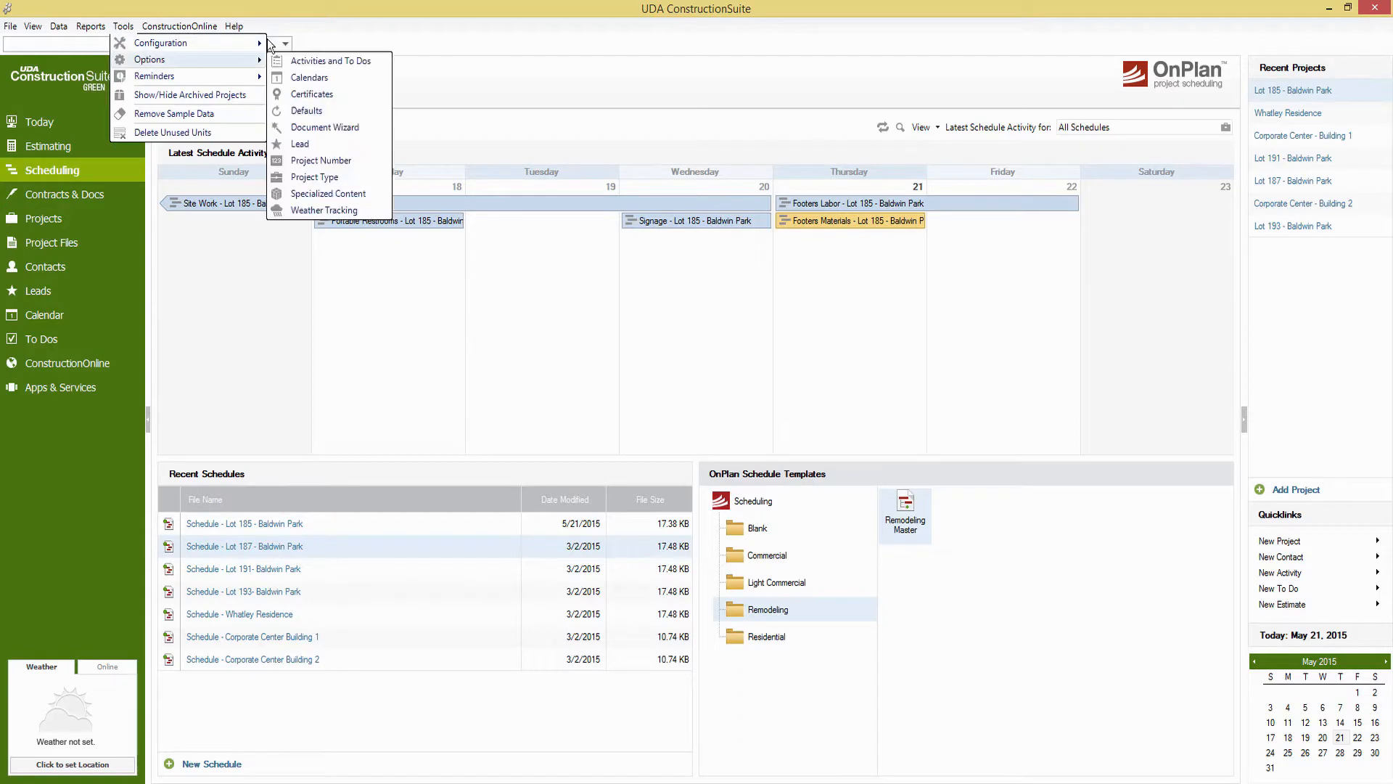
click(354, 78)
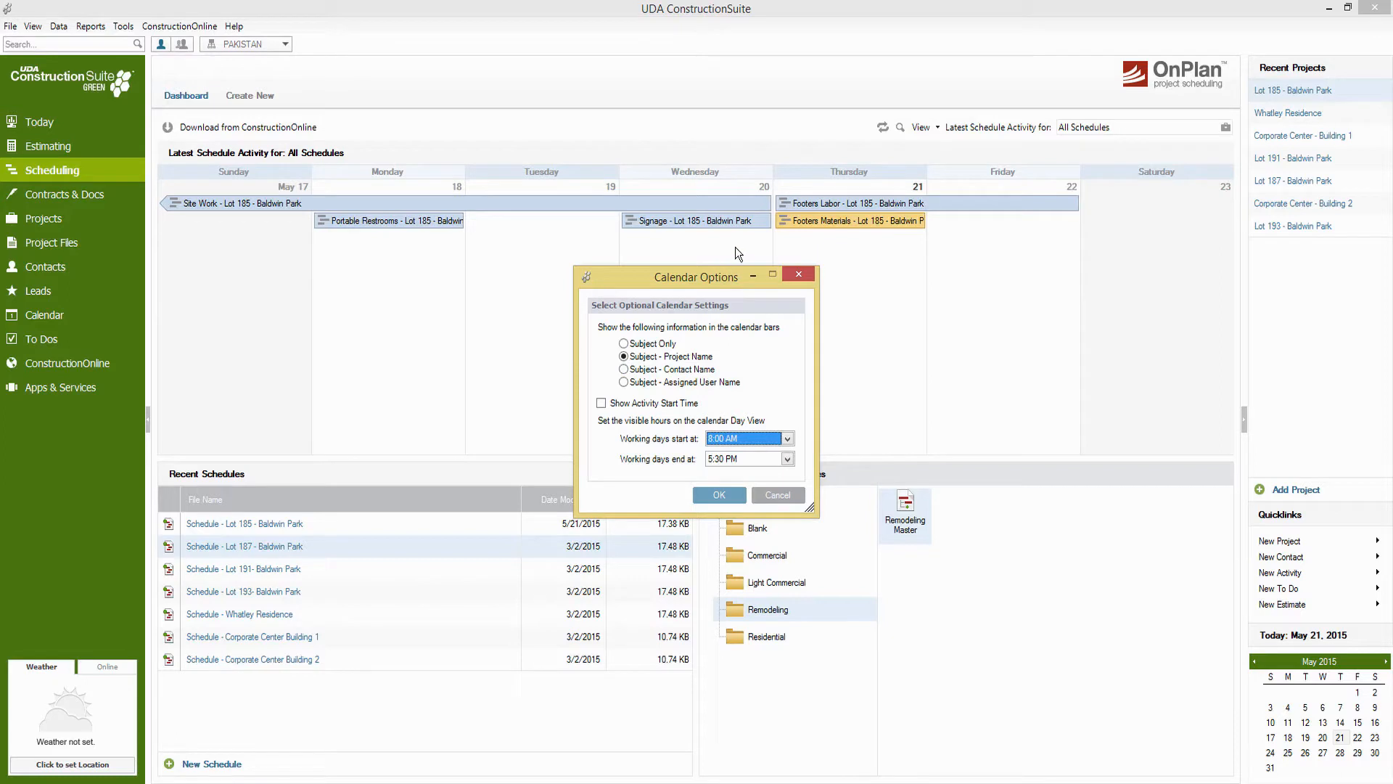
click(669, 344)
click(682, 359)
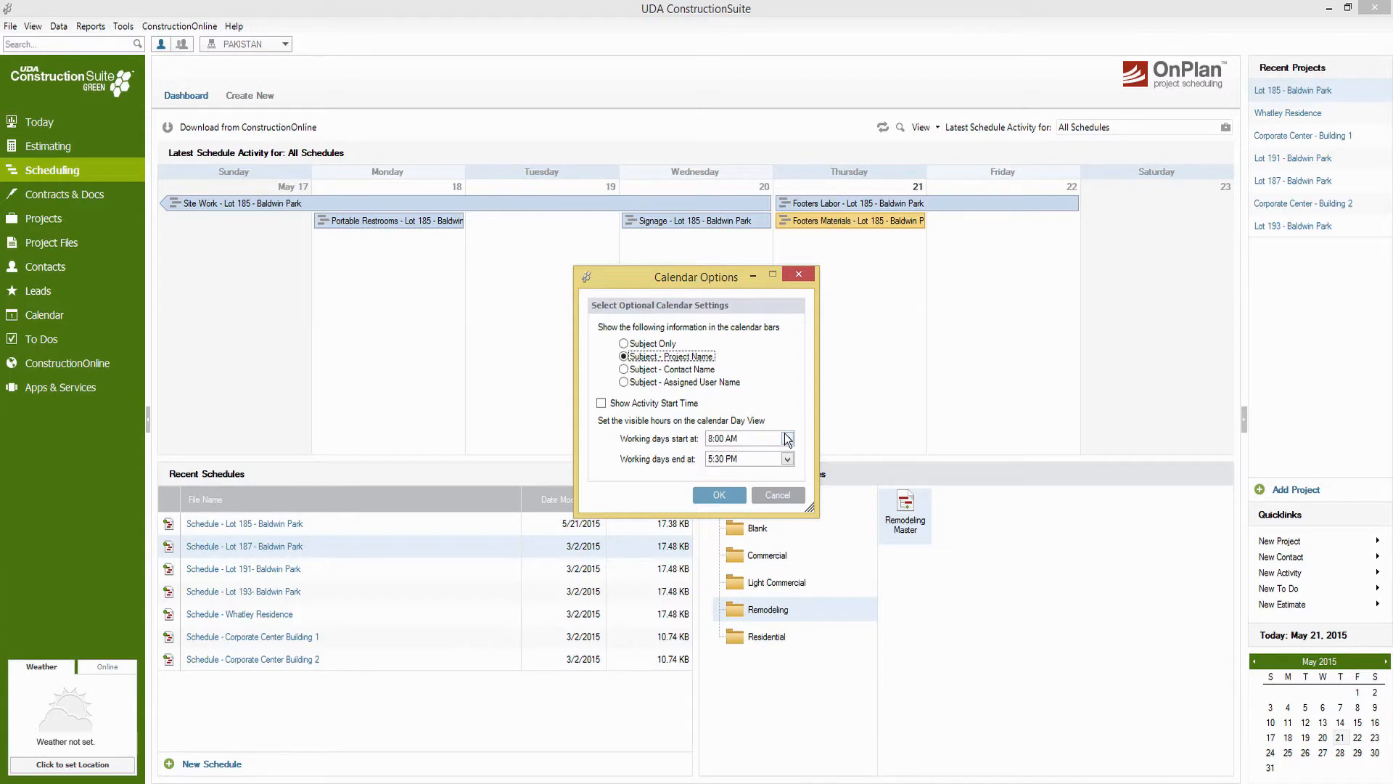
click(789, 494)
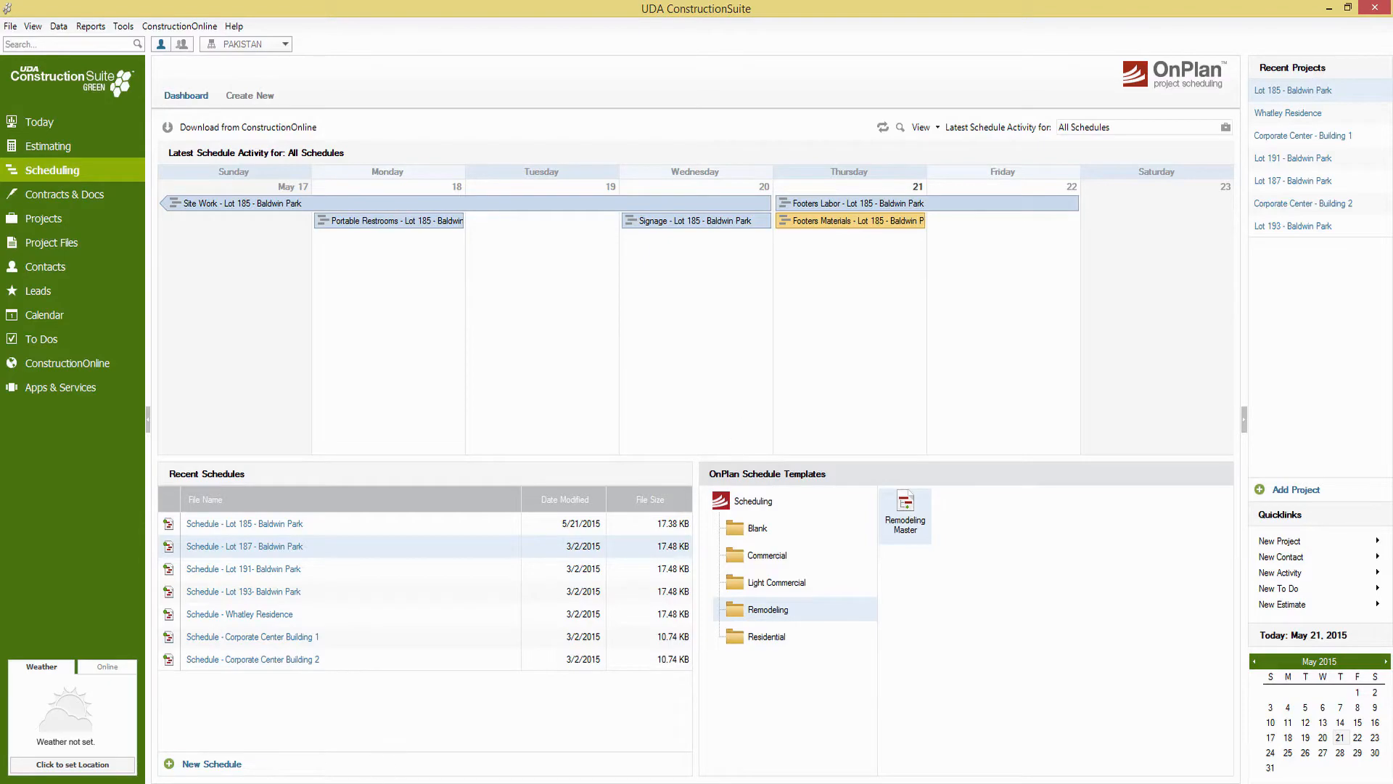
Open the Lot 185 - Baldwin Park schedule, widen its task table through the Resources column, and dismiss the additional content offer
click(238, 783)
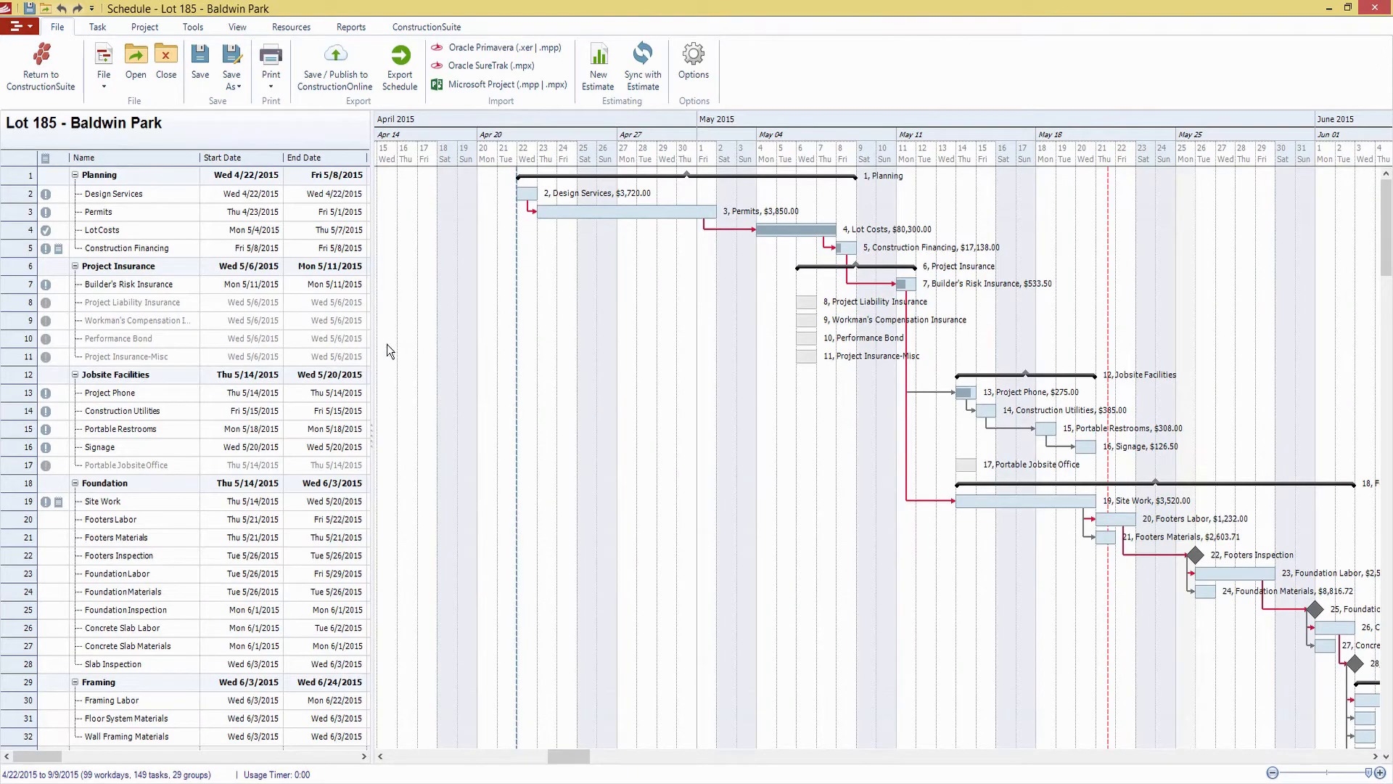
drag(373, 357, 586, 336)
mouse_move(876, 216)
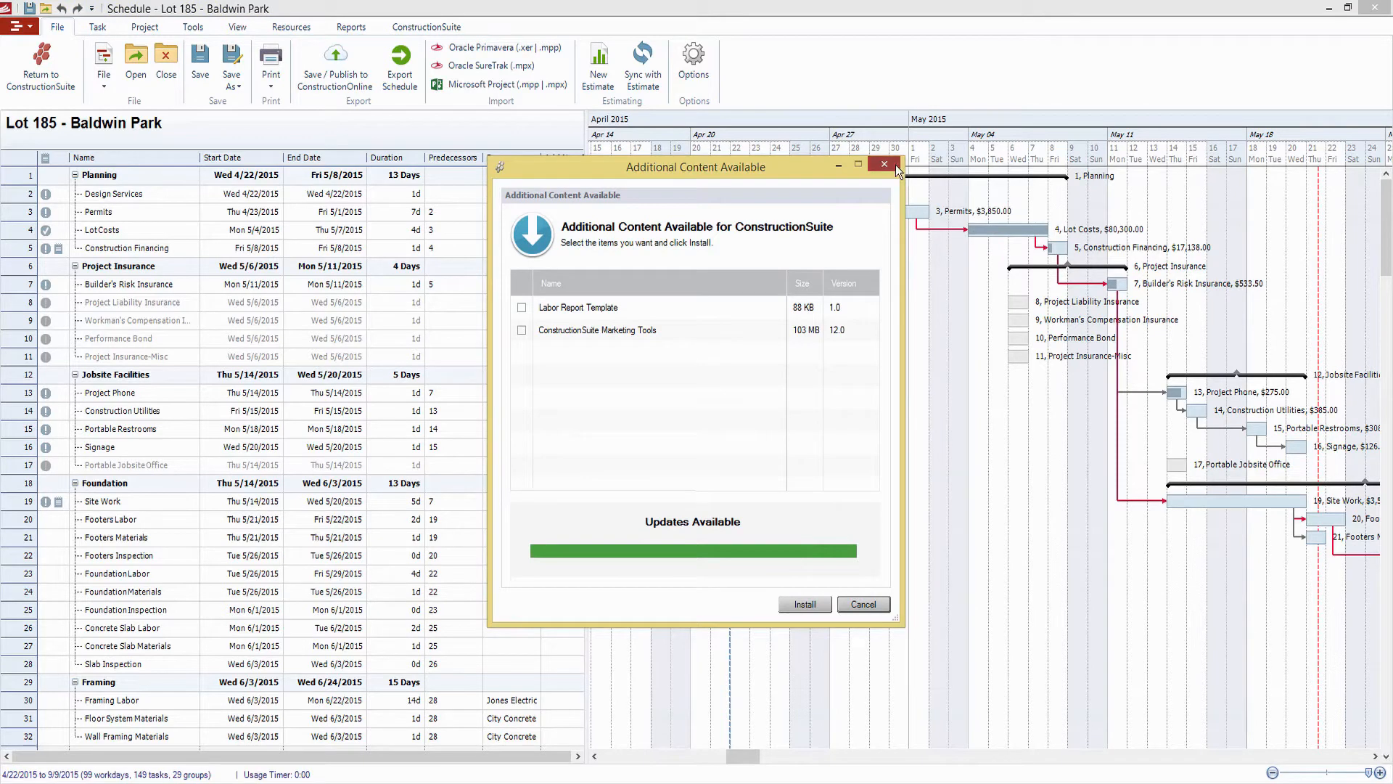
click(897, 170)
Move the Construction Financing task in the Planning group to Mon 5/11/2015 on the Gantt chart
click(147, 181)
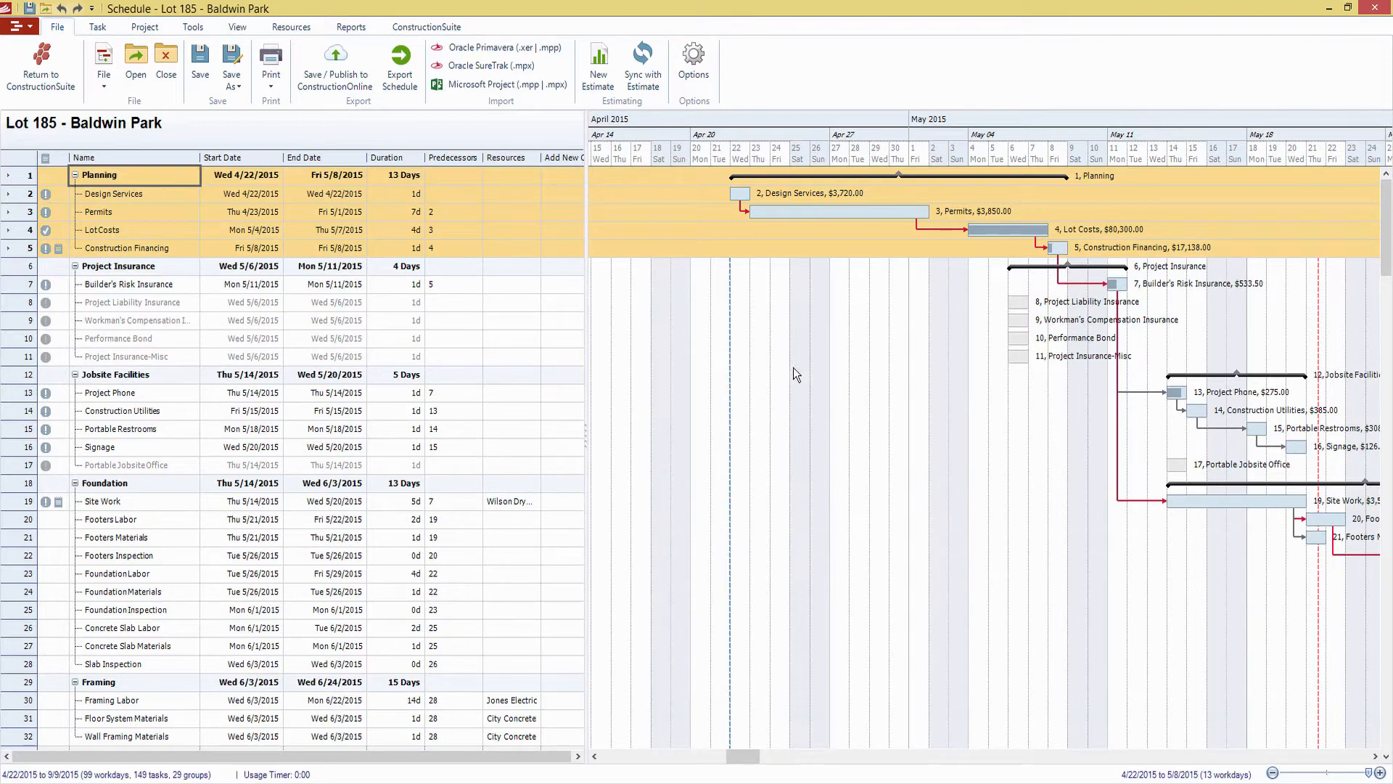
mouse_move(1058, 249)
mouse_down()
mouse_move(1140, 247)
mouse_move(1040, 229)
mouse_up()
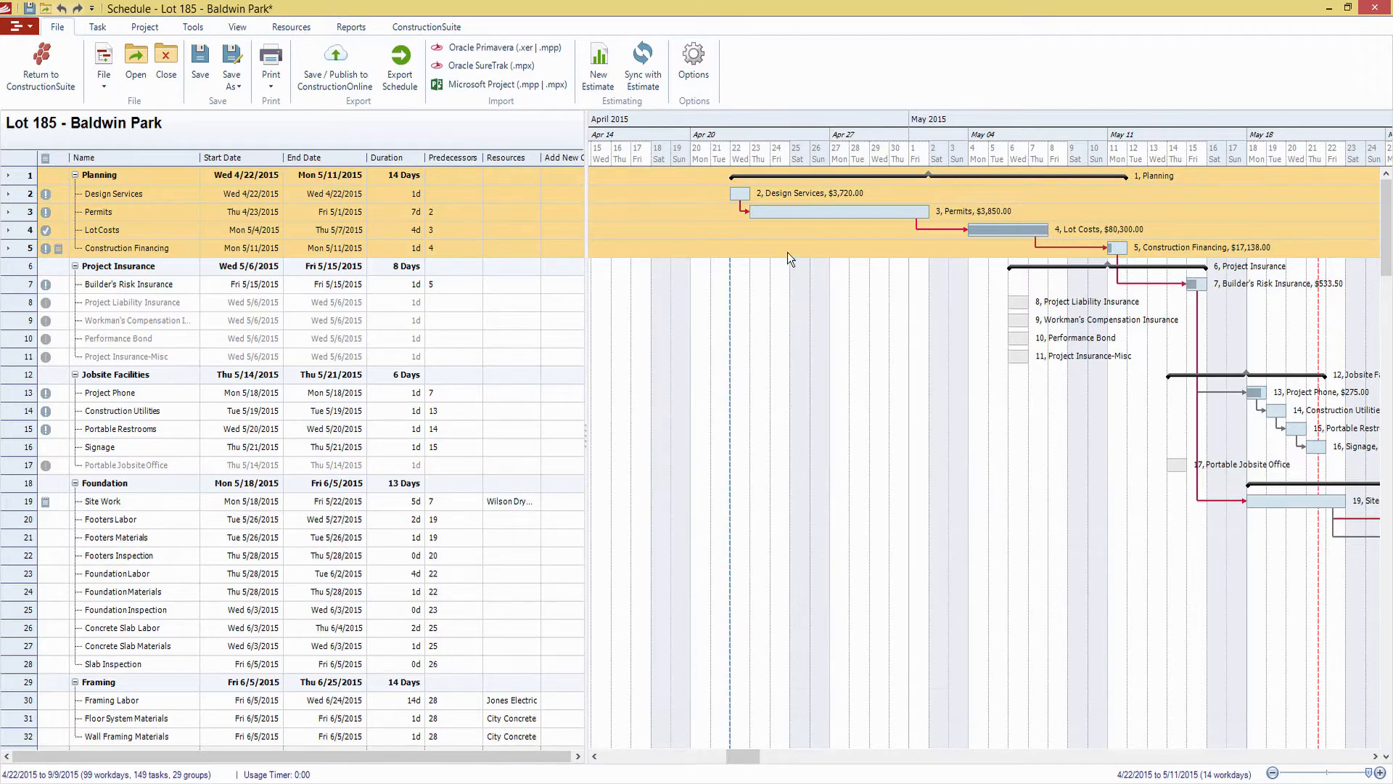
mouse_move(741, 193)
mouse_down()
mouse_move(794, 195)
mouse_move(759, 201)
mouse_up()
double_click(756, 206)
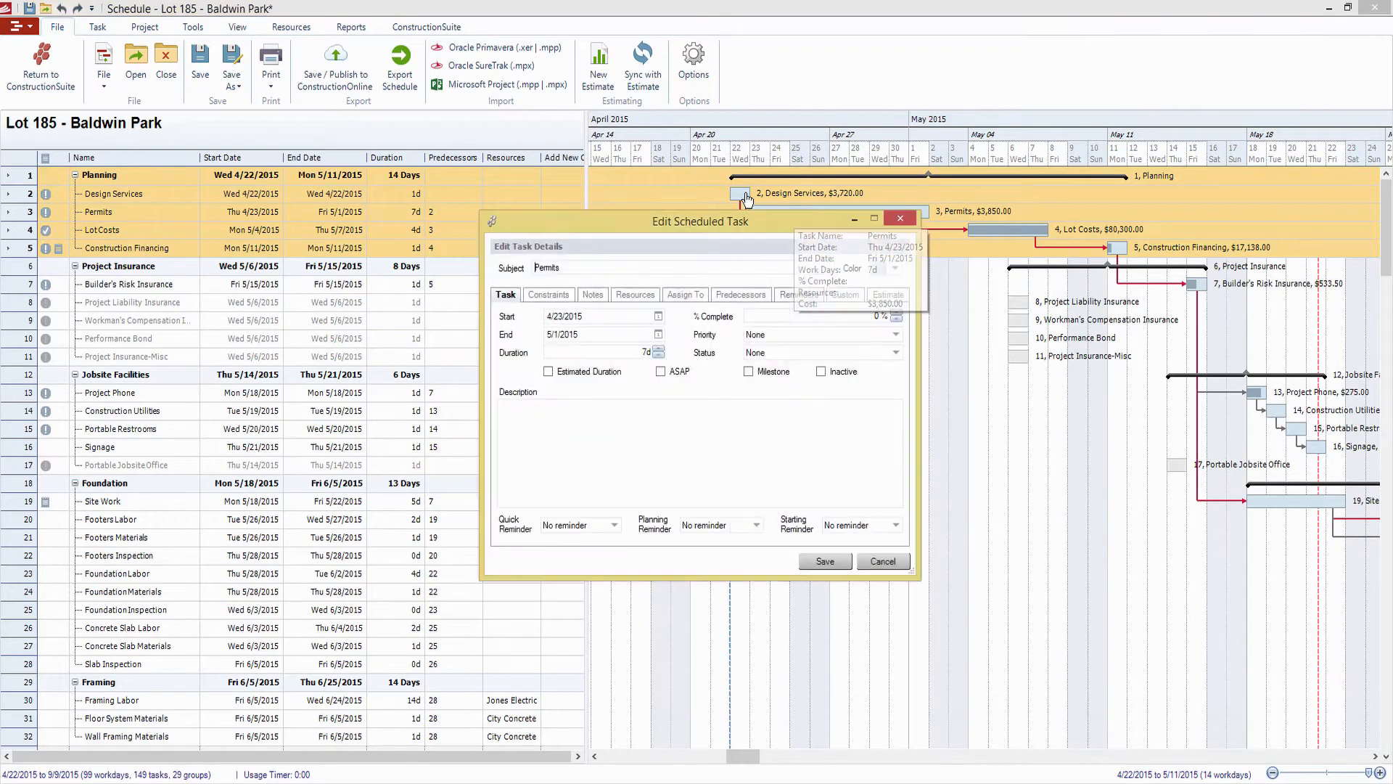
click(901, 215)
Trace the linked critical path tasks from Design Services through Permits and Construction Financing to Builder's Risk Insurance
click(868, 190)
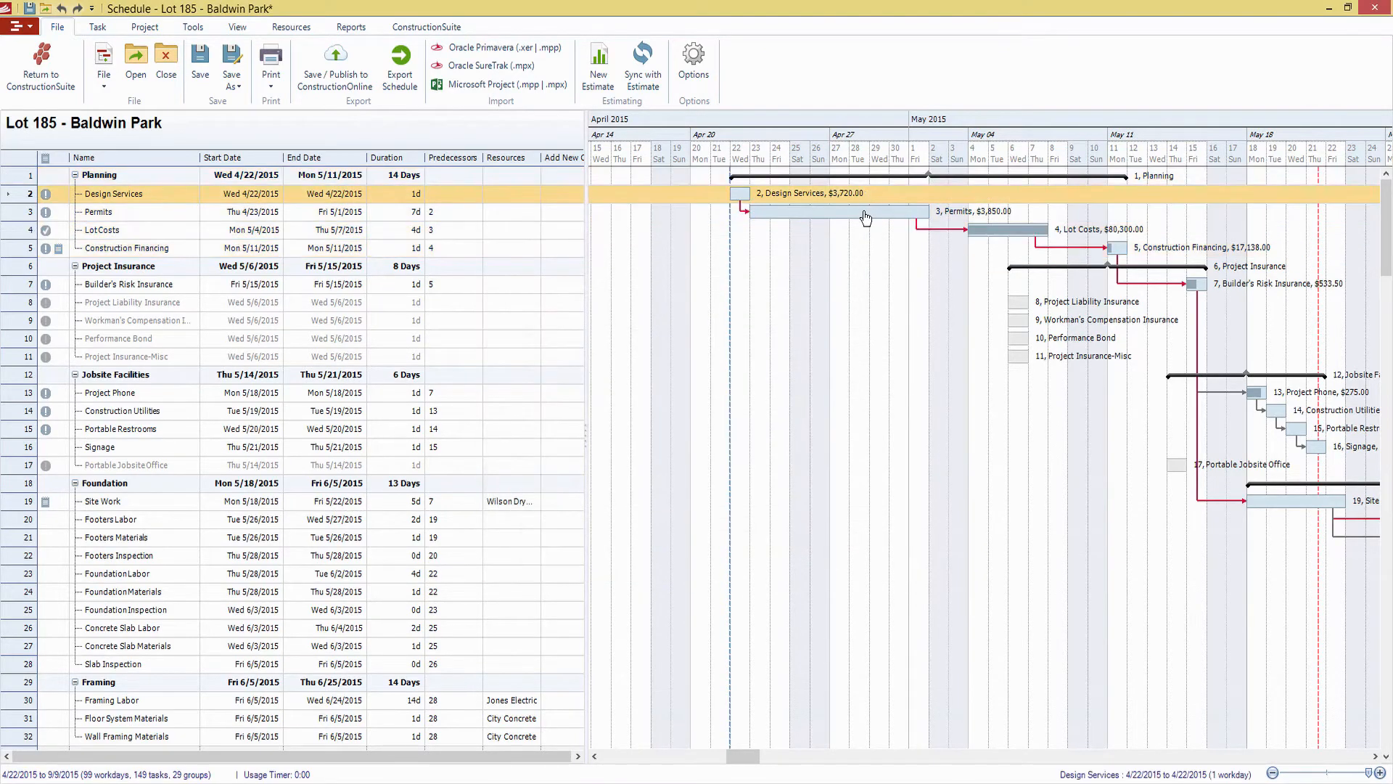
click(864, 210)
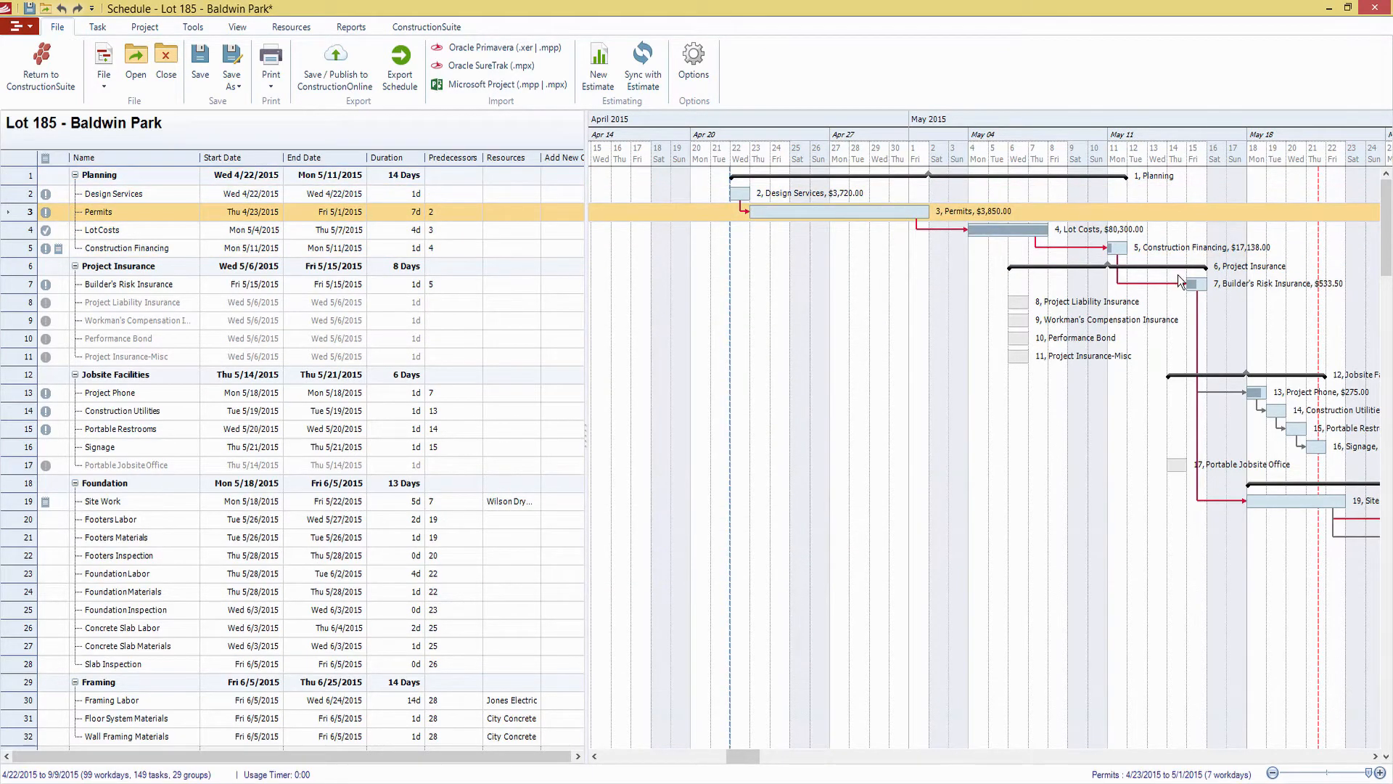
click(1143, 254)
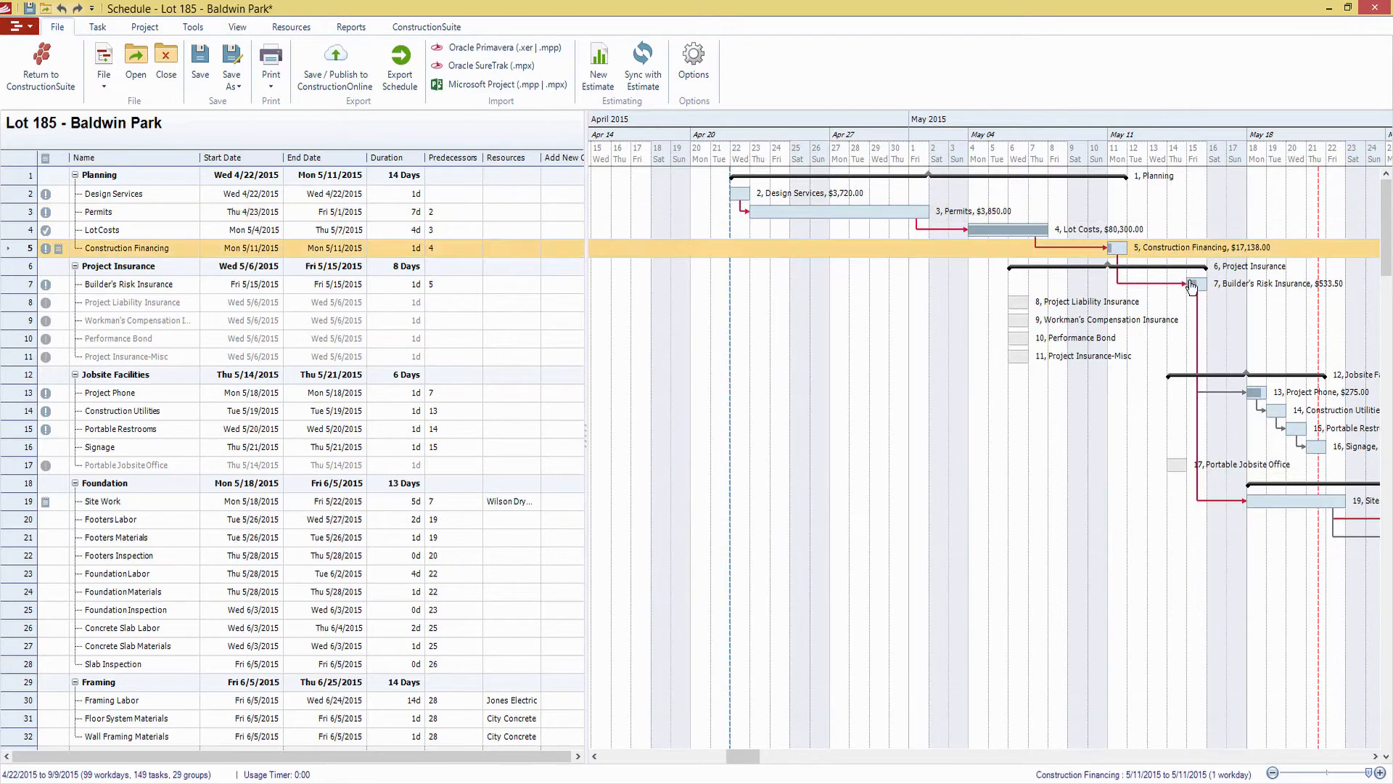
click(1212, 287)
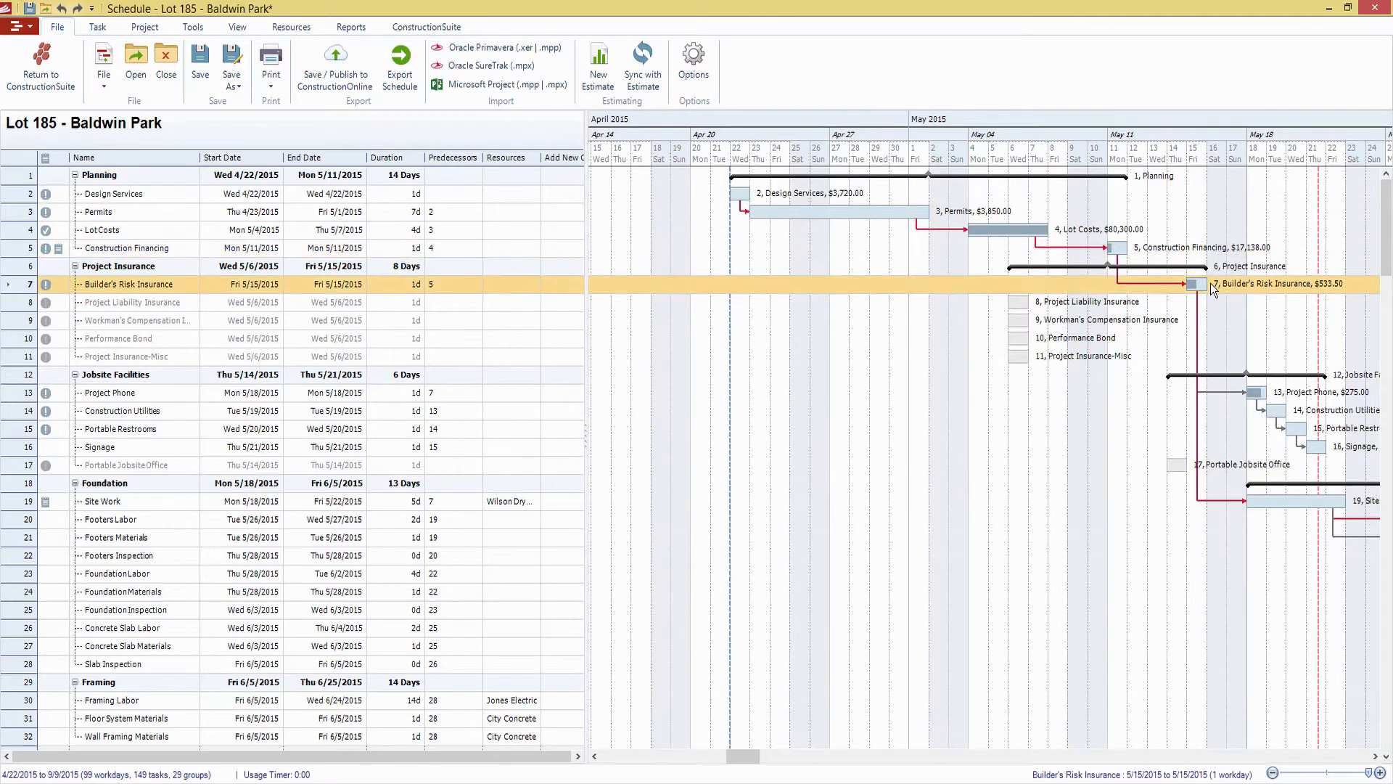
mouse_move(740, 193)
mouse_down()
mouse_move(769, 192)
mouse_move(751, 193)
mouse_up()
click(753, 208)
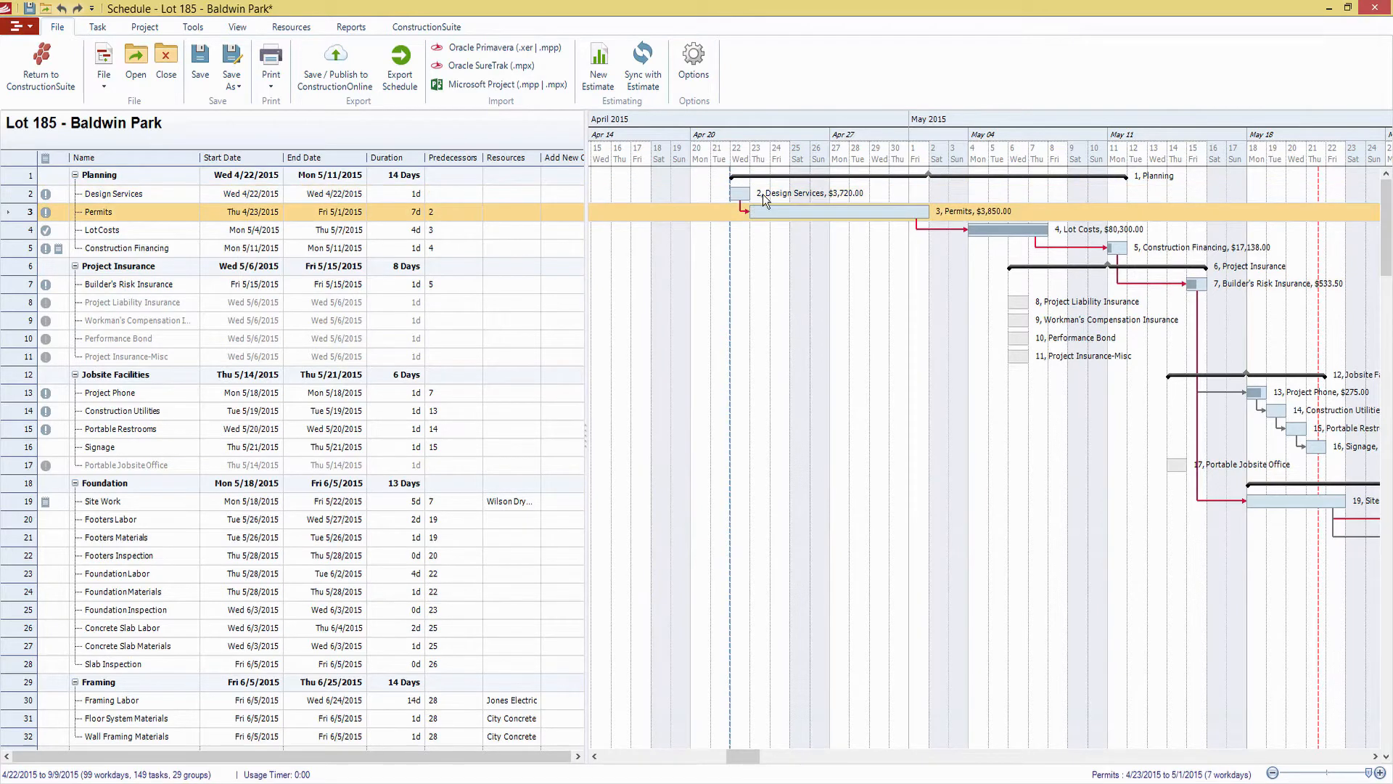
click(764, 197)
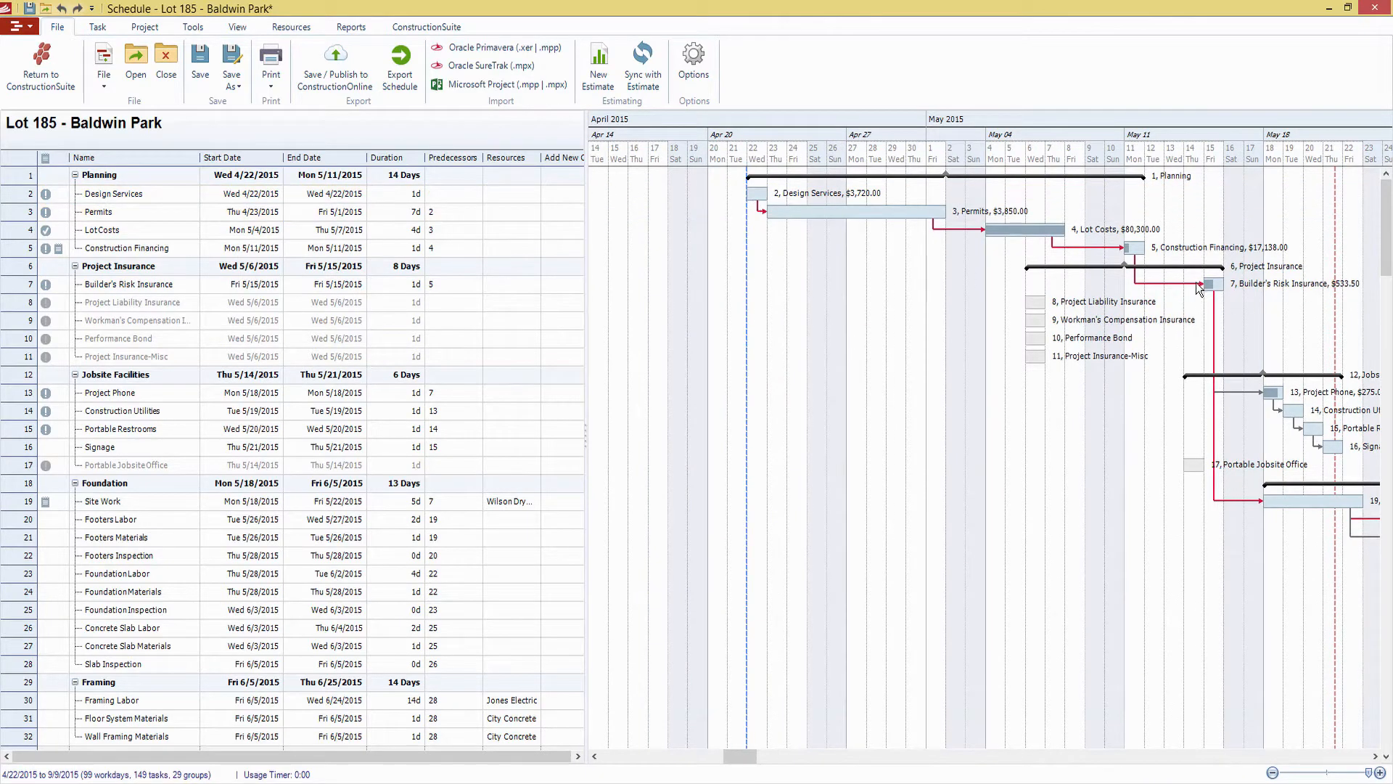
click(1173, 286)
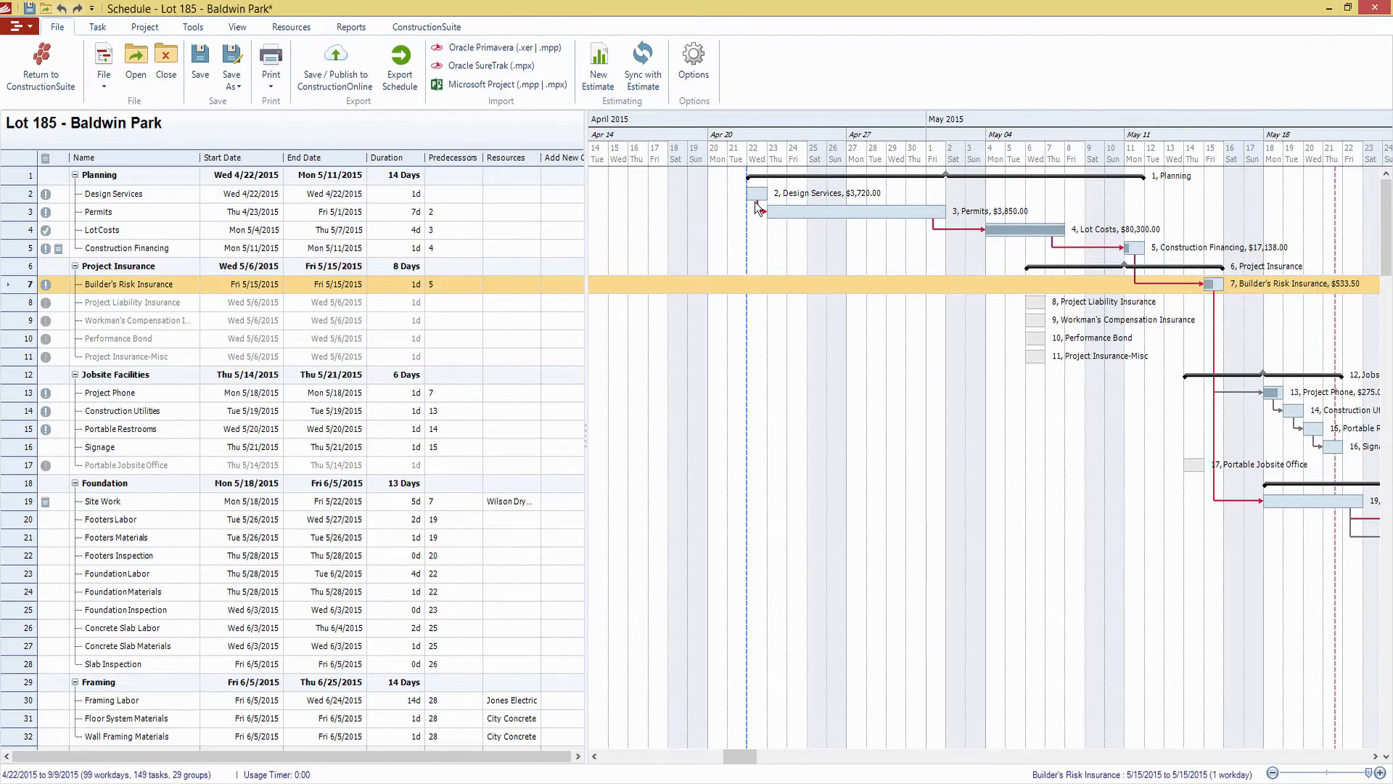
Move the Design Services task to Thu 4/23/2015 to push its dependent tasks, and pull it back to Tue 4/21/2015
drag(758, 194, 787, 193)
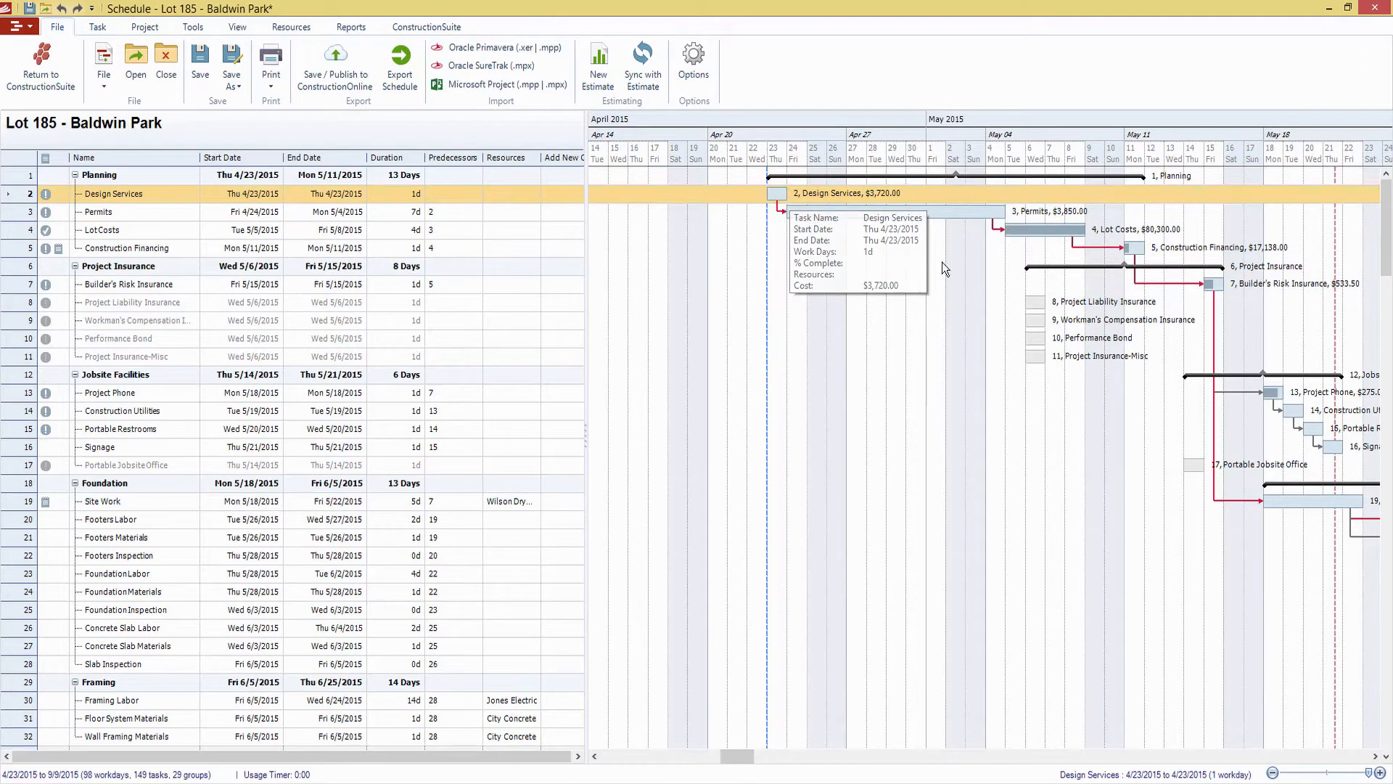
drag(774, 194, 735, 194)
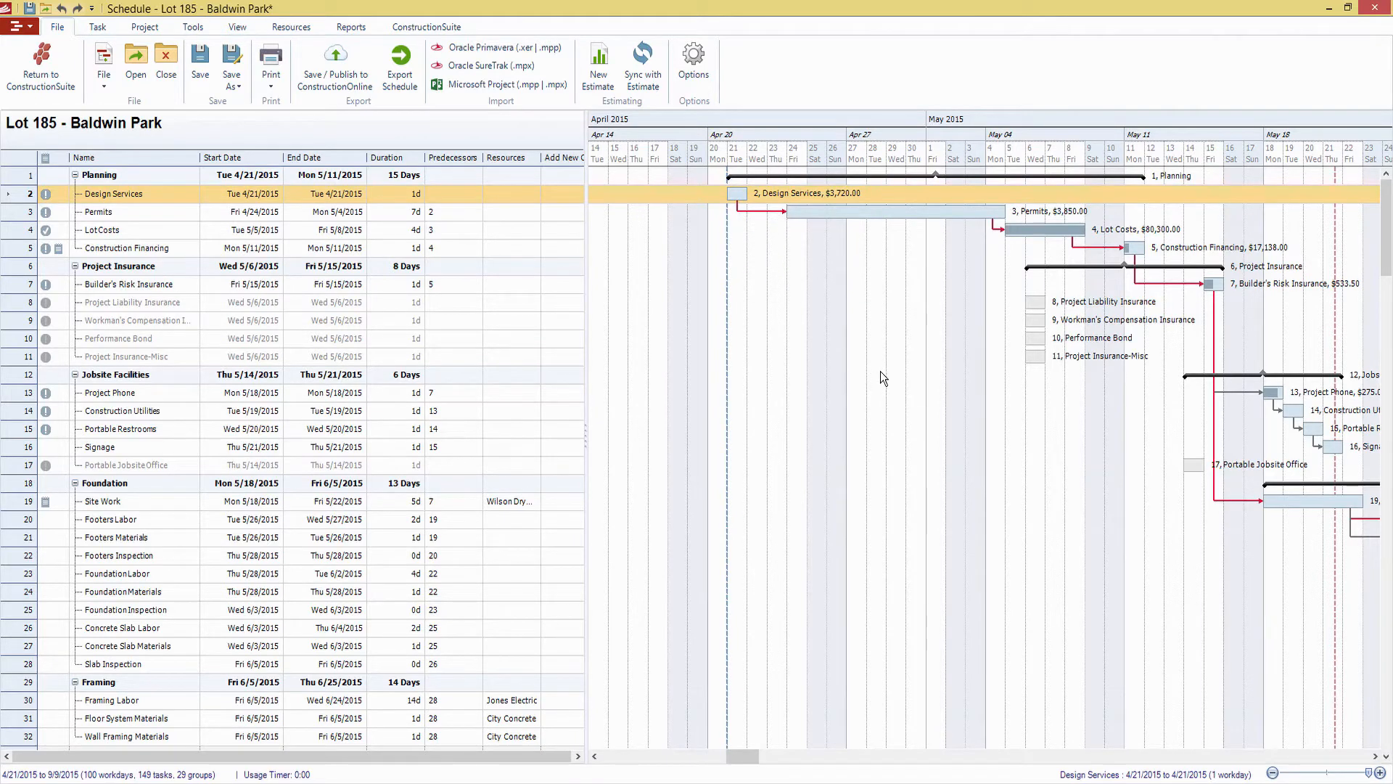
Compress the Lot 185 - Baldwin Park schedule to close gaps between linked tasks
click(984, 215)
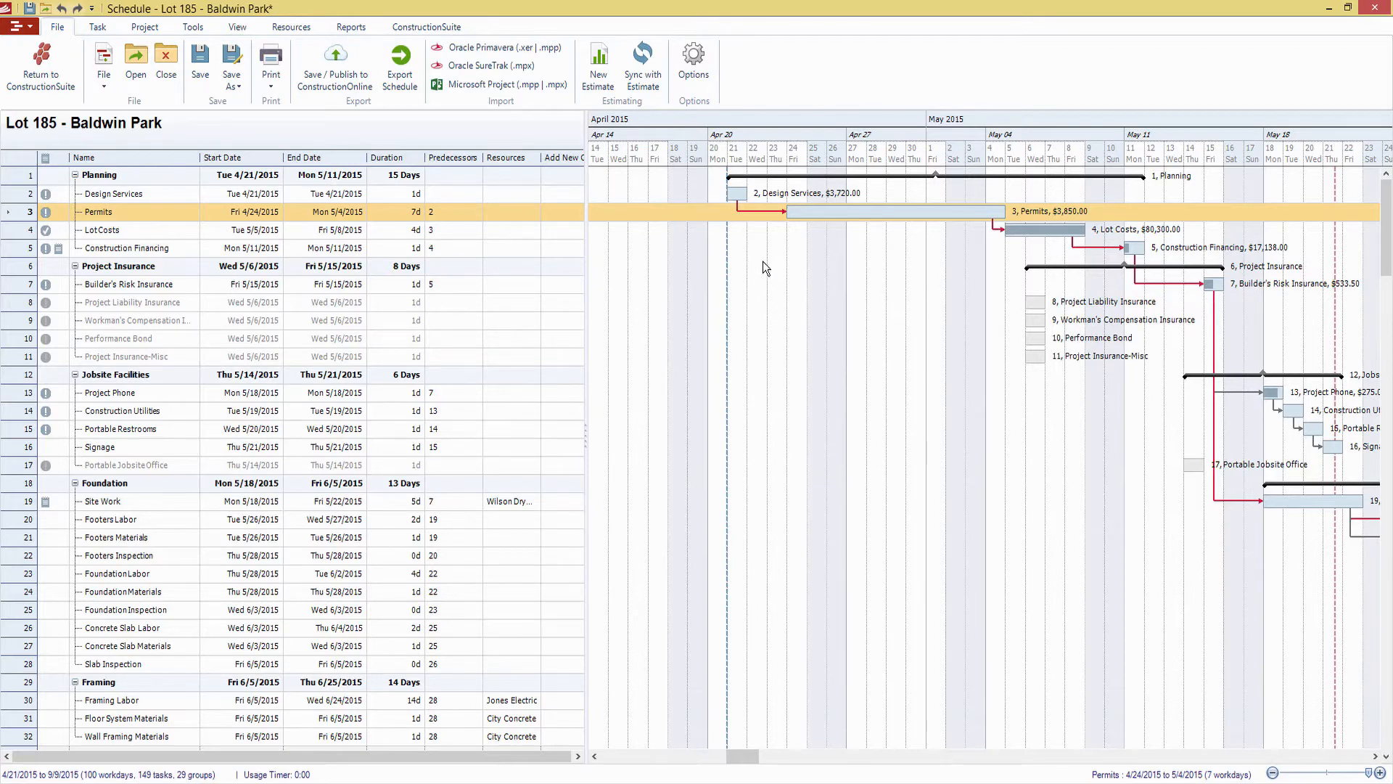
click(190, 28)
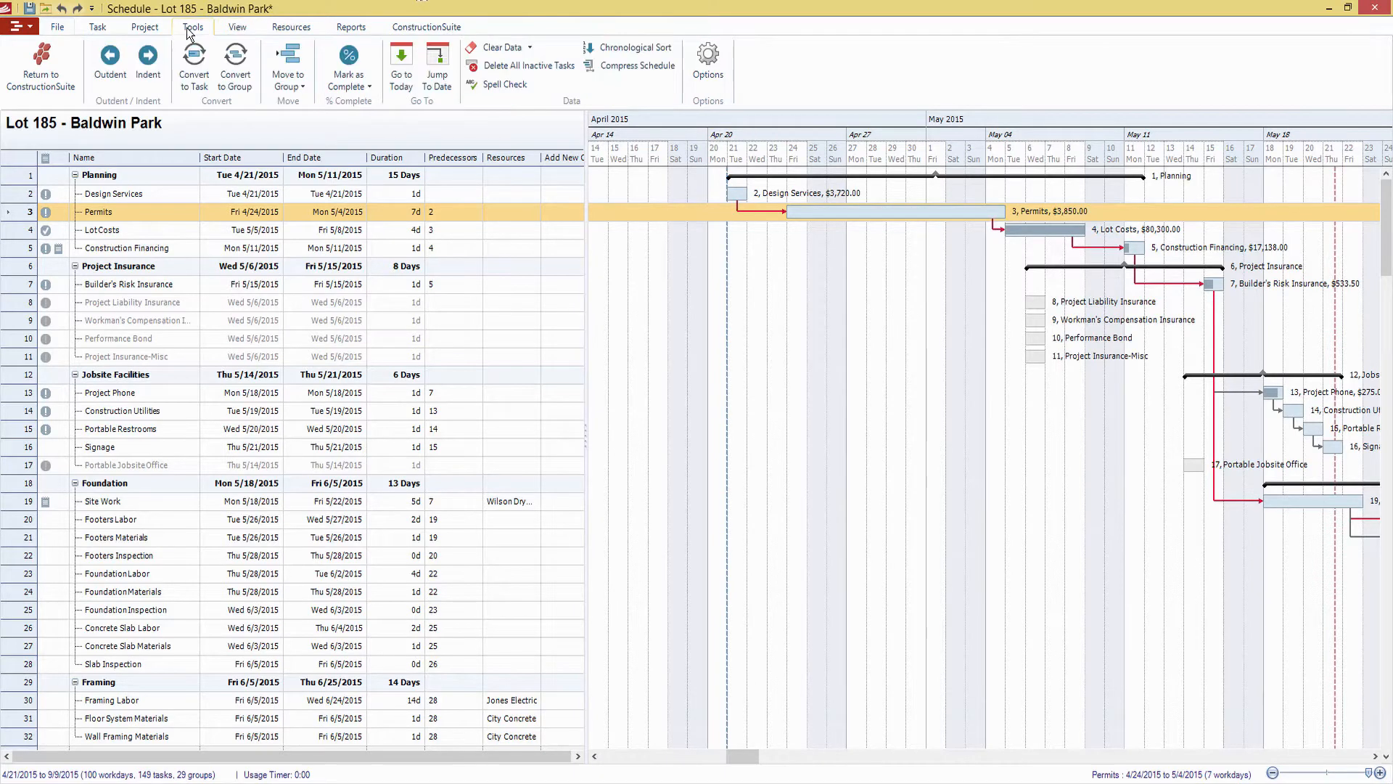
click(662, 68)
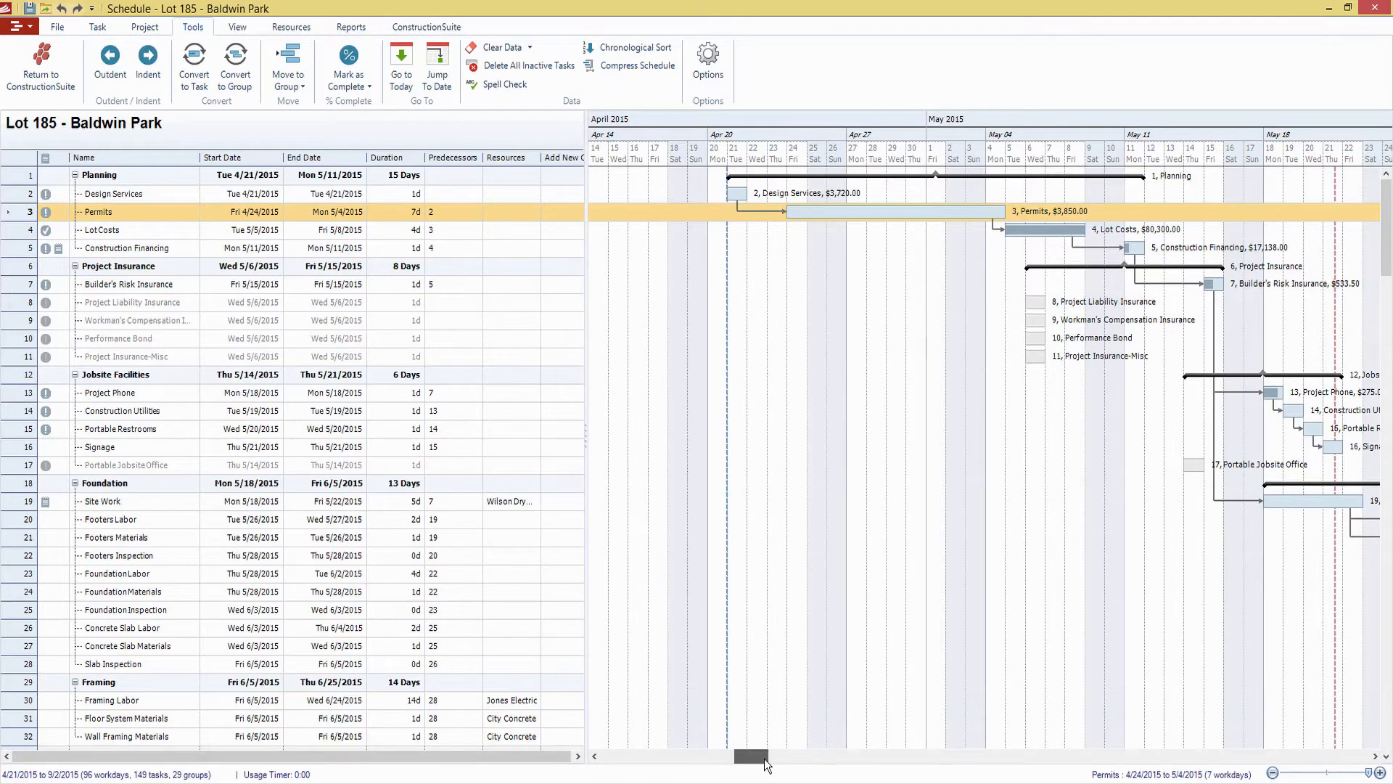
drag(750, 759, 770, 762)
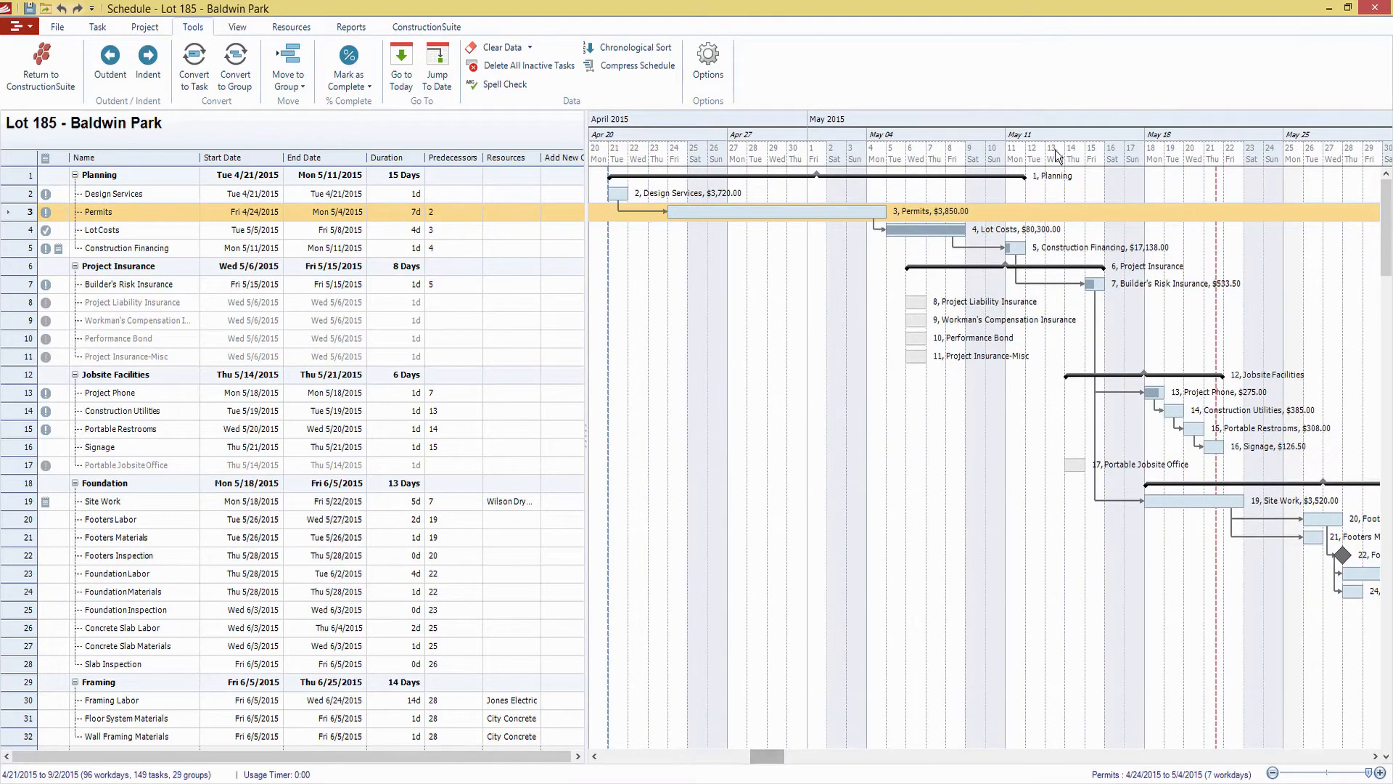
View the upcoming activities in the 1 Week View and in the 4 Week View, checking the Gantt bars in each
click(236, 28)
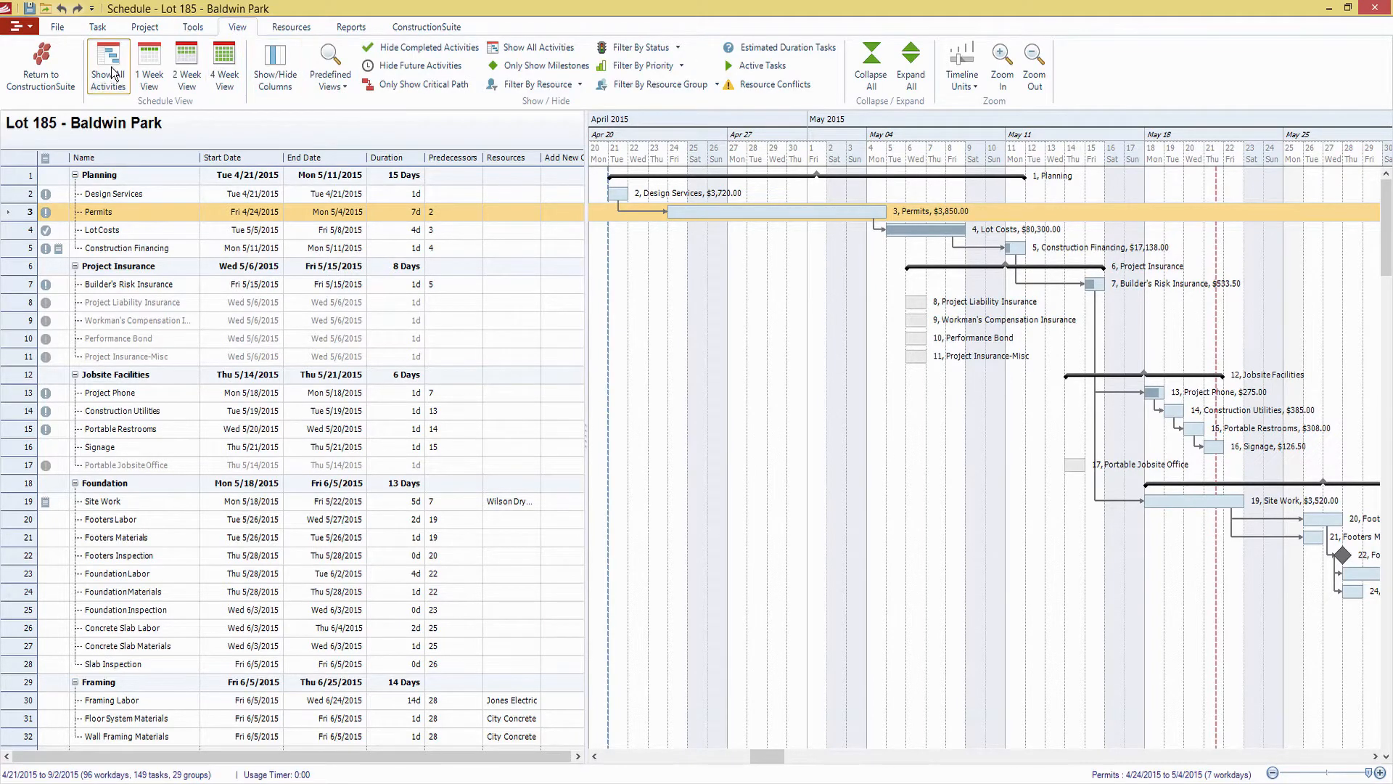
click(149, 73)
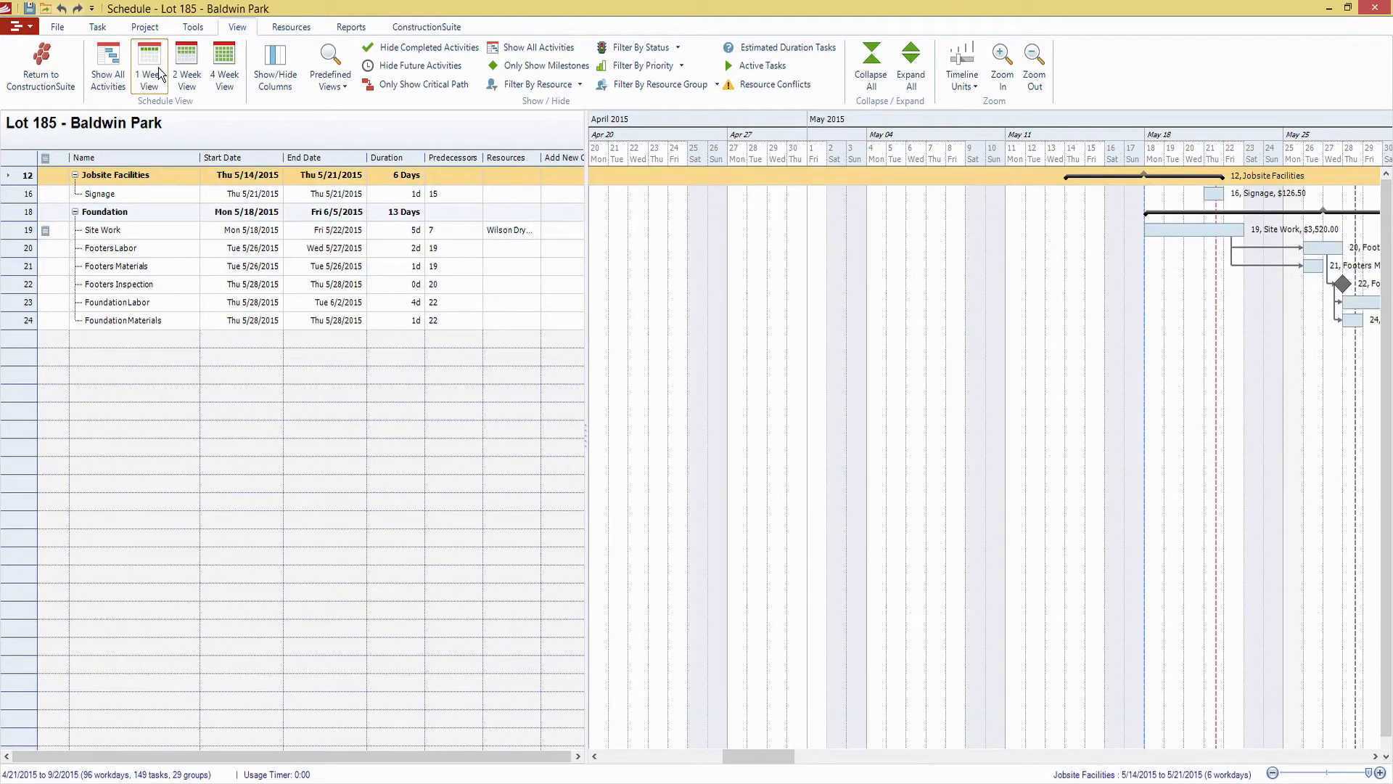
drag(782, 768, 938, 771)
click(225, 72)
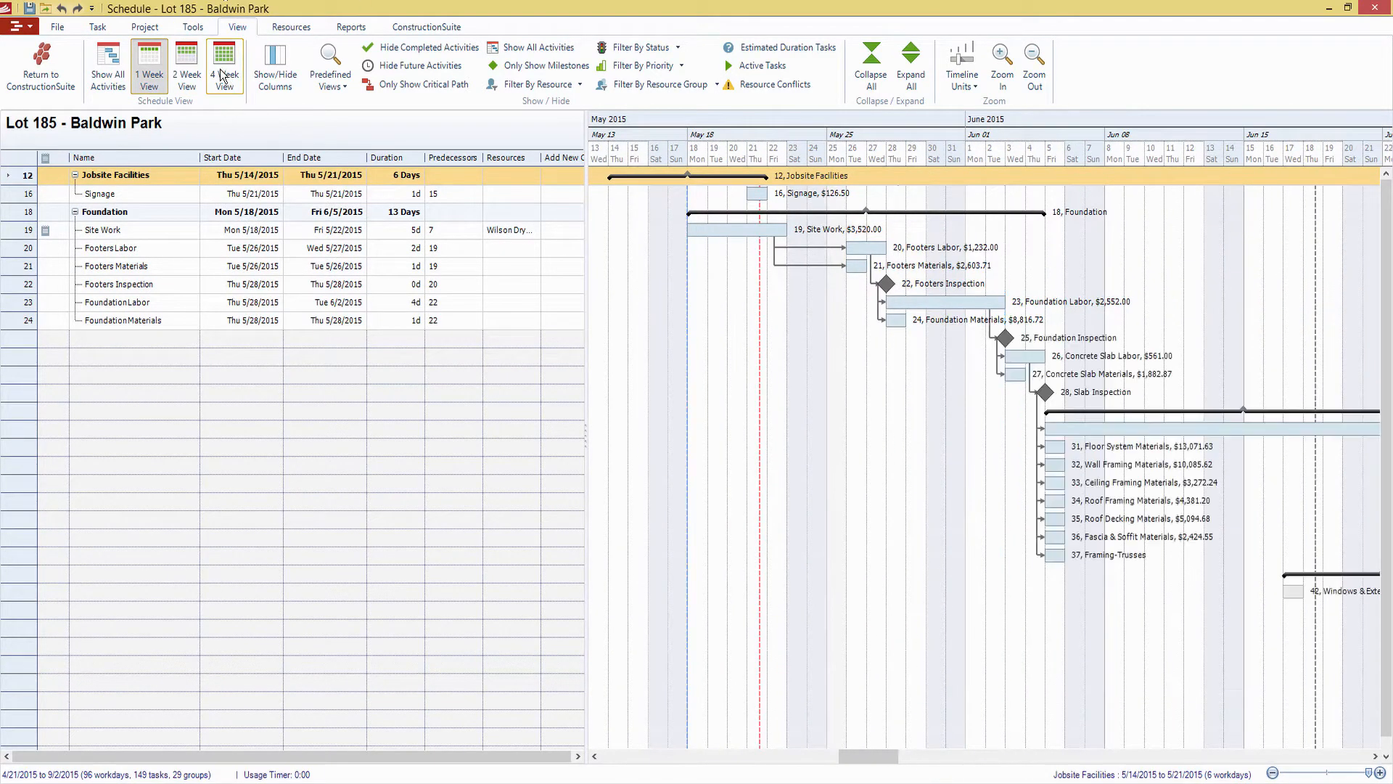
drag(869, 756, 904, 756)
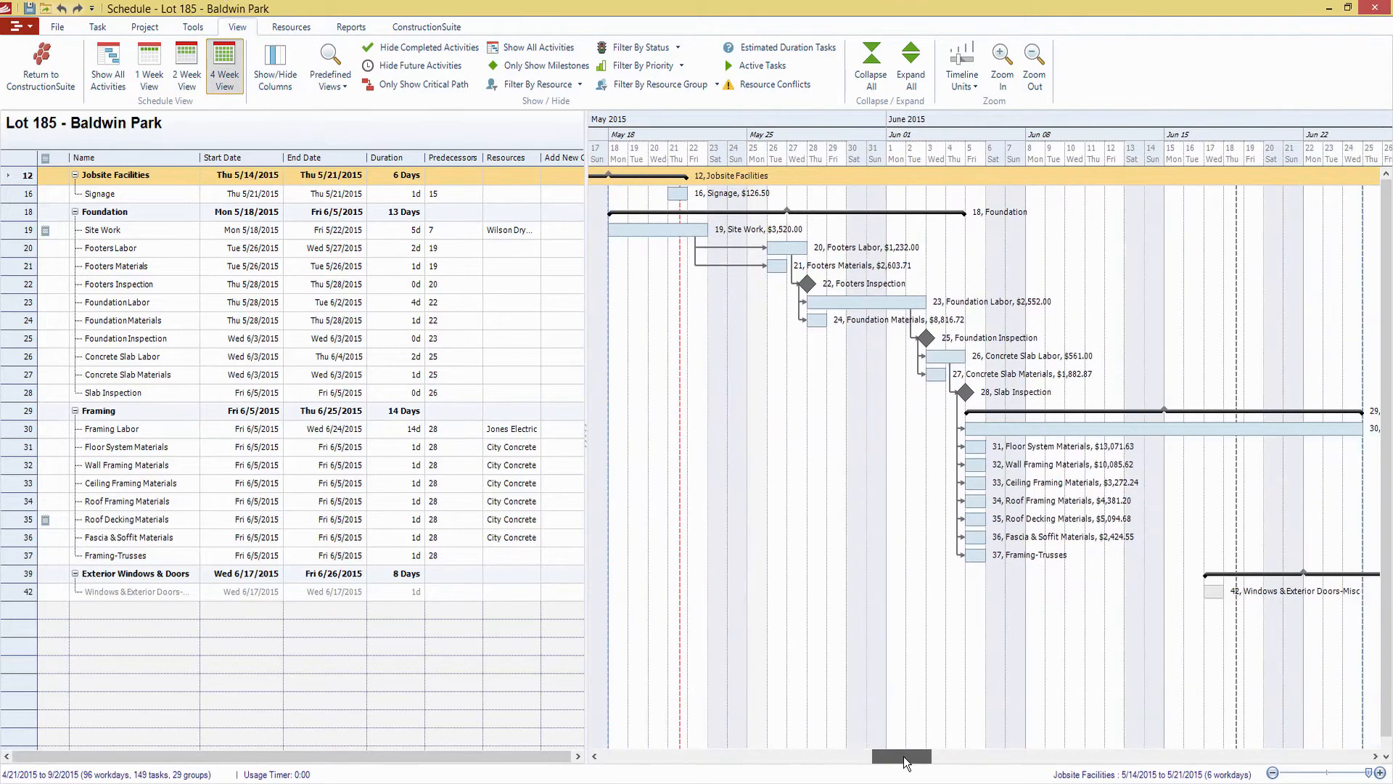
Restore the schedule view to show all activities
click(440, 85)
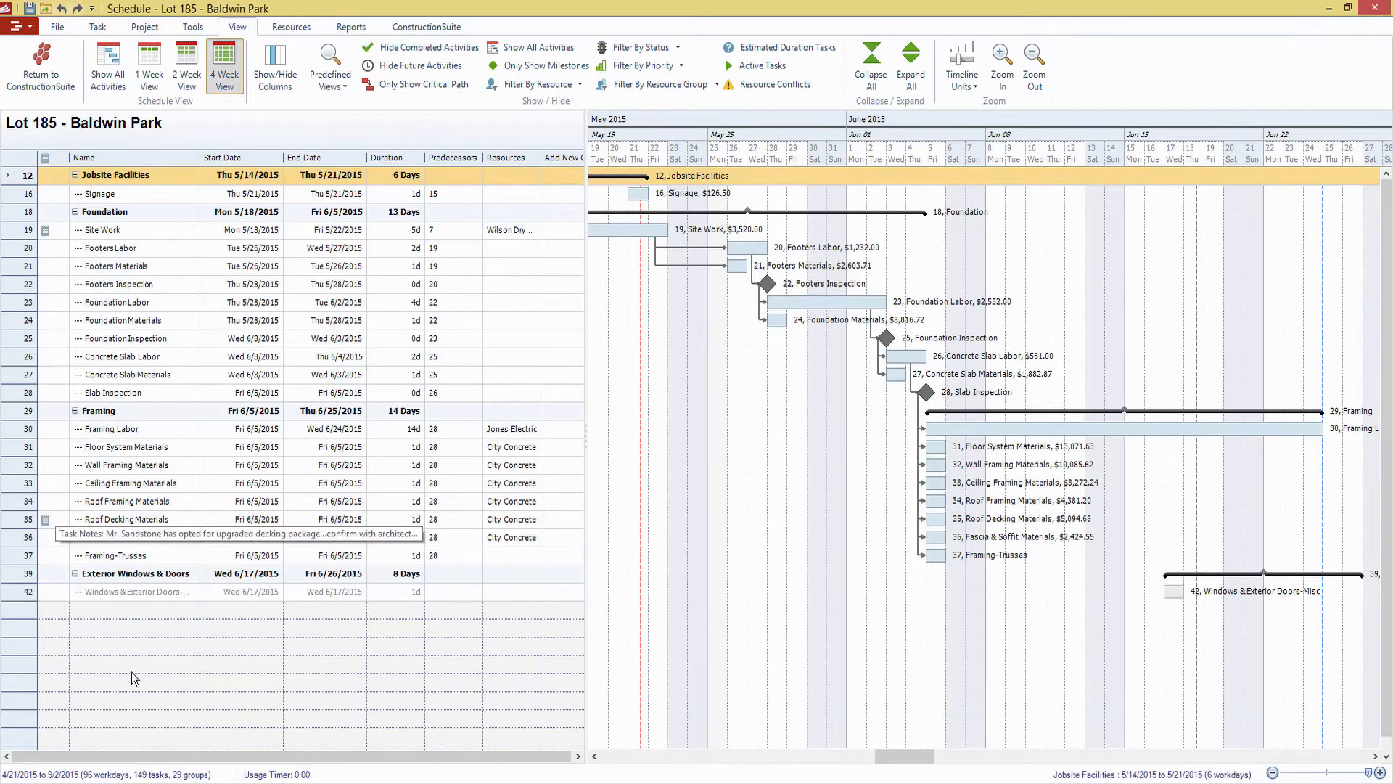
click(114, 64)
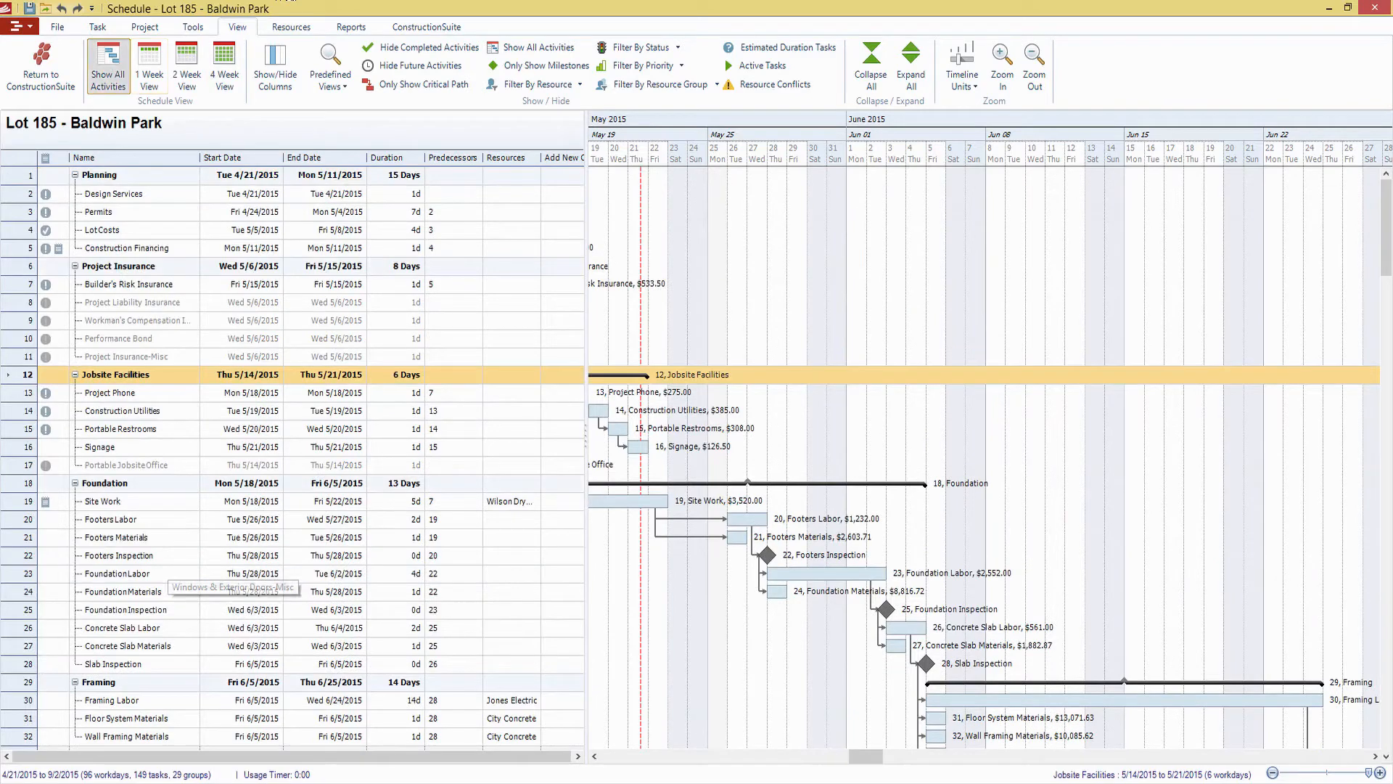
drag(838, 755, 730, 753)
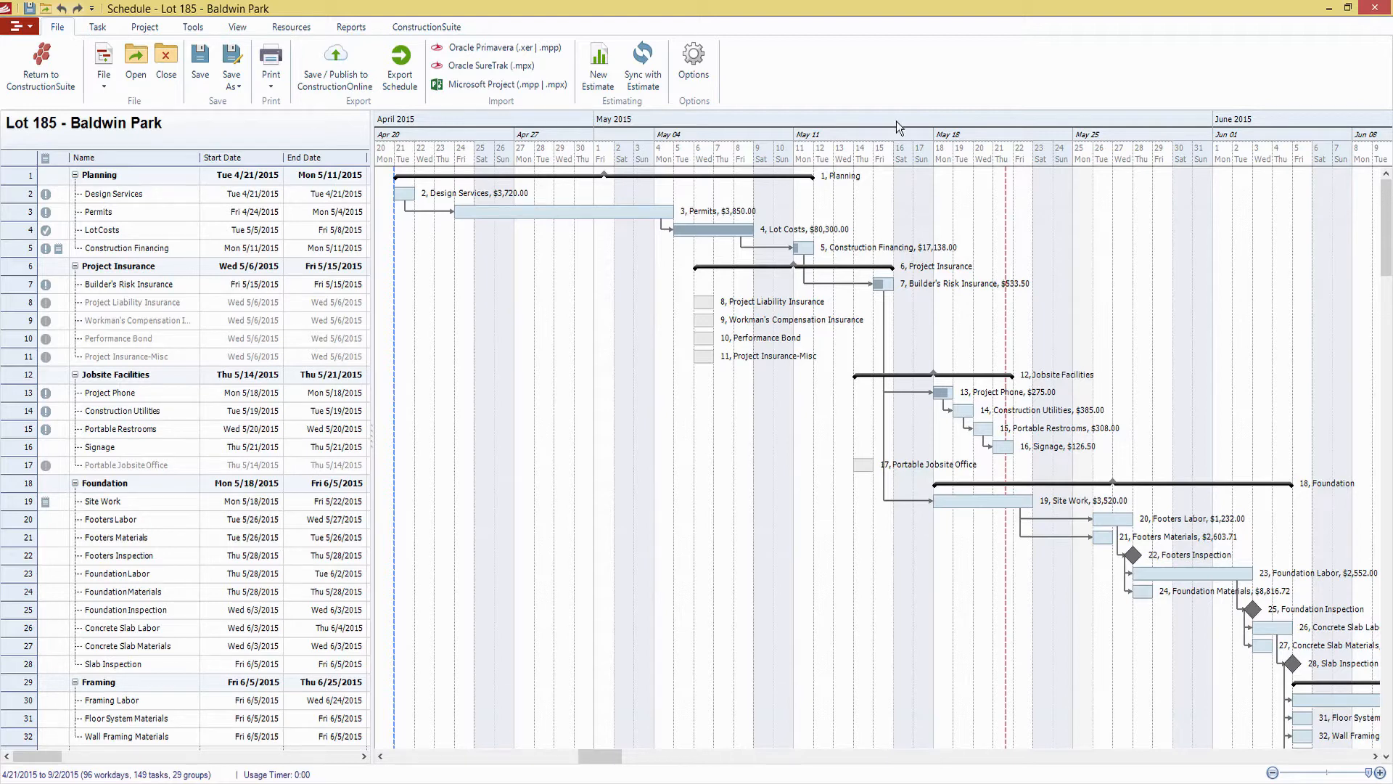
click(227, 30)
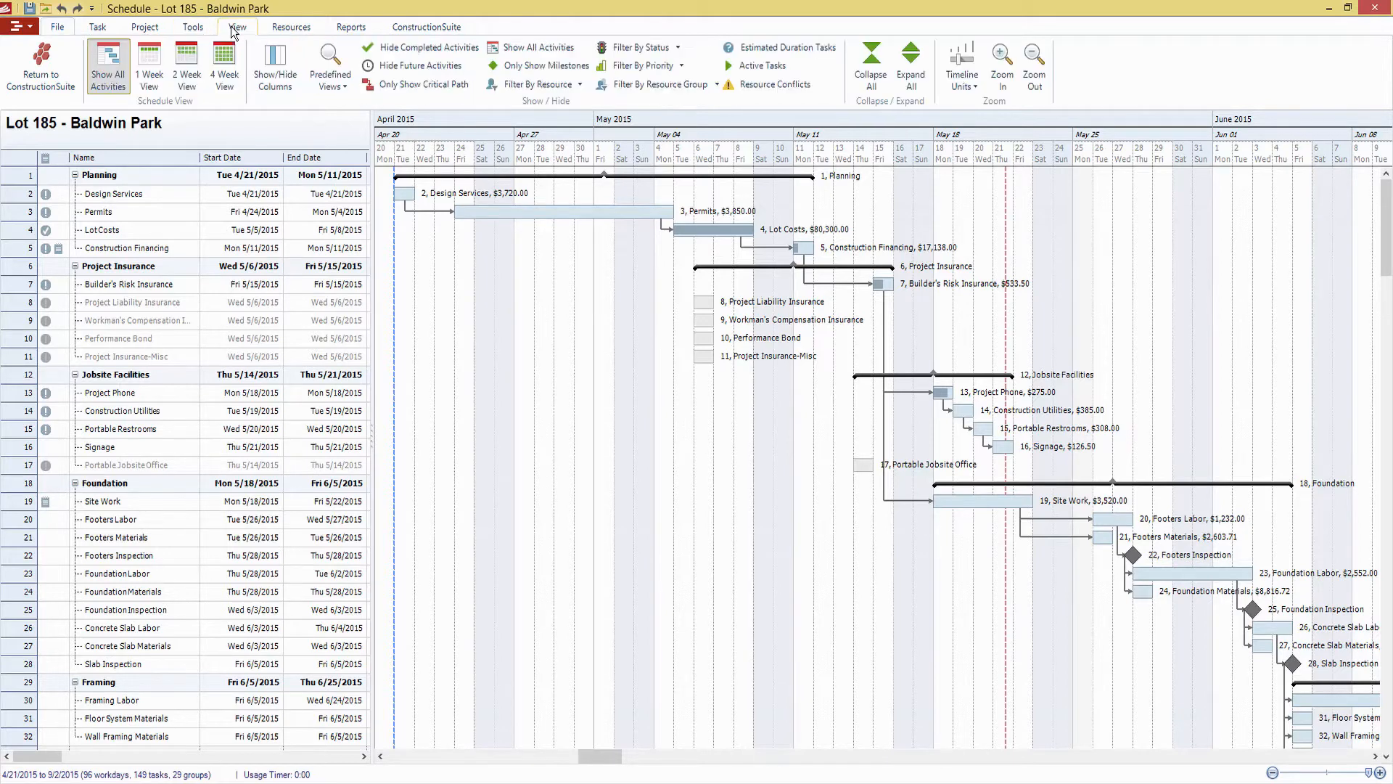
click(151, 28)
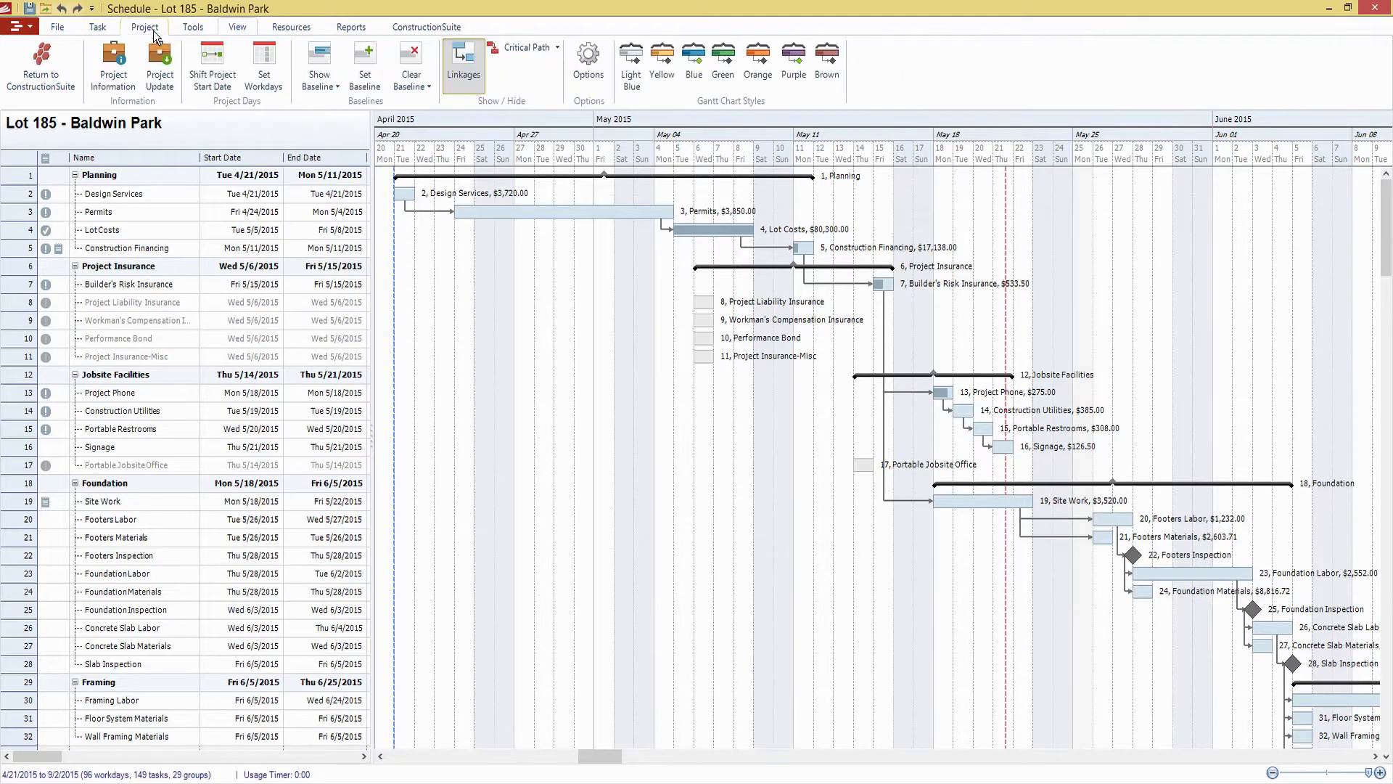
click(194, 28)
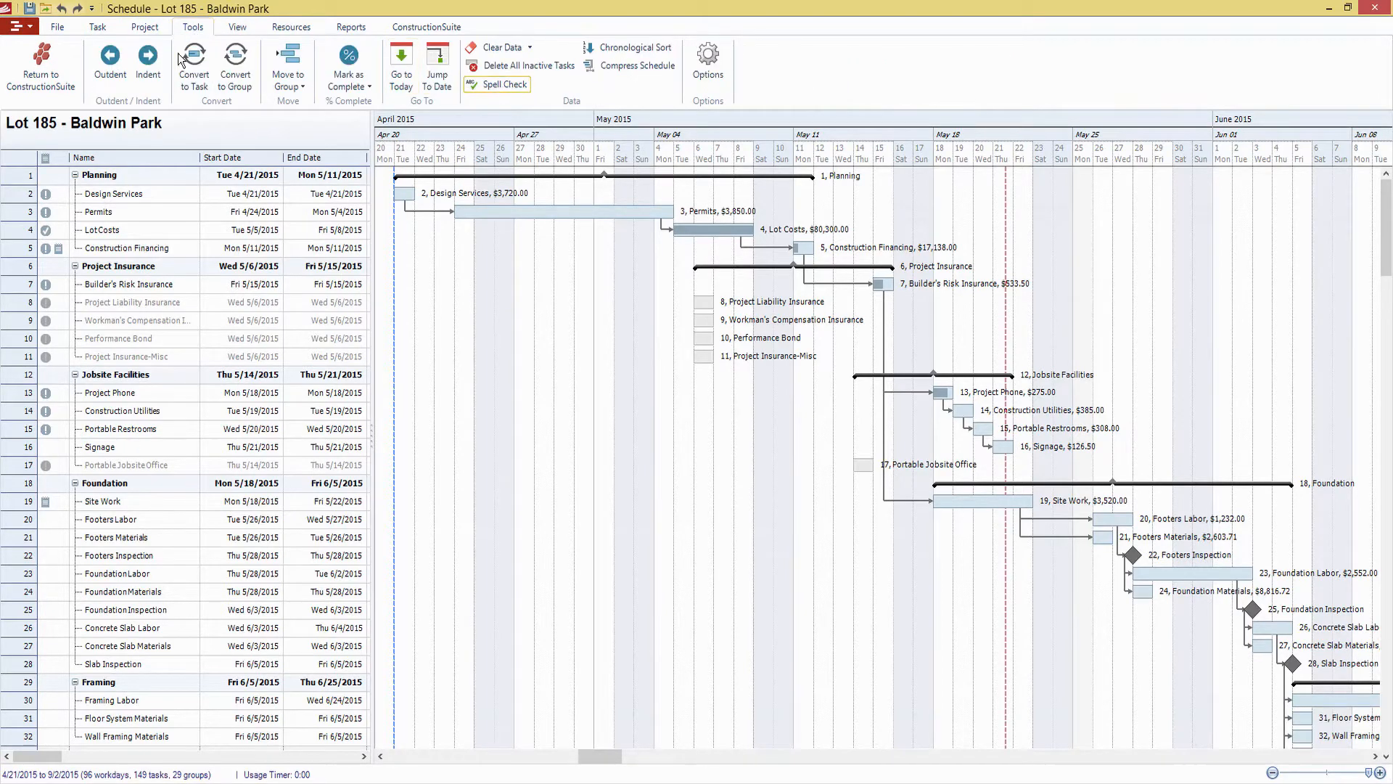
click(139, 29)
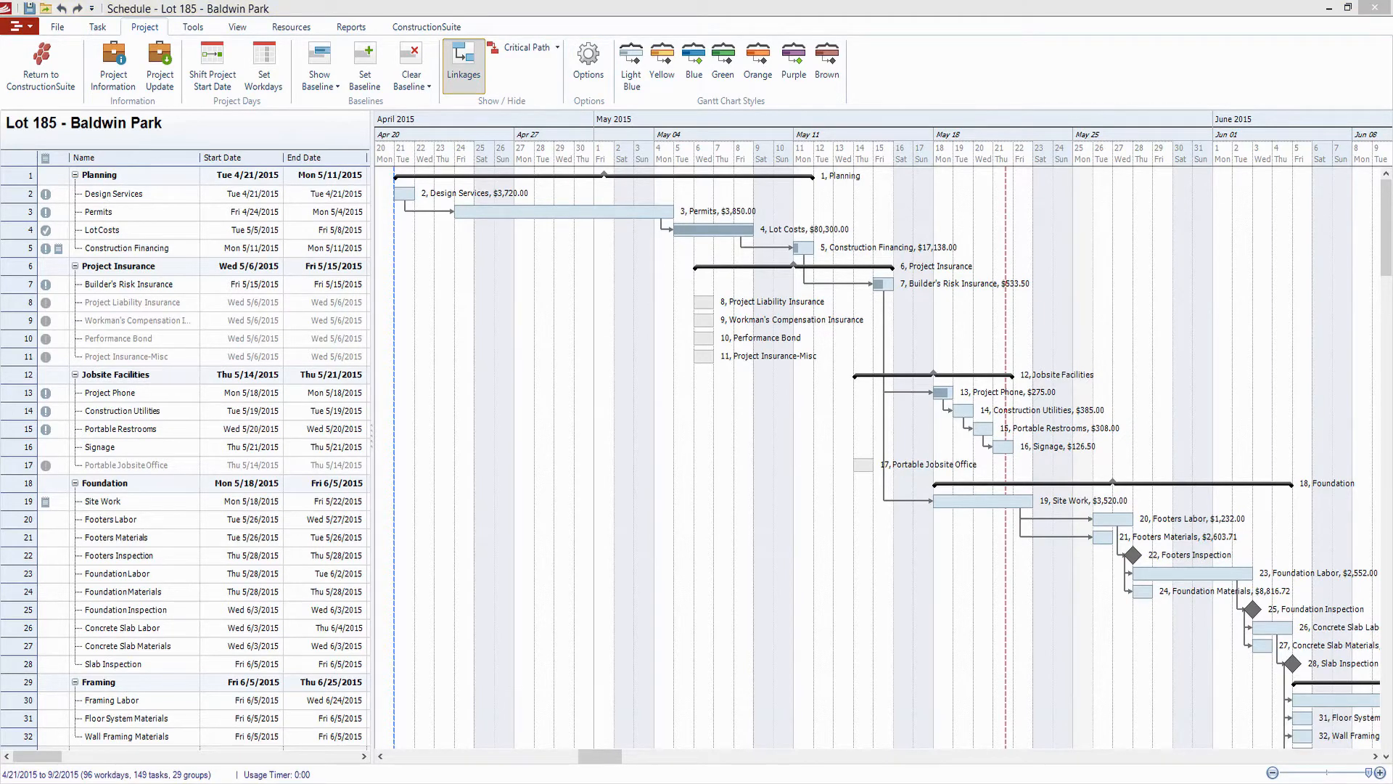
Widen the task table to show the Duration and Predecessors columns, and select the Design Services task's predecessor cell
click(603, 657)
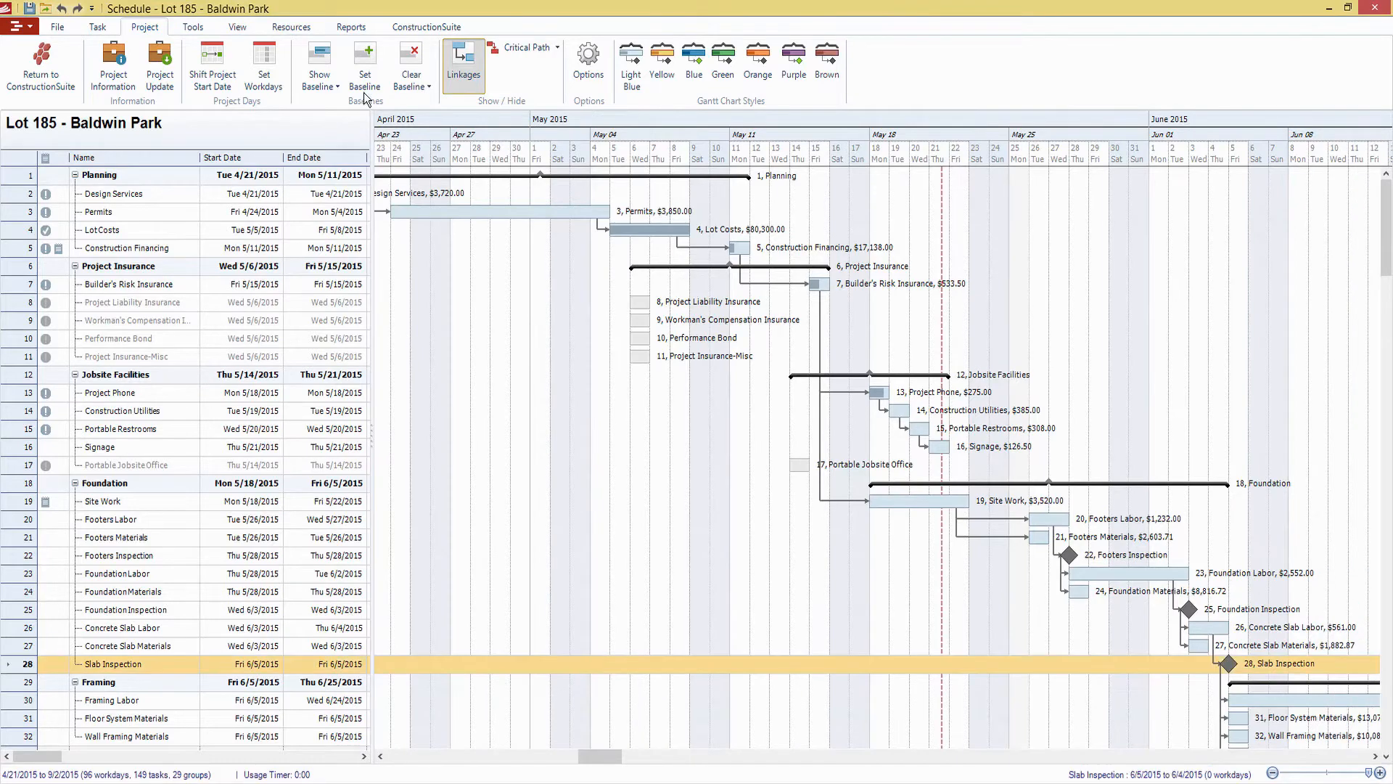
drag(371, 181, 486, 181)
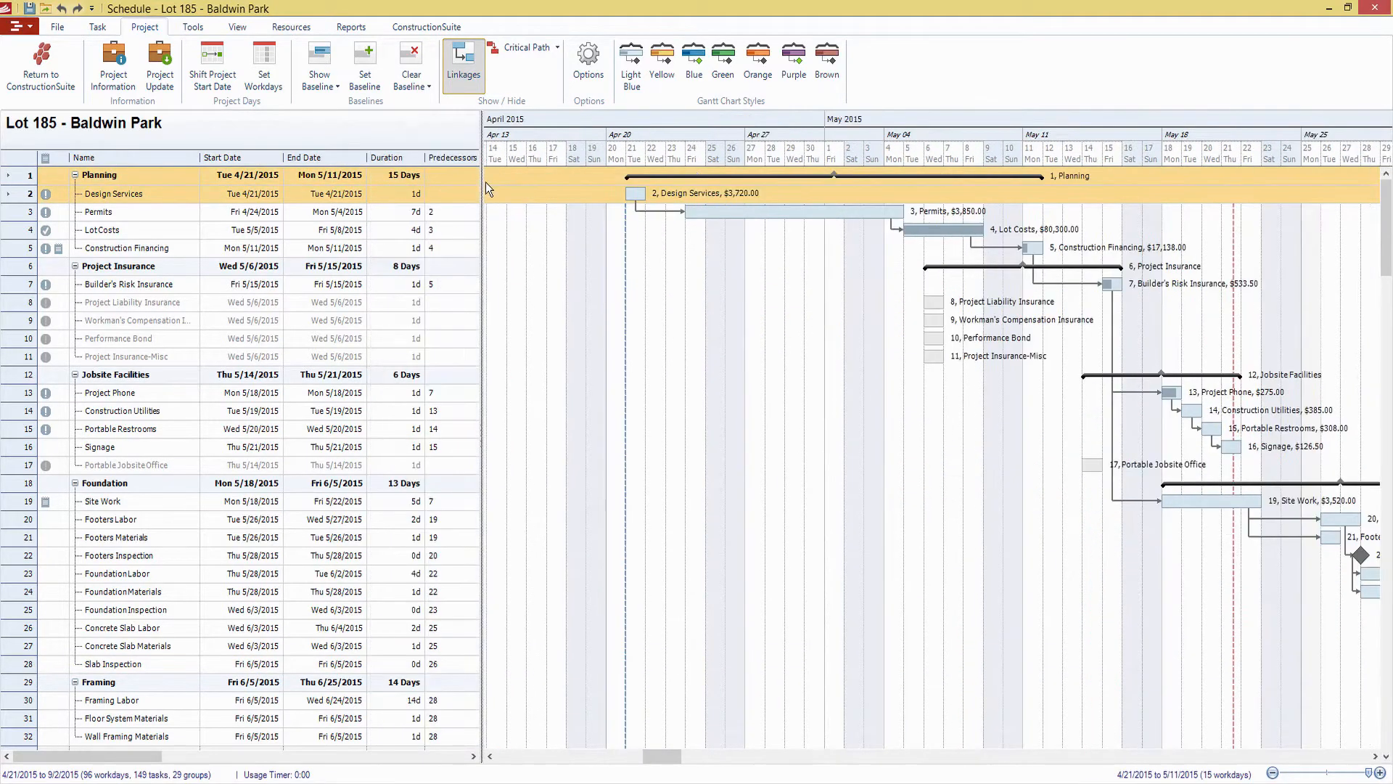
click(460, 185)
click(463, 194)
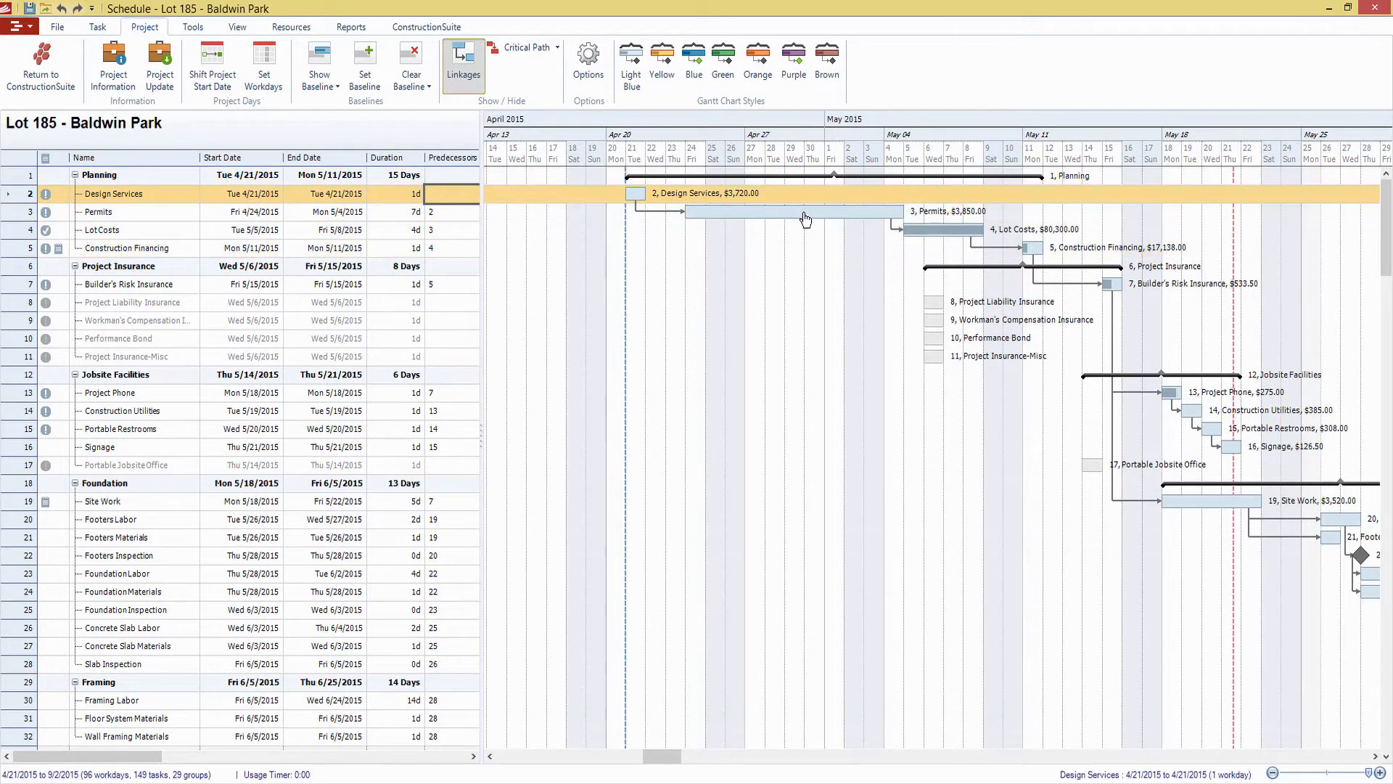
Reschedule the Permits task on the Gantt chart so that it starts on Mon 4/27/2015
mouse_move(818, 210)
mouse_down()
mouse_move(938, 210)
mouse_move(816, 215)
mouse_up()
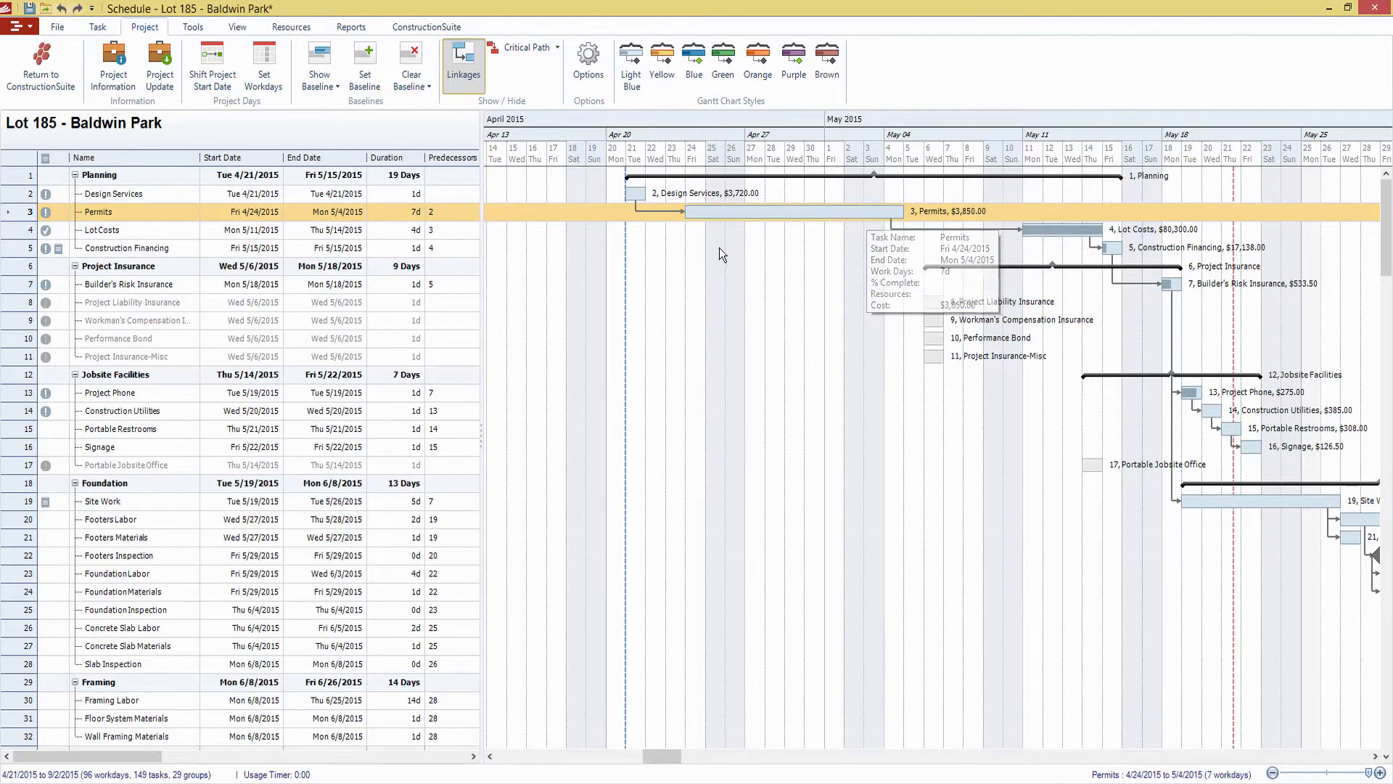
drag(771, 216, 831, 218)
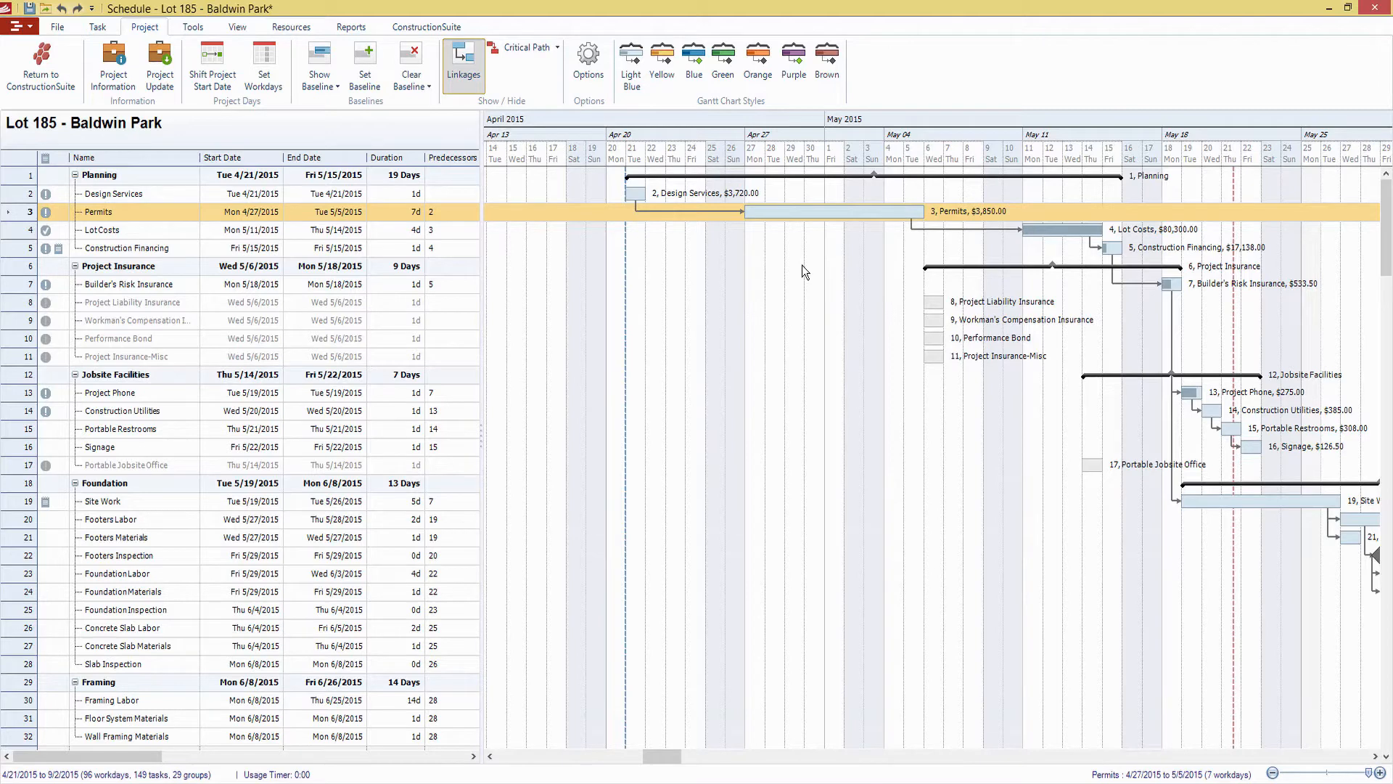
Review the schedule options for general settings, workdays and holidays, exceptions and filters, and close them without changes
click(588, 64)
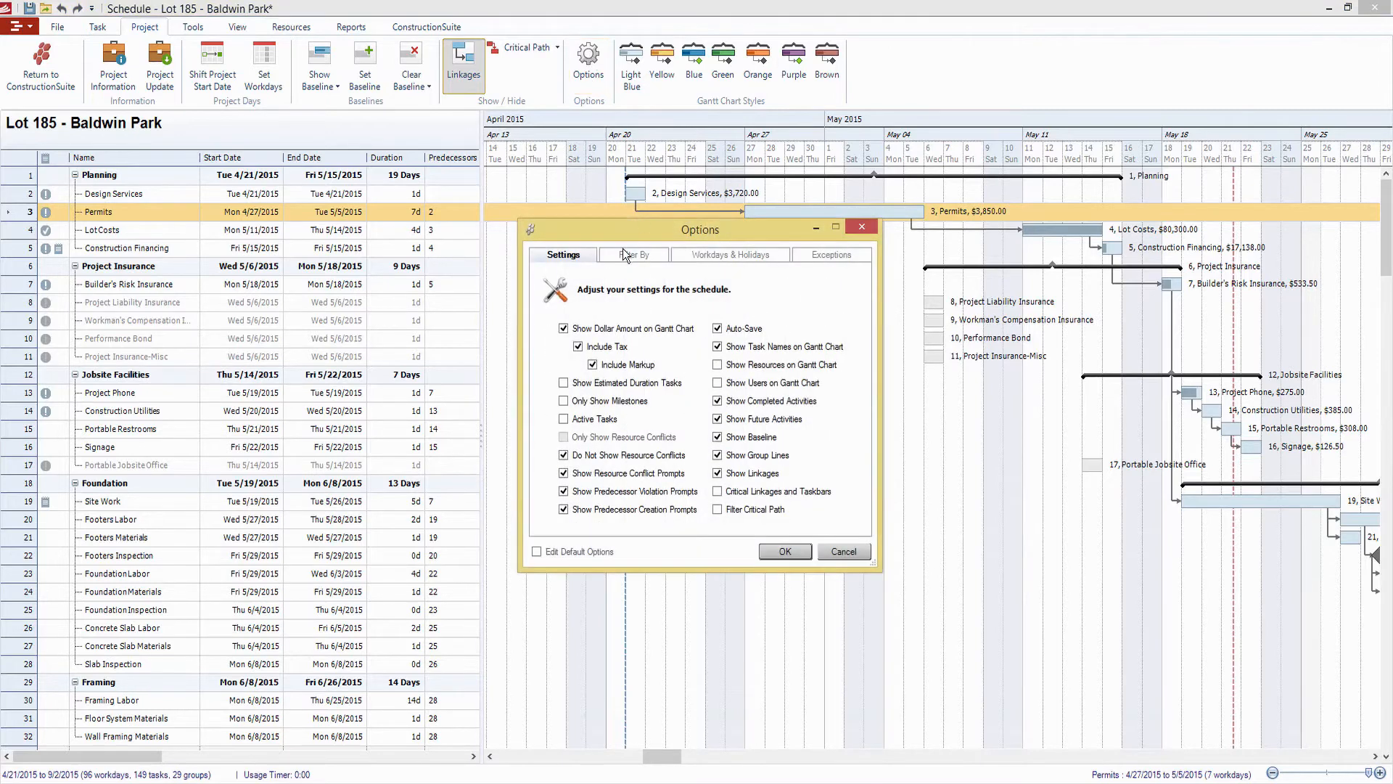
drag(651, 229, 557, 205)
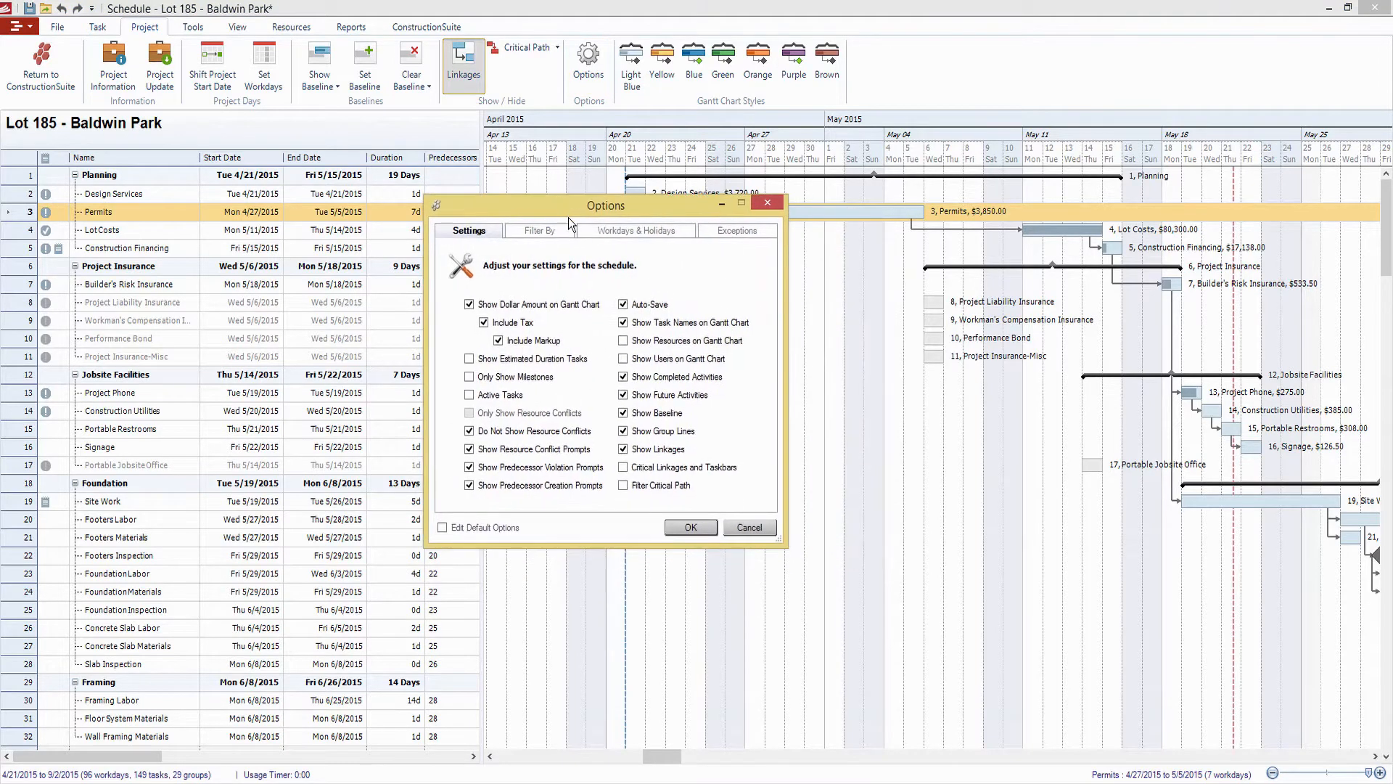
click(614, 234)
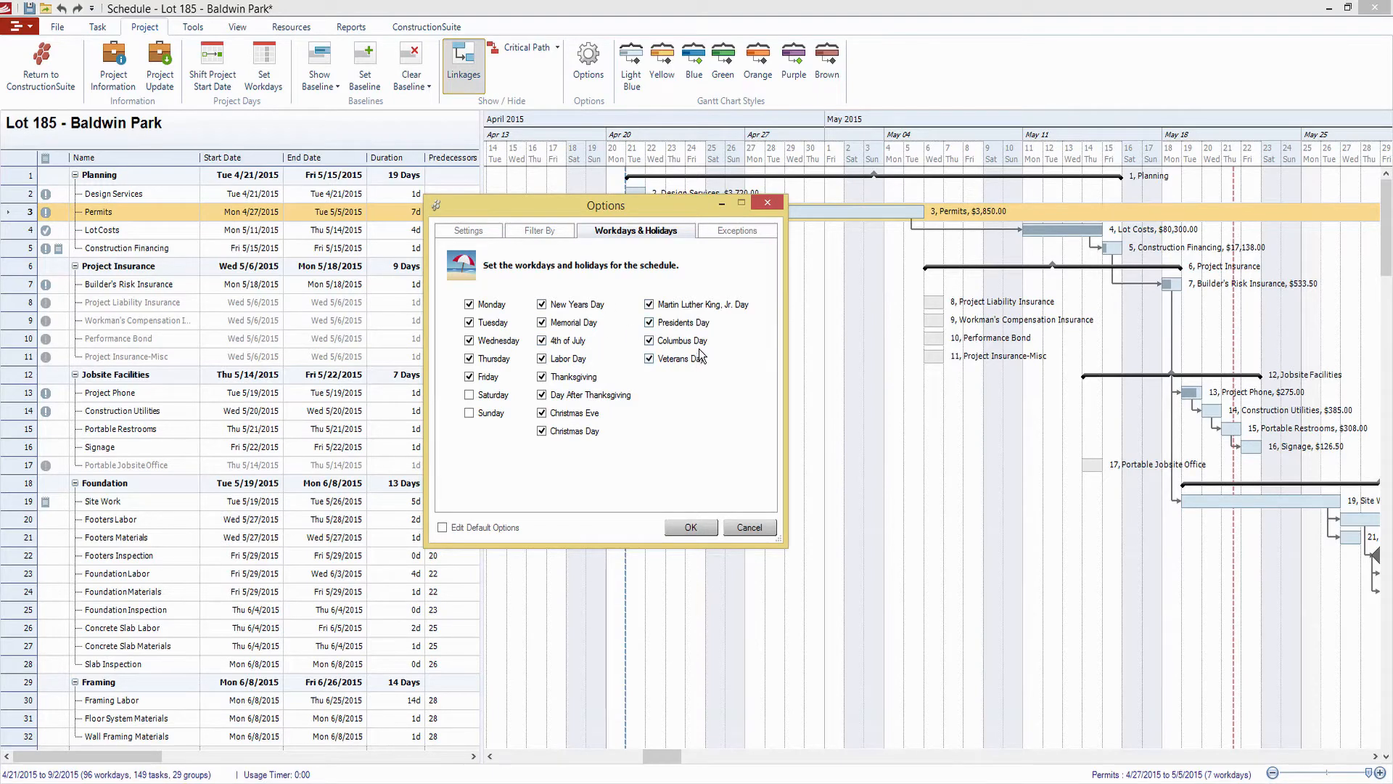
click(747, 230)
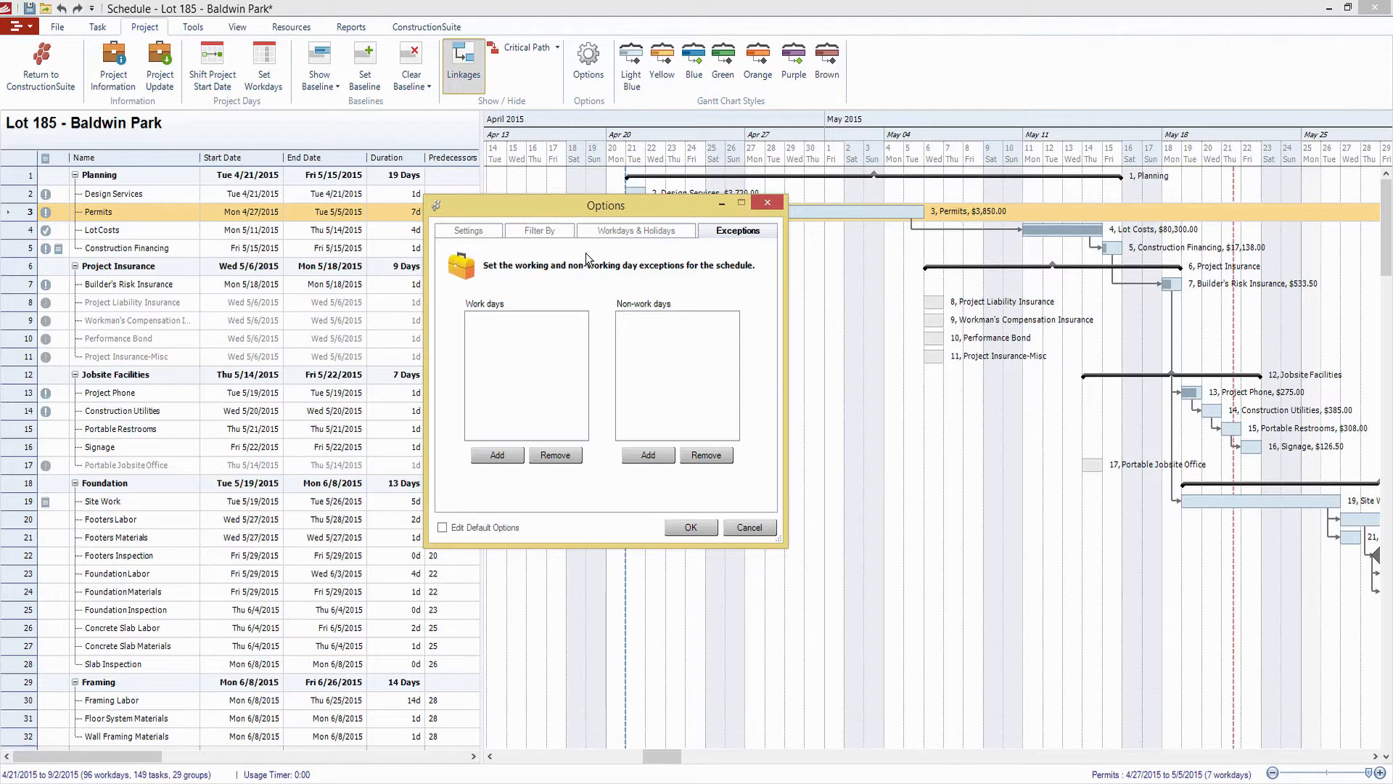
click(567, 232)
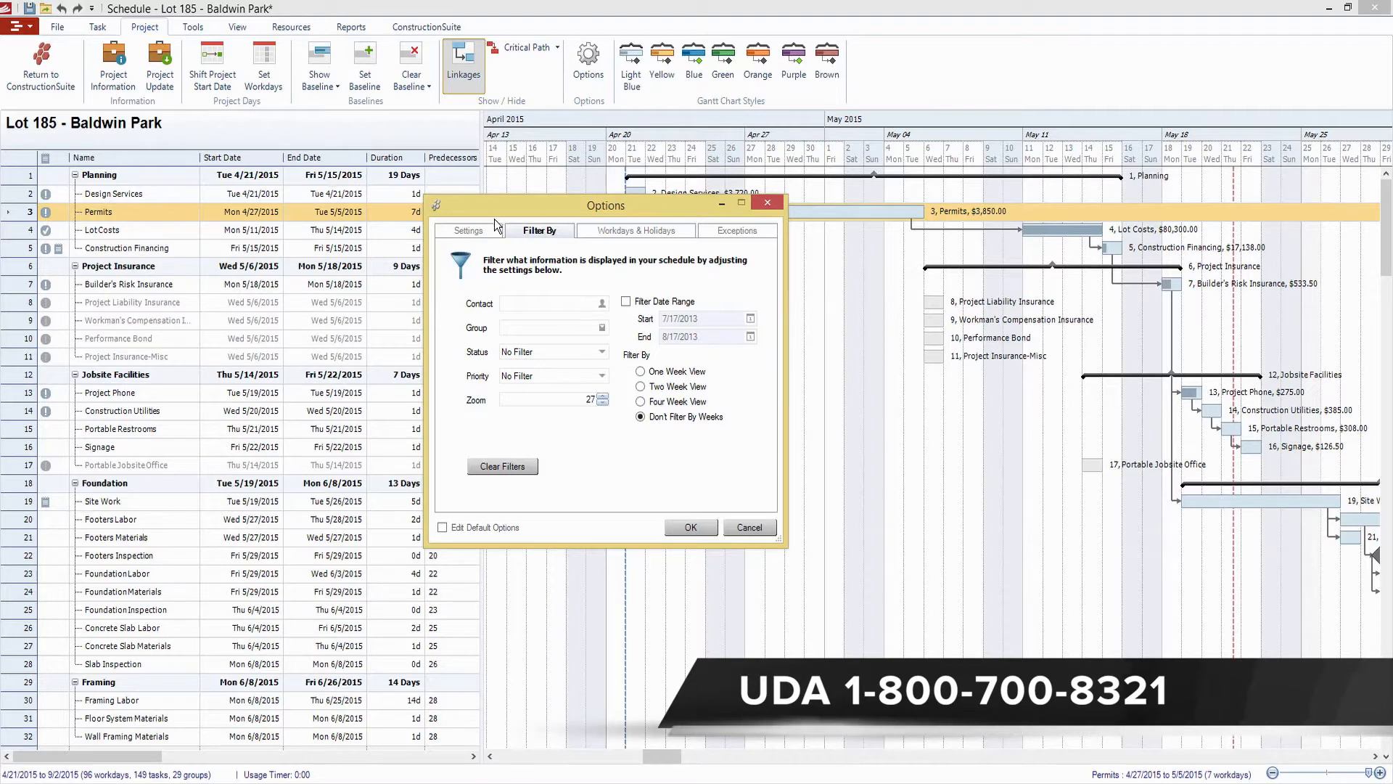
click(779, 206)
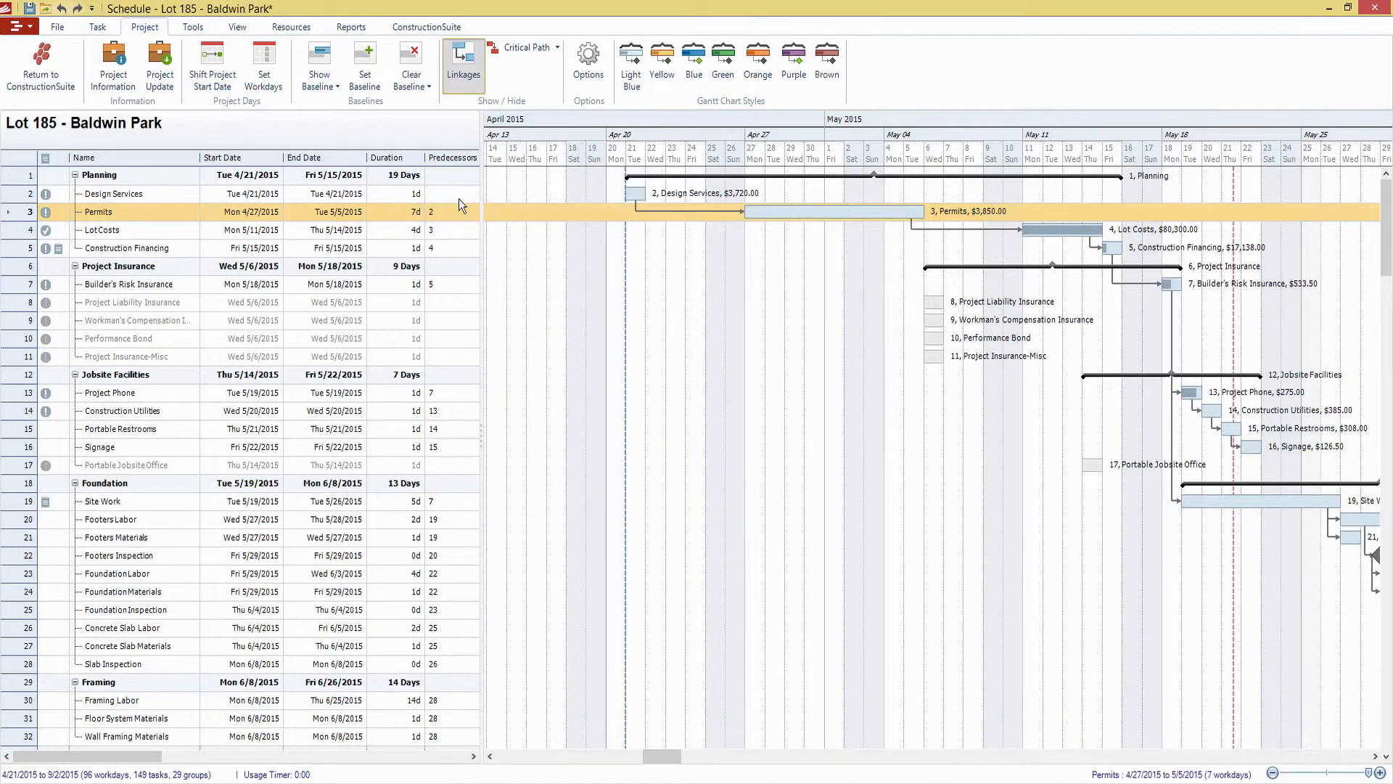
Widen the task table to show the Resources column, and assign Abernathy Brothers Supply as a resource to the Permits task
drag(482, 194, 575, 210)
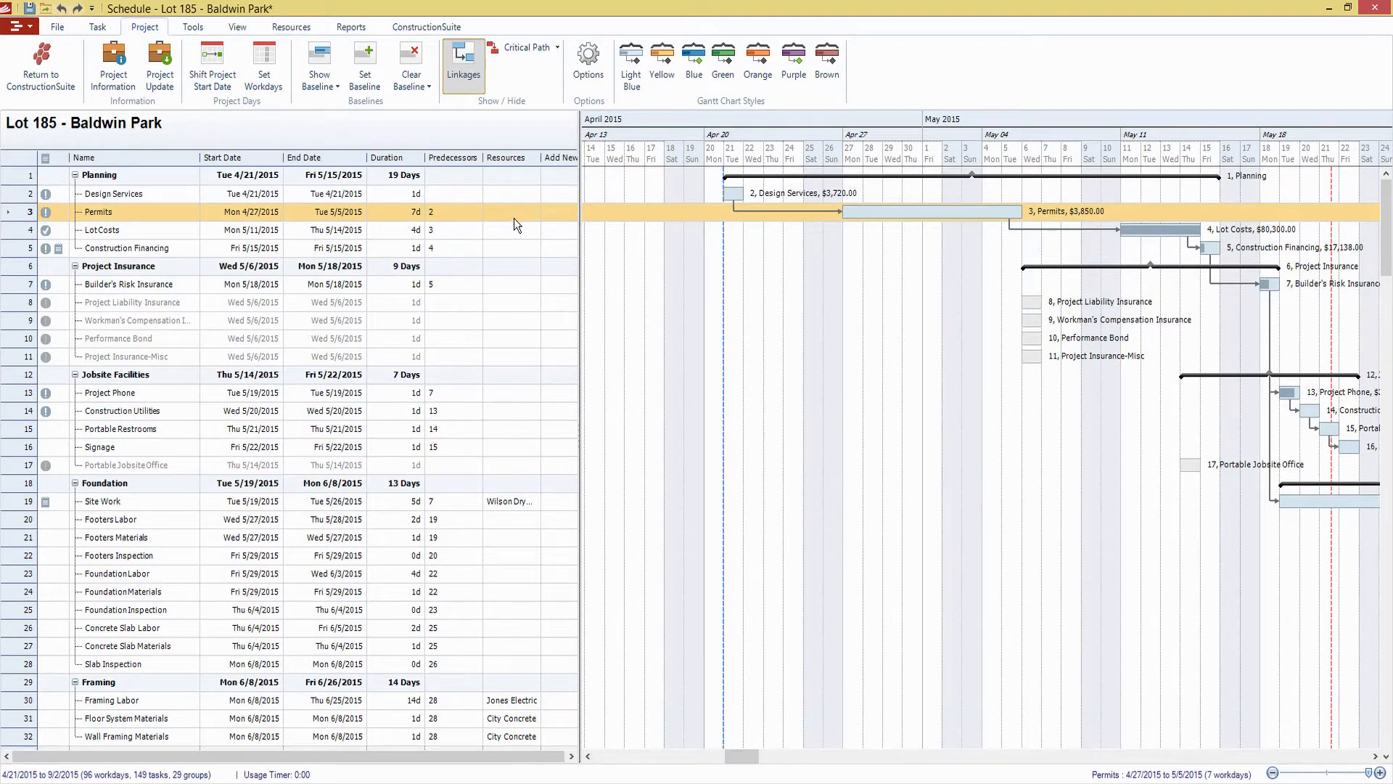
double_click(877, 215)
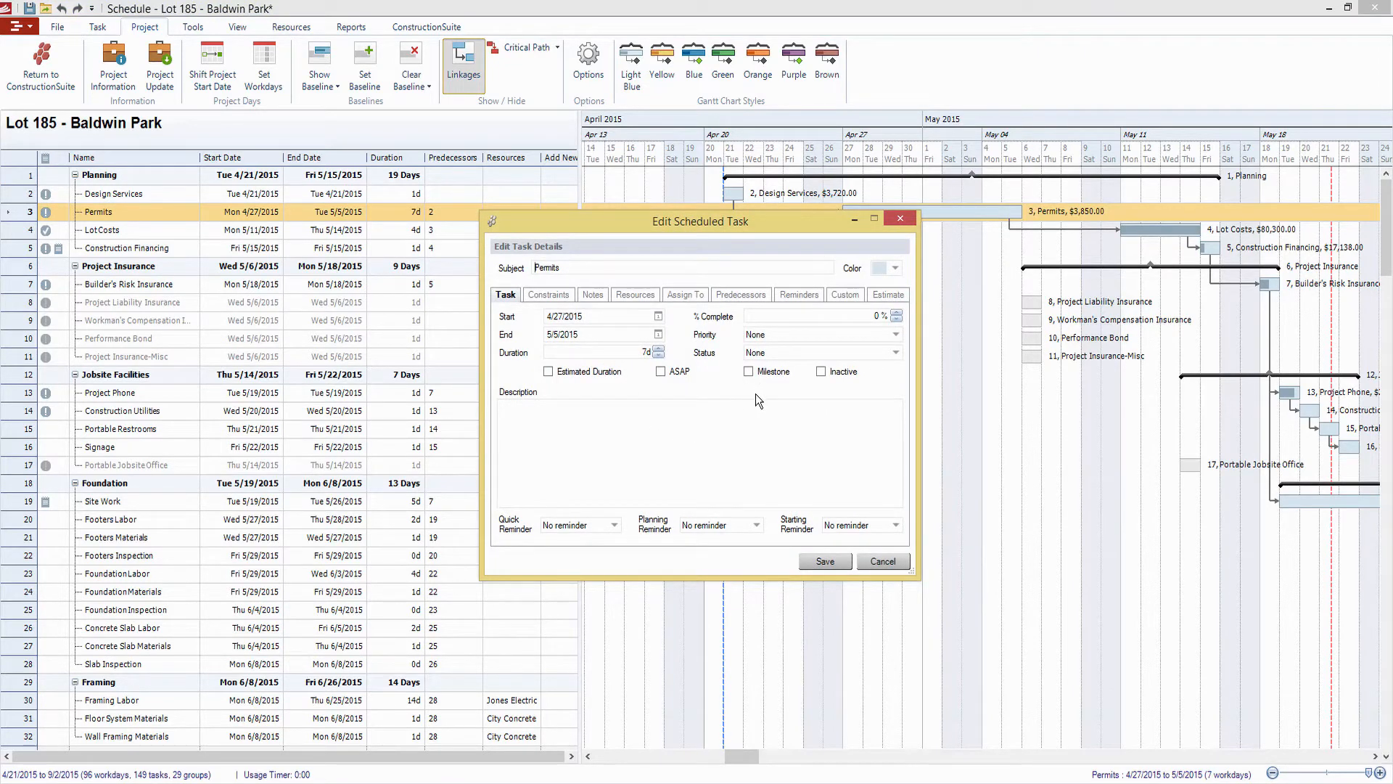
click(640, 299)
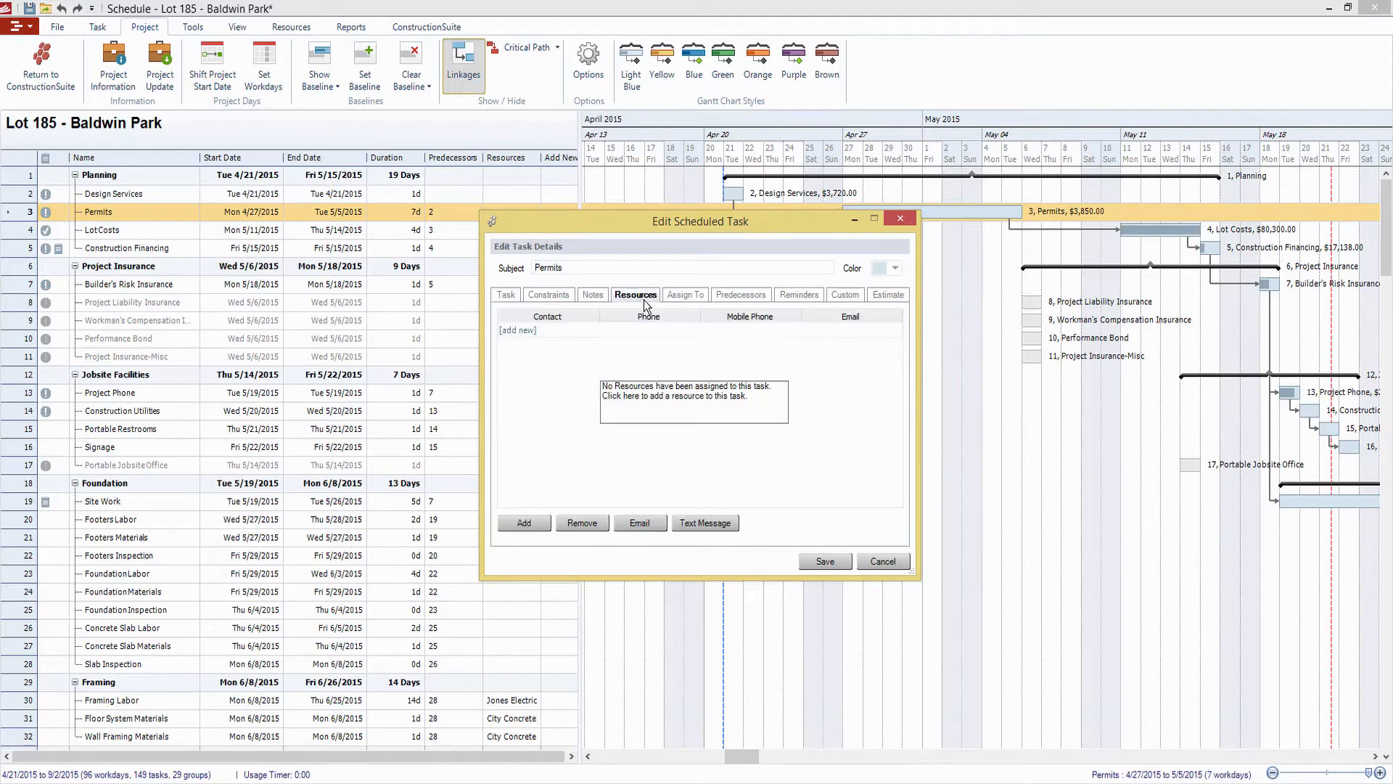
click(537, 527)
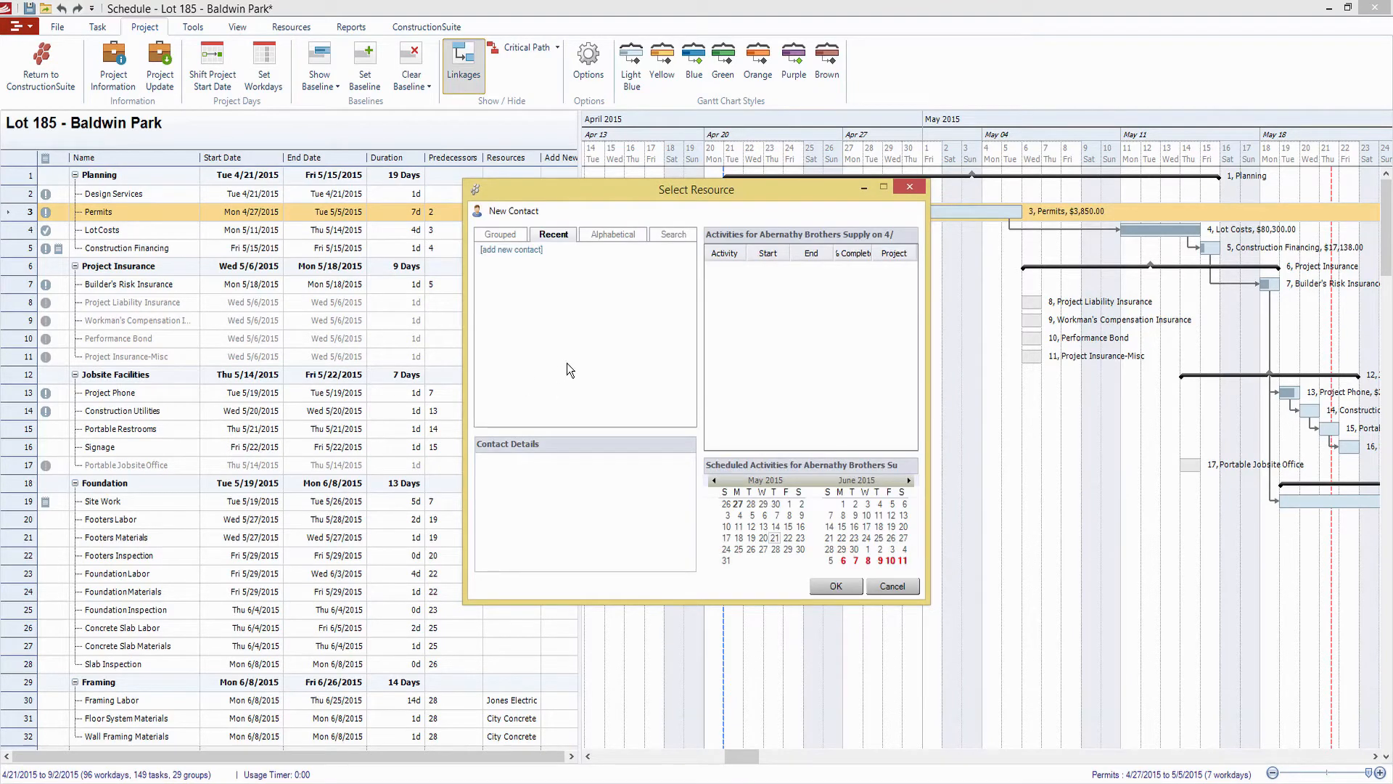
click(613, 236)
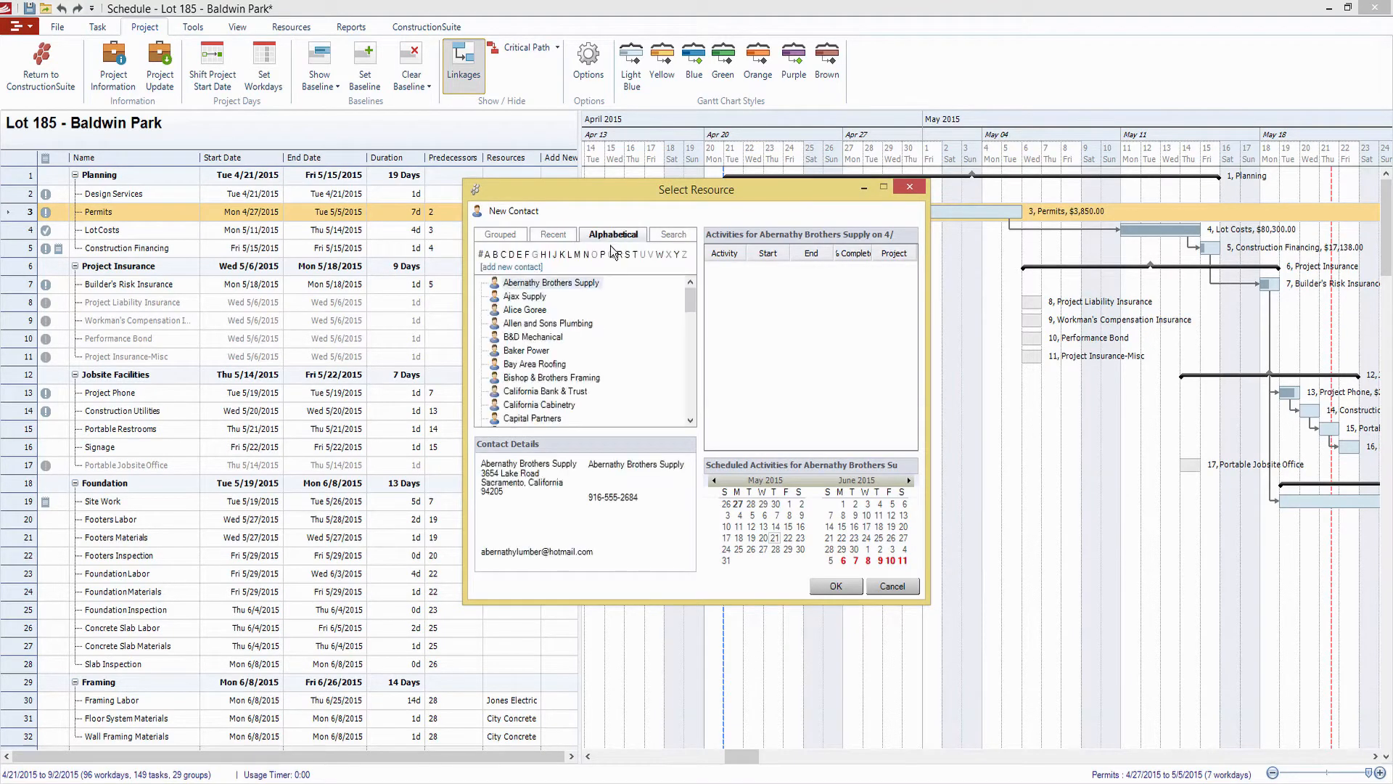
click(537, 299)
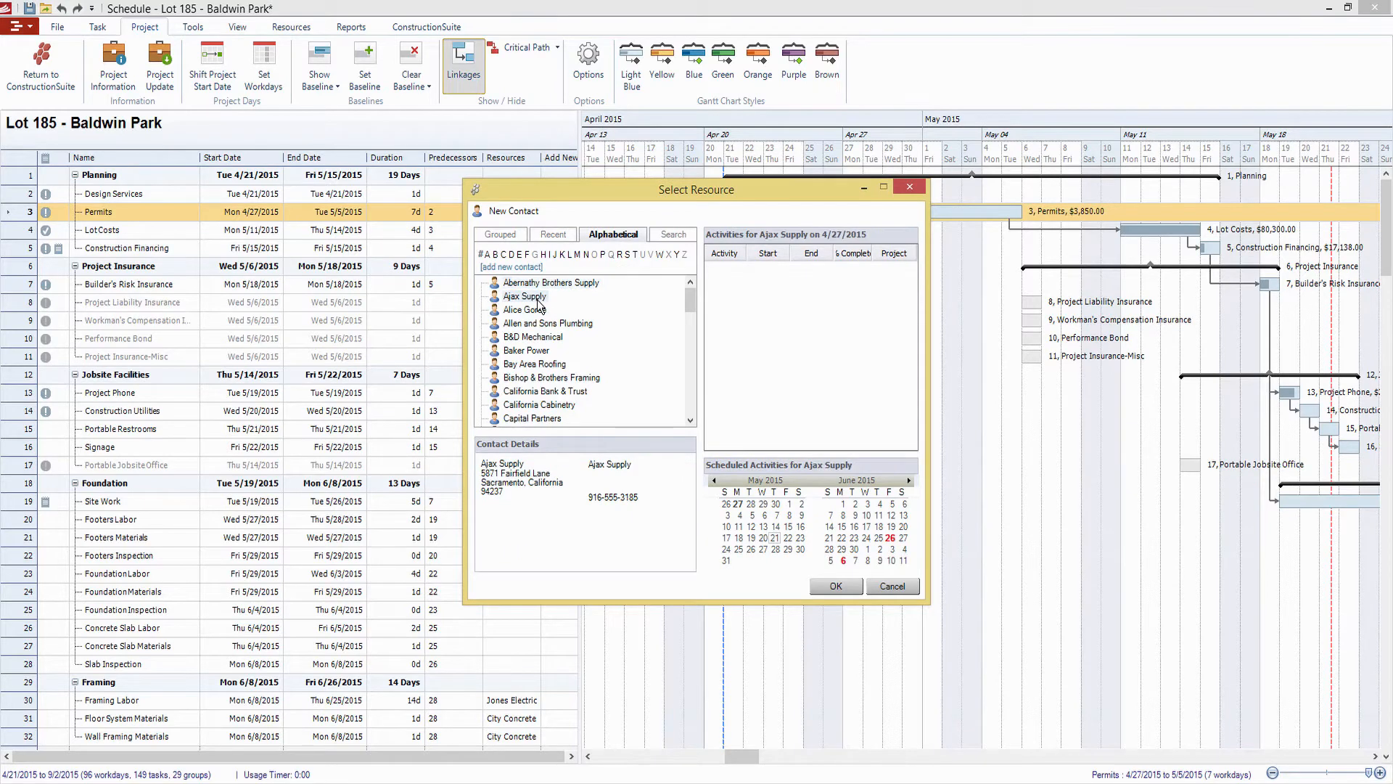
click(552, 284)
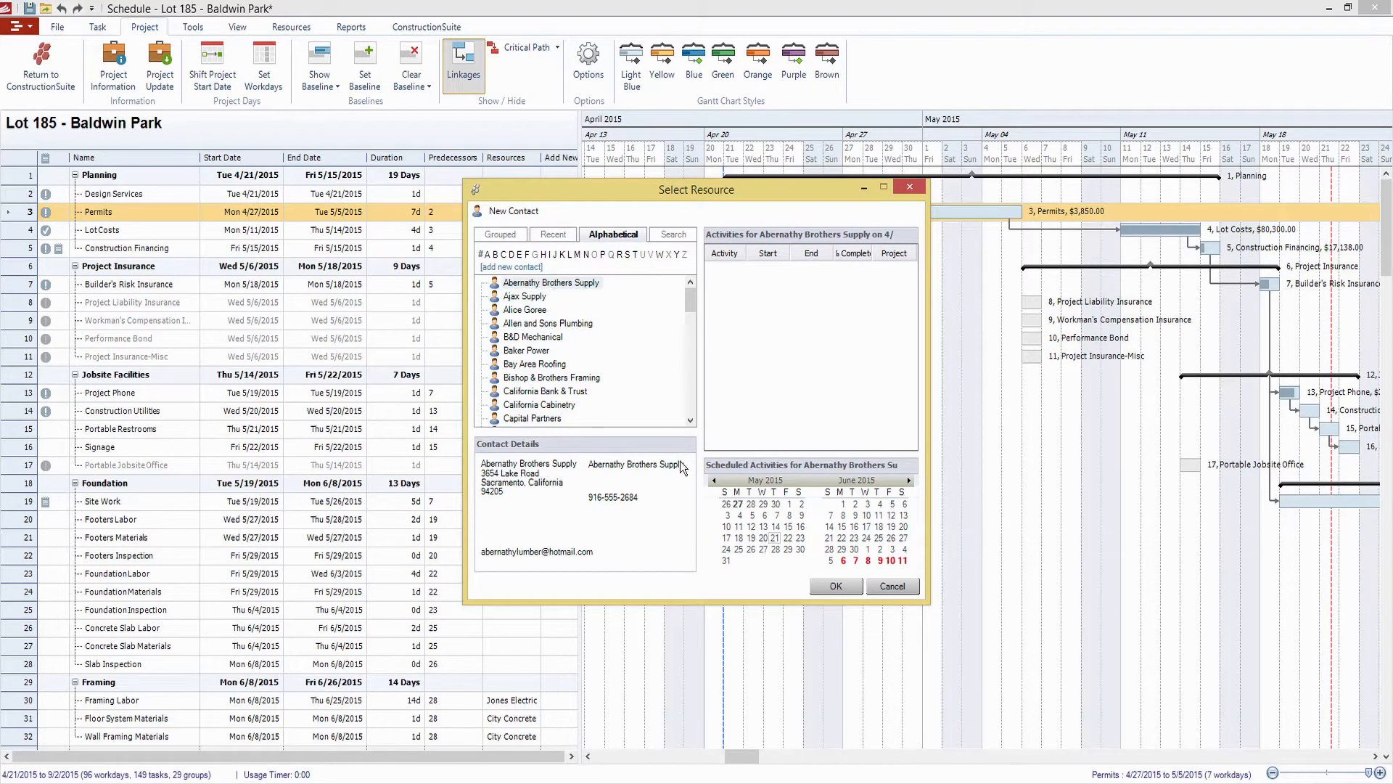
click(835, 586)
click(771, 439)
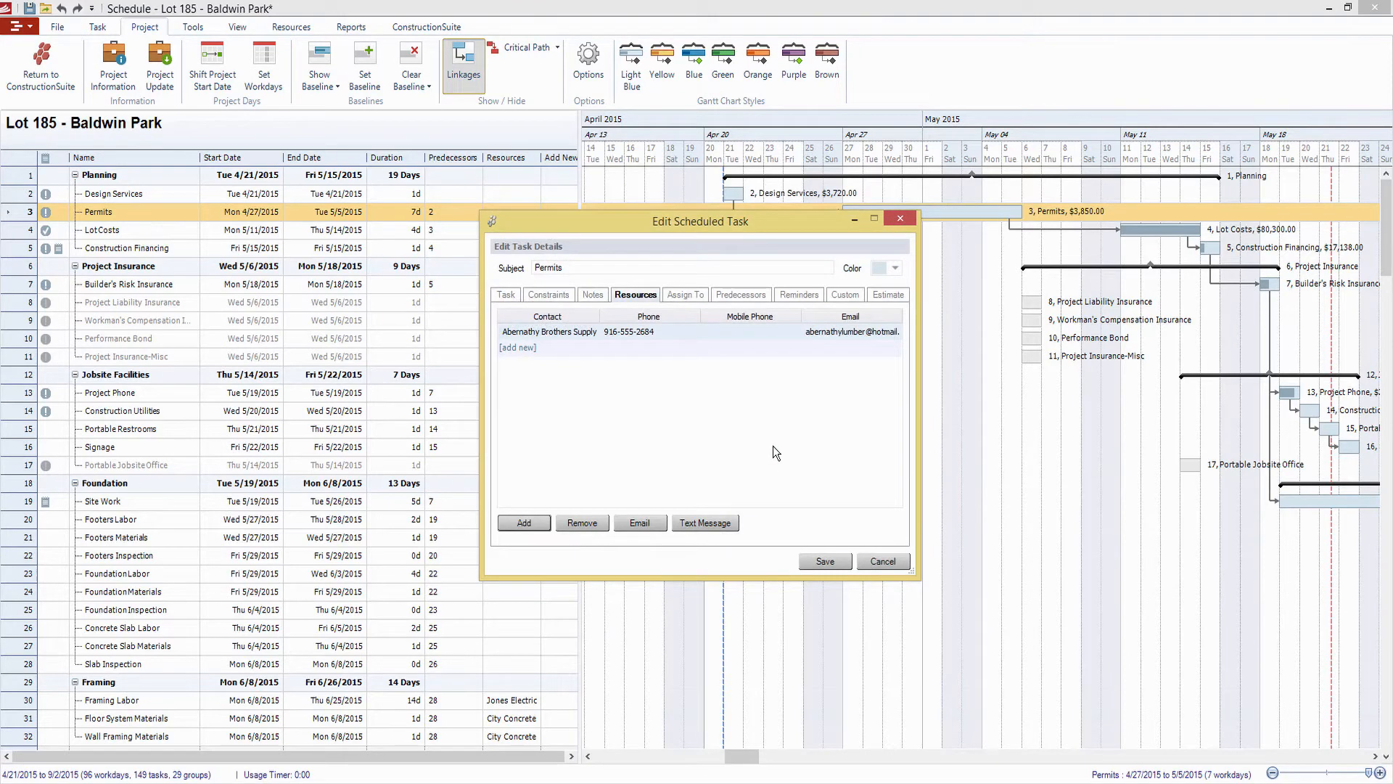
click(834, 562)
Try the Estimated Duration and Milestone flags on the Permits task, clear them, and set its completion to 50%
click(350, 28)
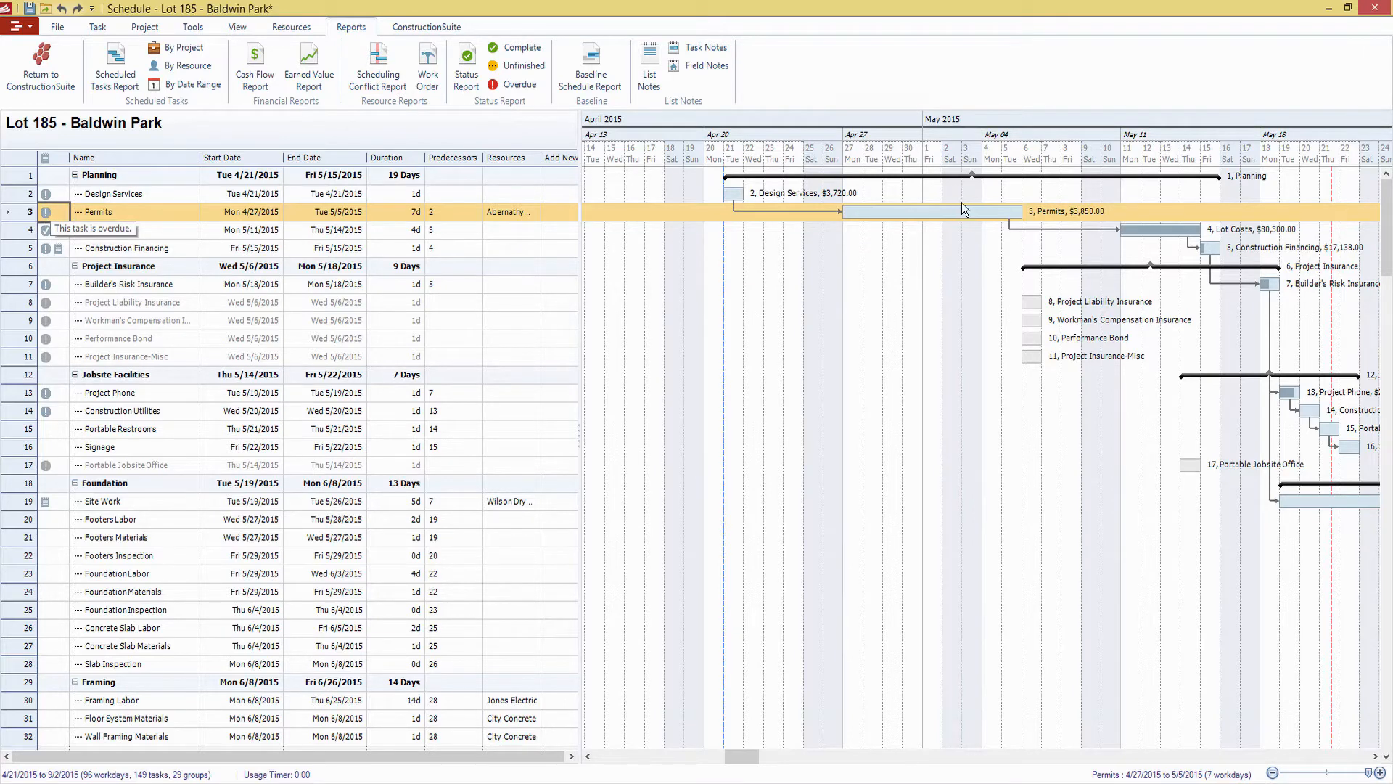
double_click(944, 214)
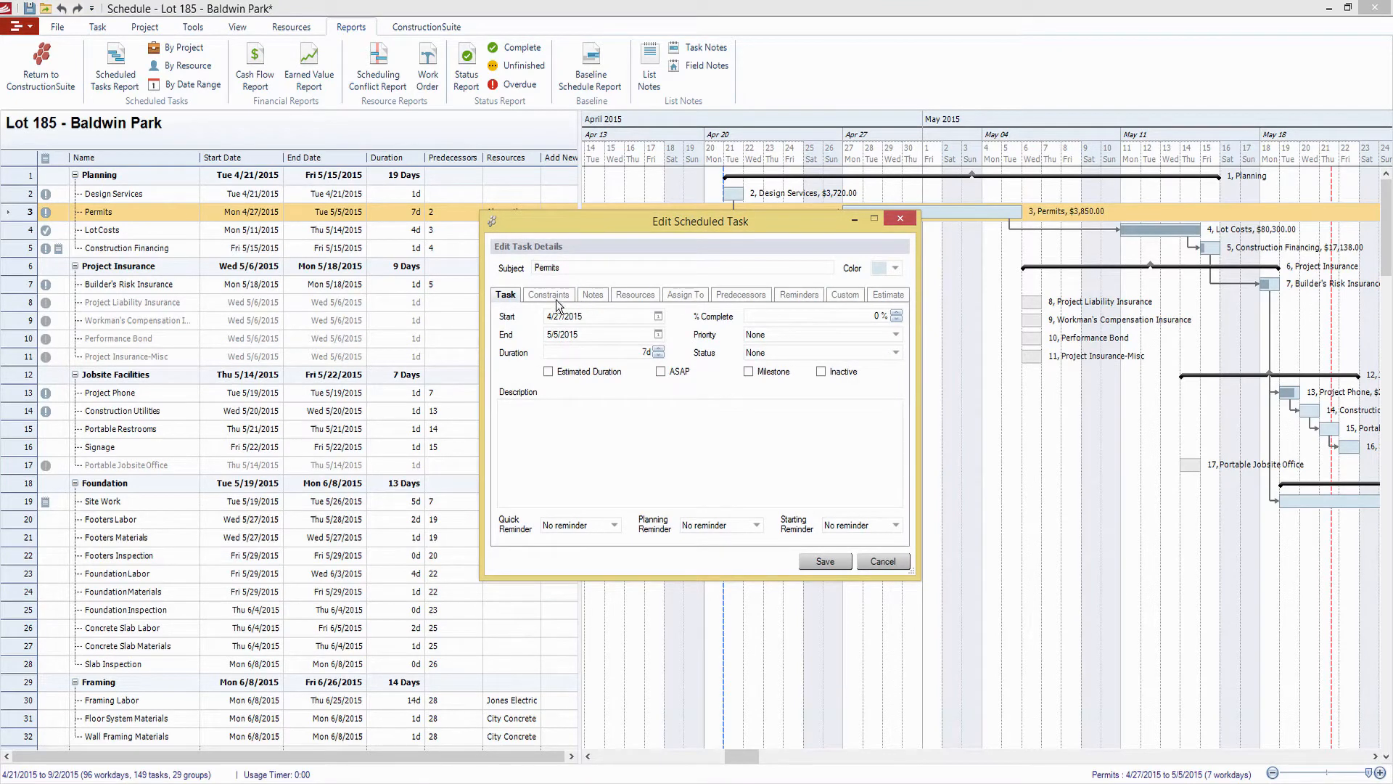
click(609, 376)
click(610, 380)
click(679, 374)
click(779, 375)
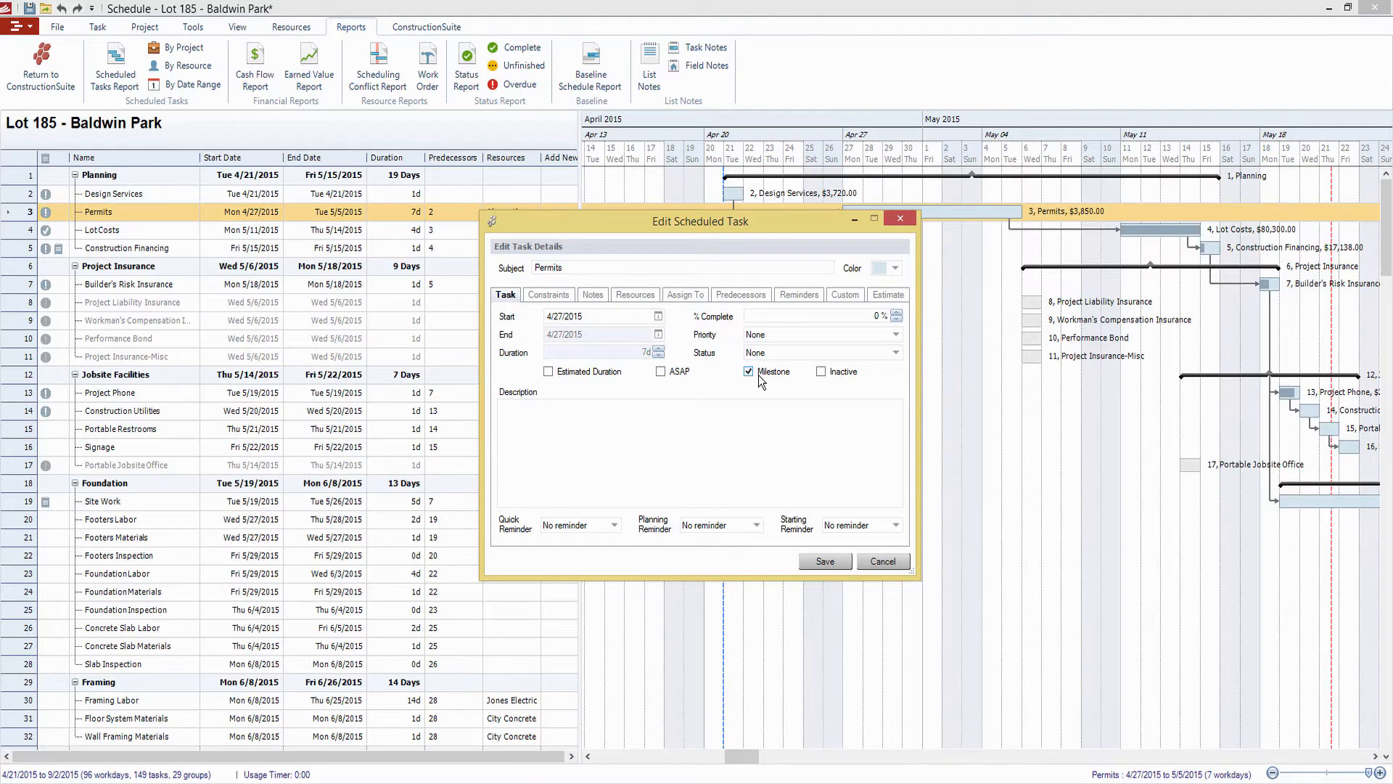
click(759, 375)
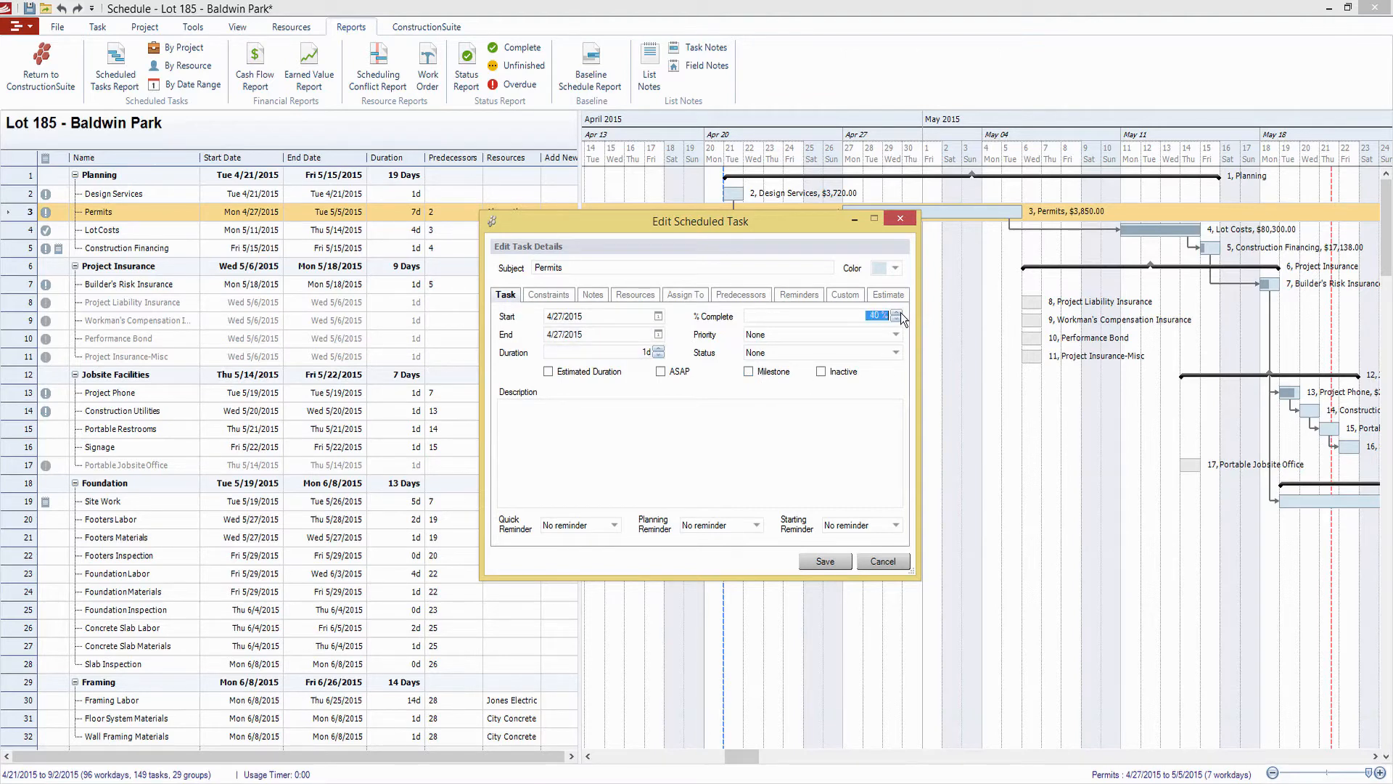
Examine the intervals offered for the Permits task's Quick, Planning and Starting reminders without choosing any
click(615, 527)
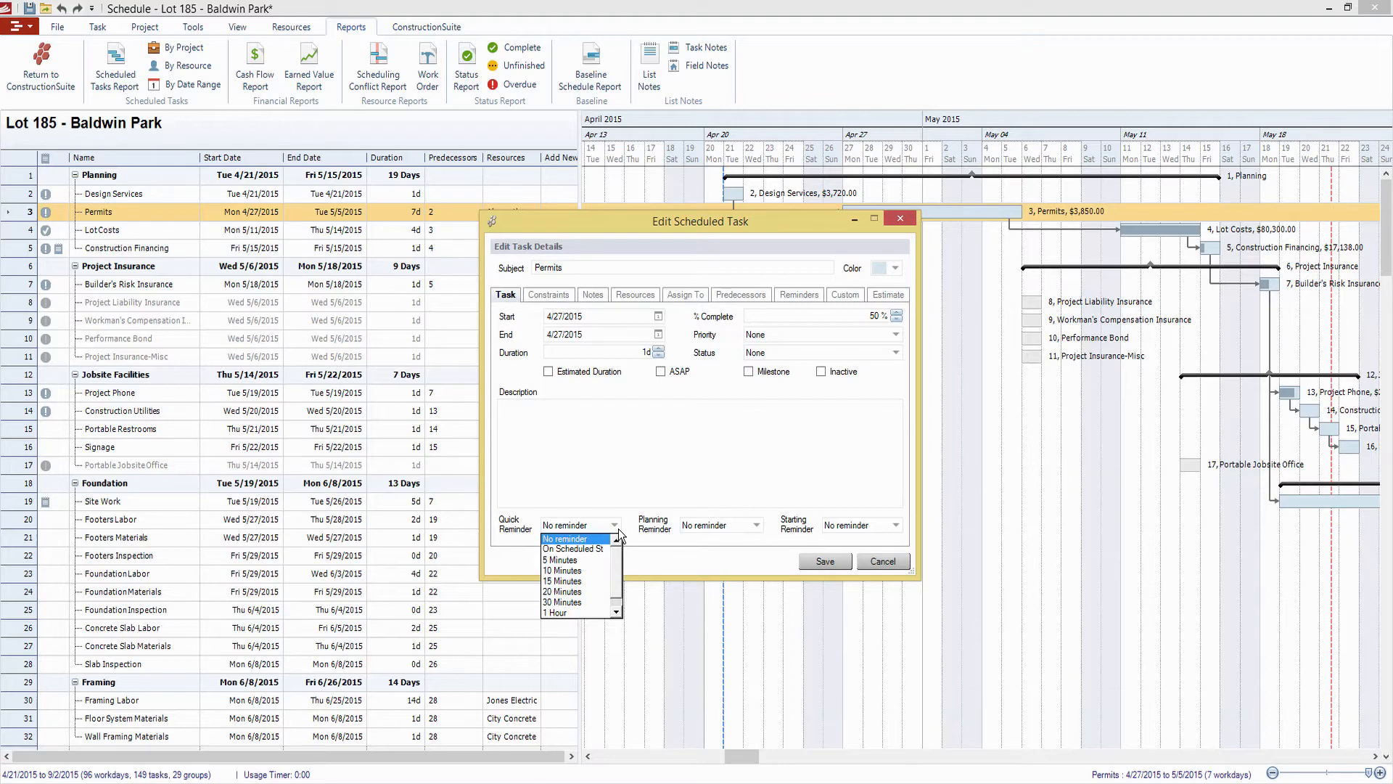
scroll(618, 559, down, 1)
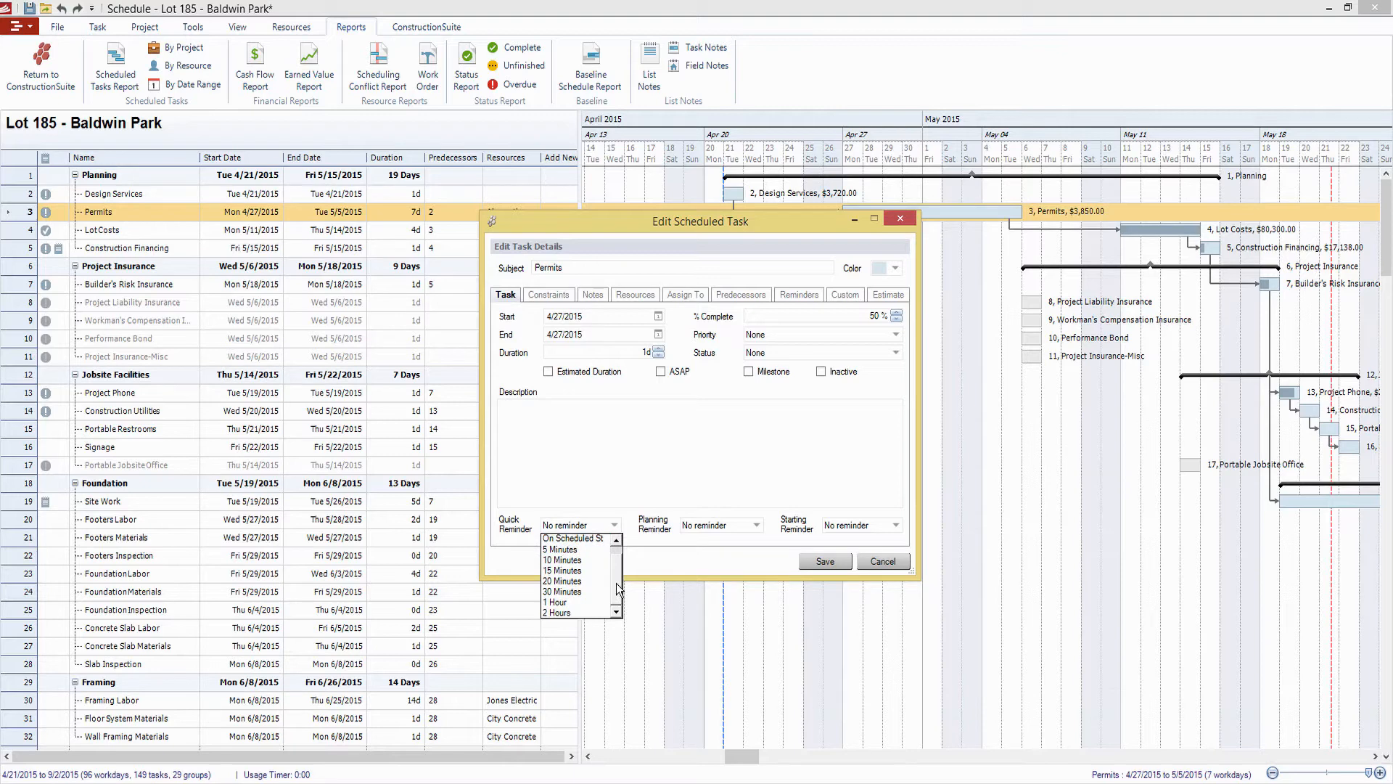
click(727, 530)
click(729, 530)
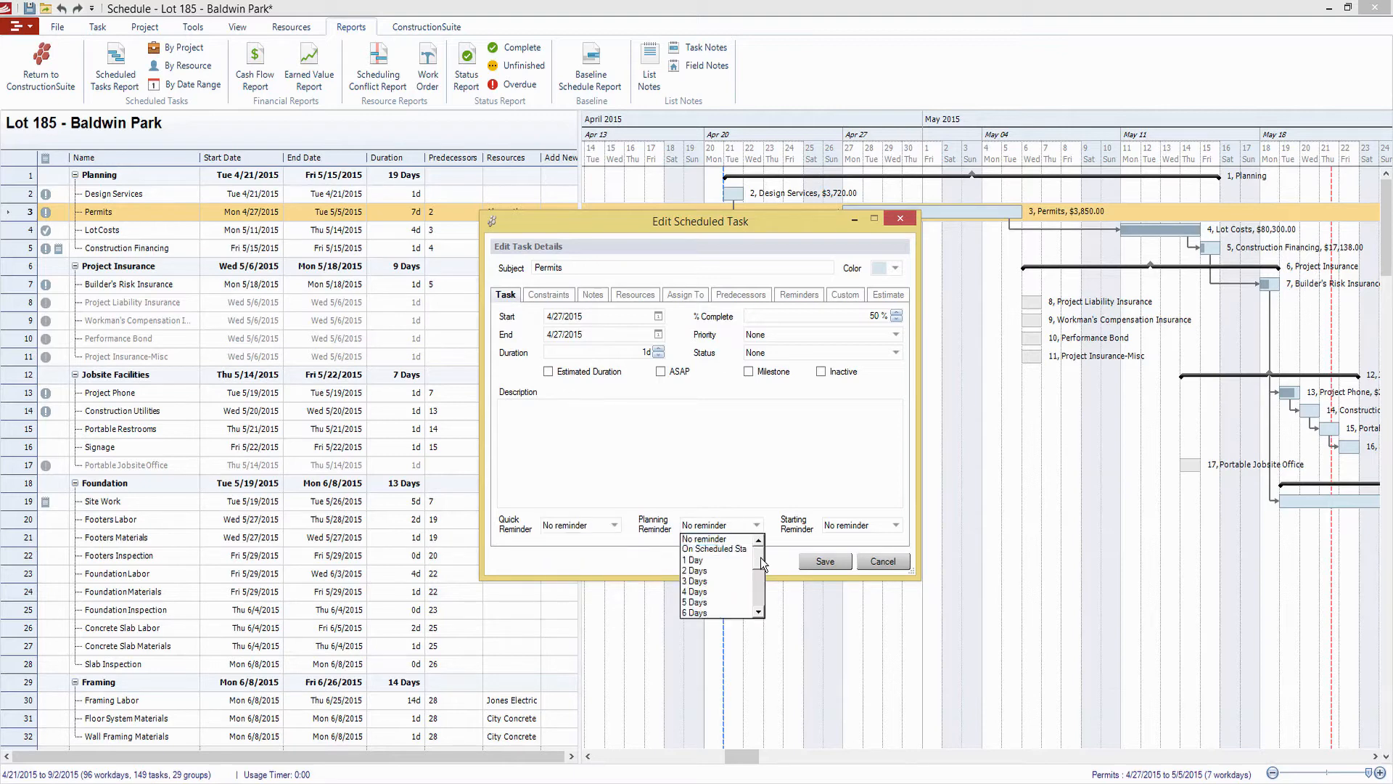
drag(762, 566, 763, 559)
click(855, 523)
click(853, 521)
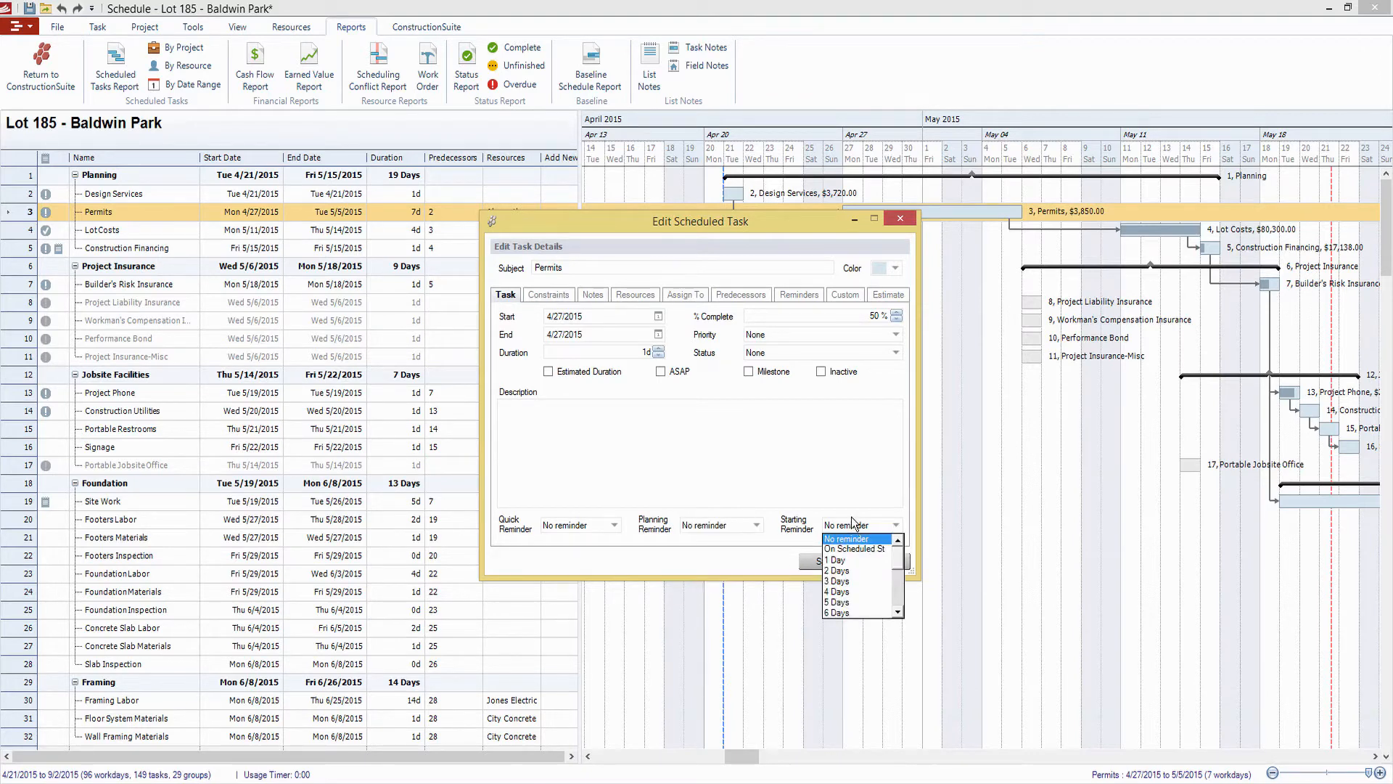
Add a starting reminder to the Permits task, sent 2 days prior at 8:00 AM
click(798, 296)
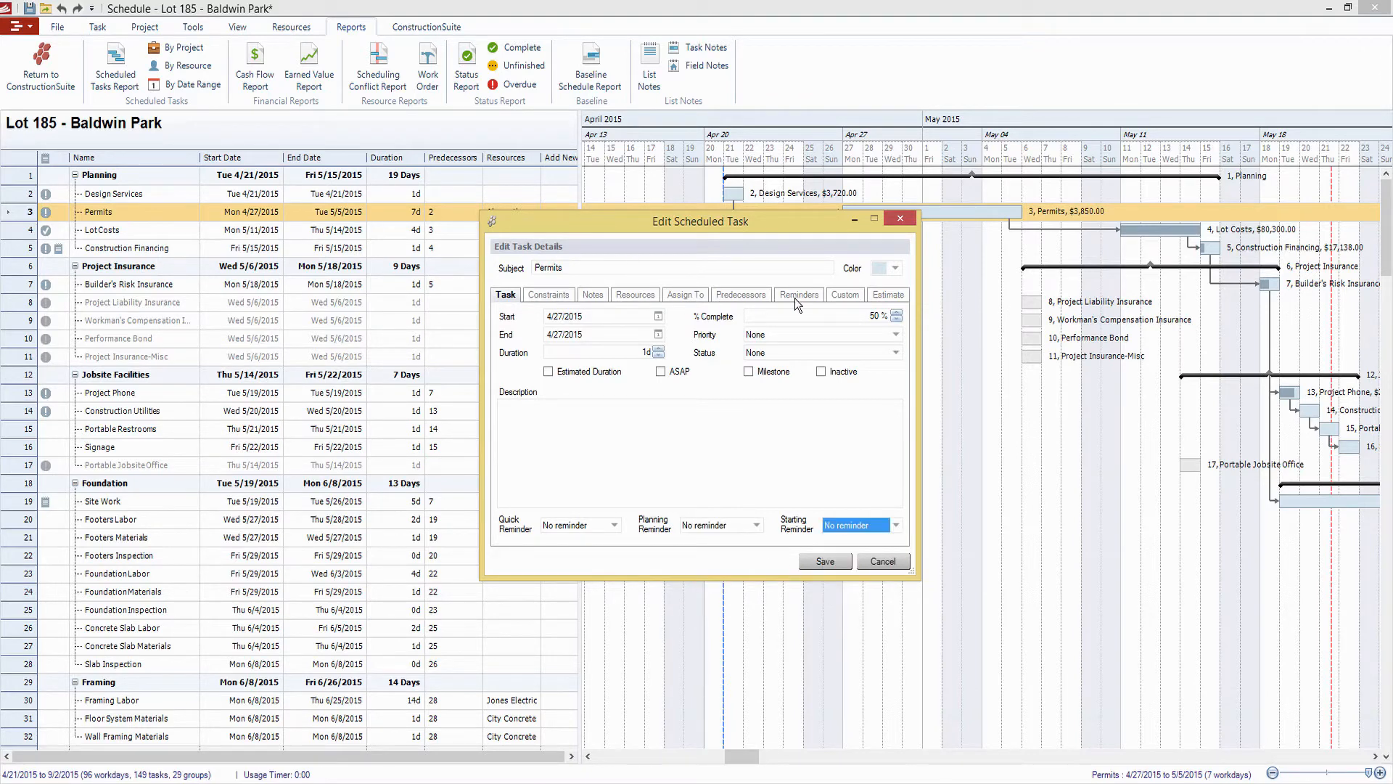
click(796, 297)
click(541, 357)
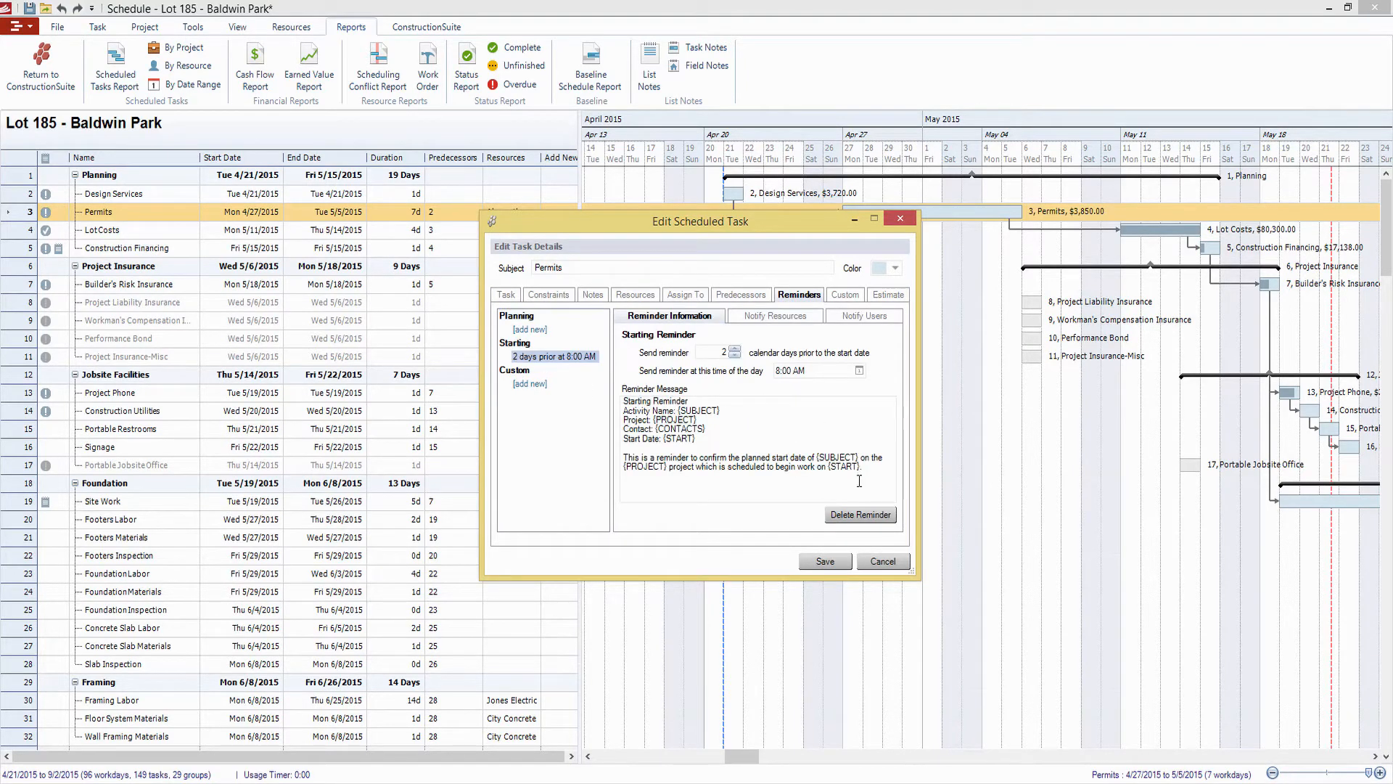
Review which resources the starting reminder can notify, and the estimate details of the Permits task
click(787, 317)
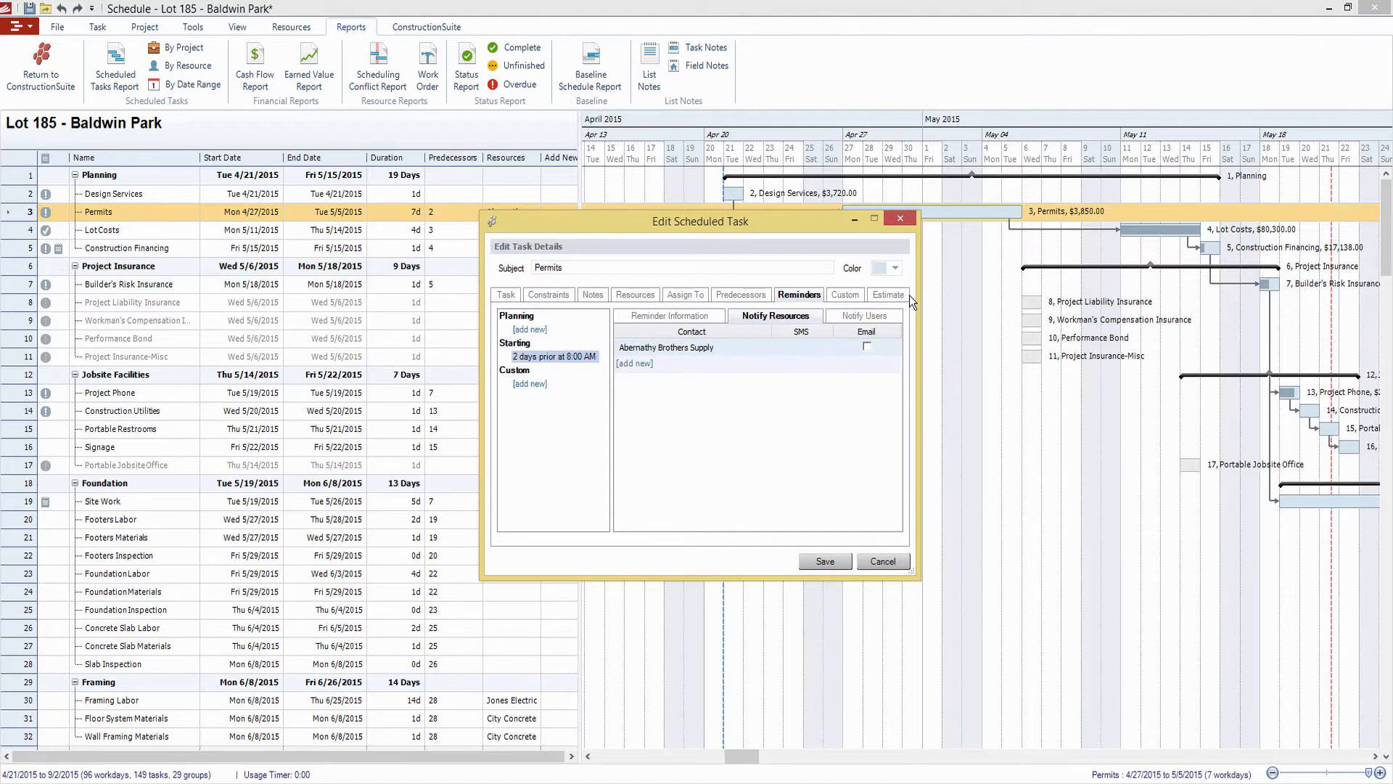
click(891, 296)
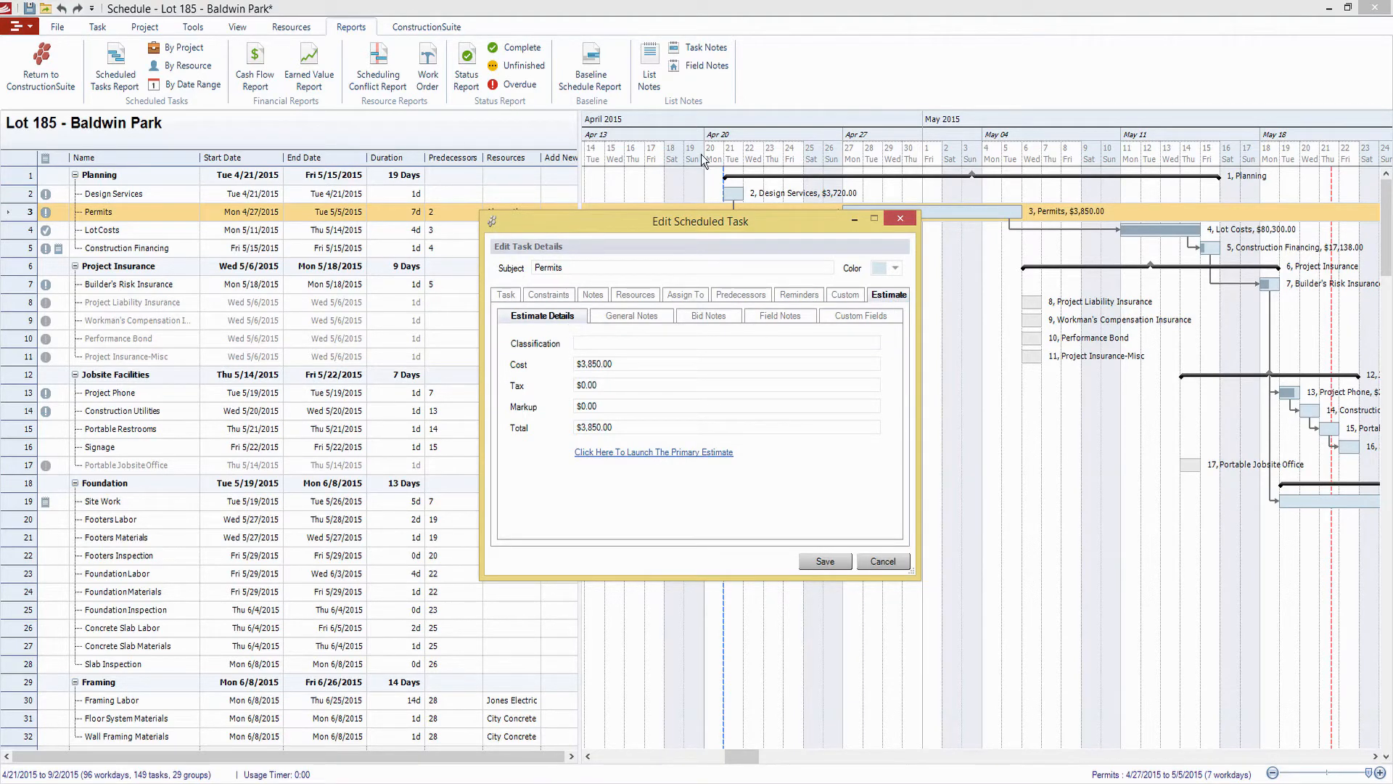
Close the task editor, reopen the Permits task to review its estimate details, and close it without changes
click(894, 219)
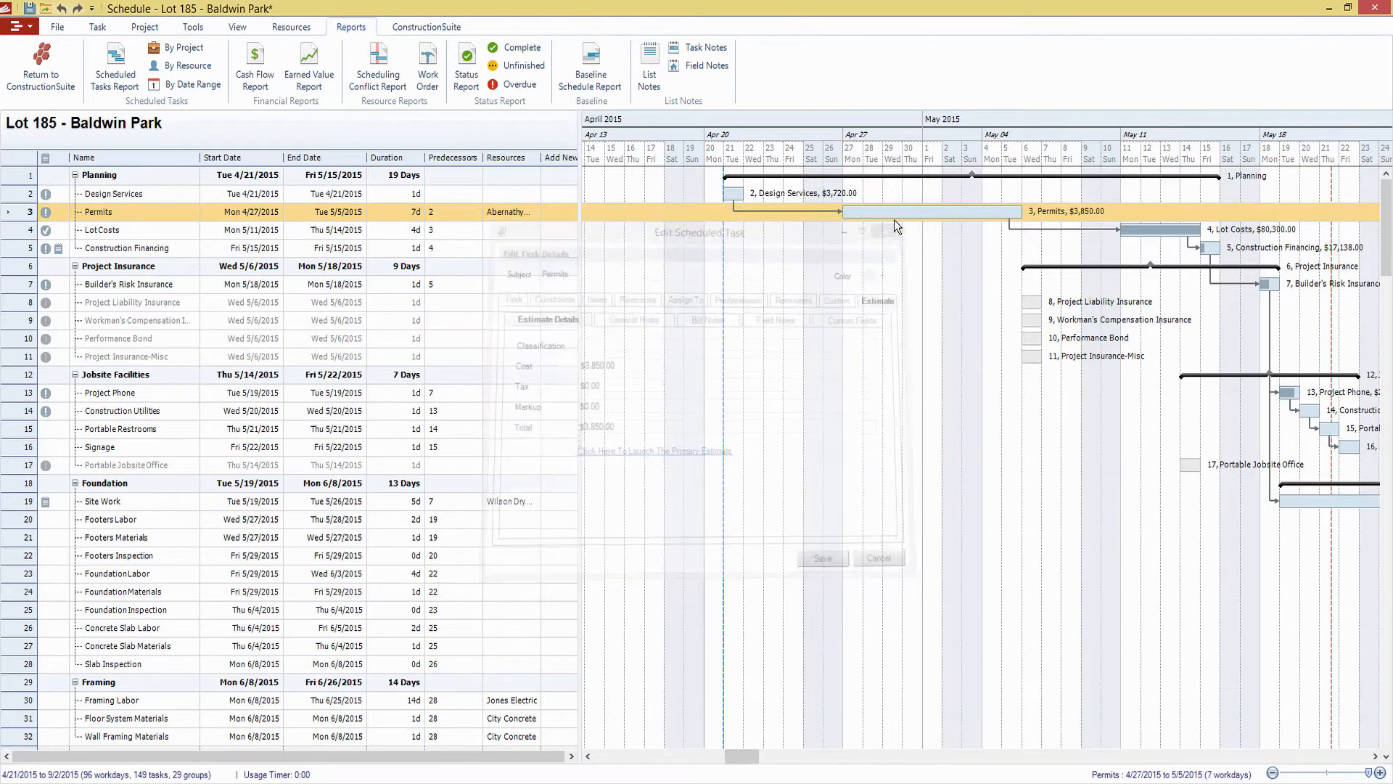
double_click(1011, 217)
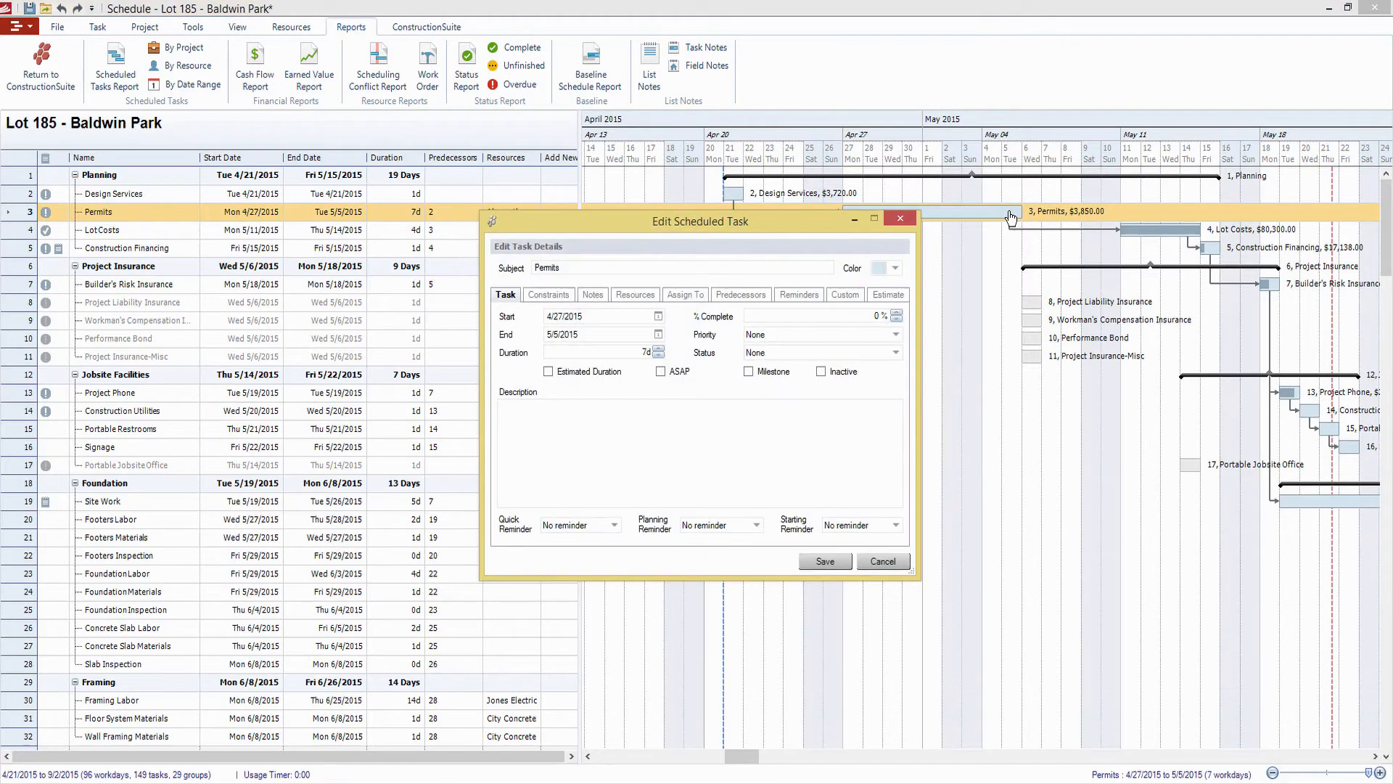
click(899, 294)
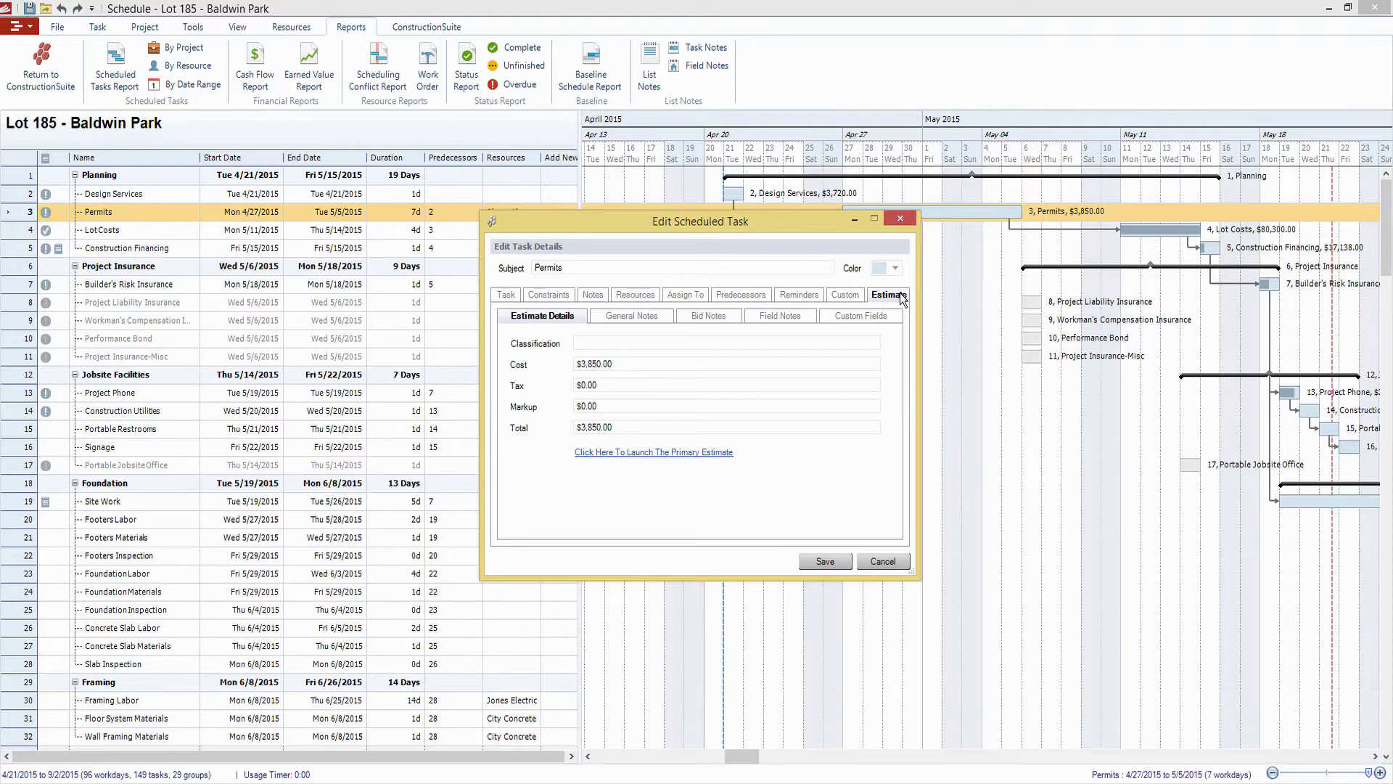
click(900, 219)
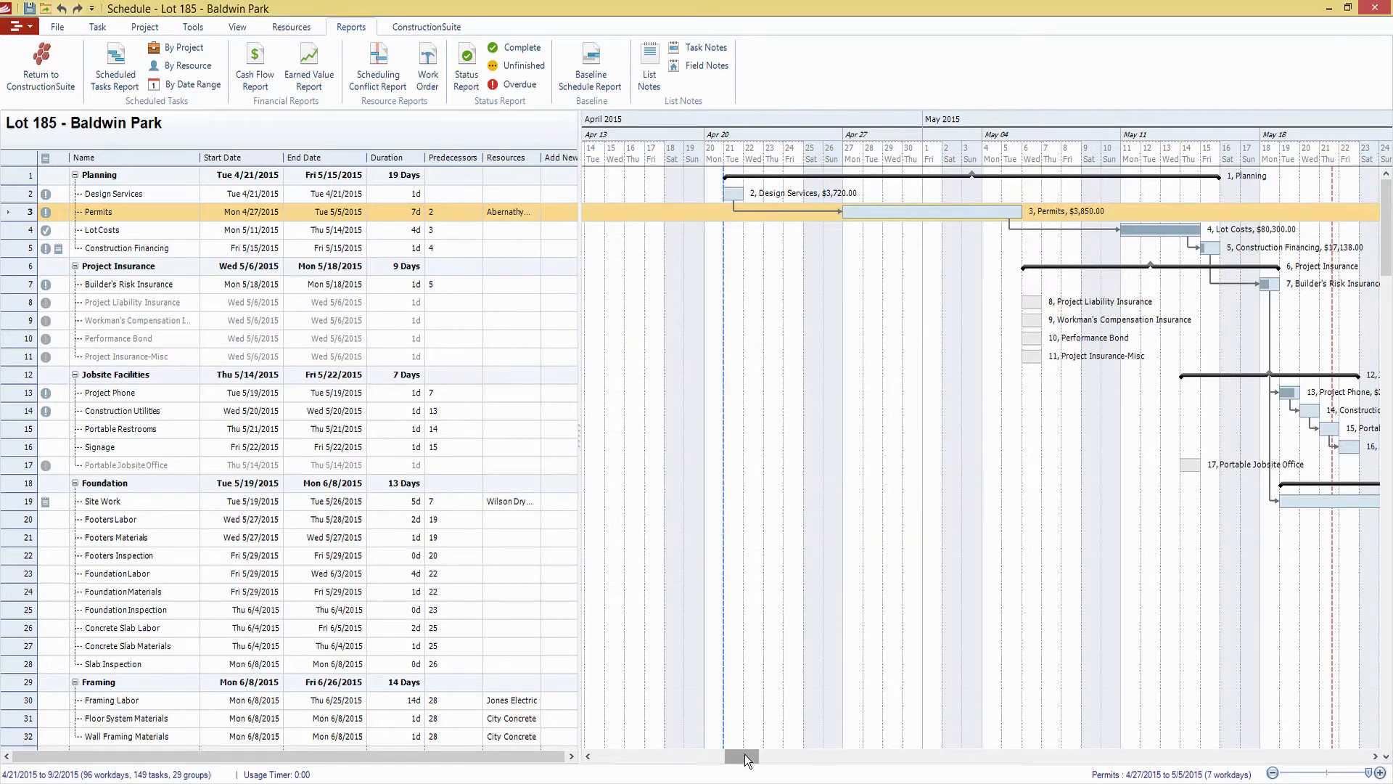
Extend the Permits bar in the Gantt chart to end on 5/8/2015 and shift its start to 4/28/2015
drag(744, 754, 764, 756)
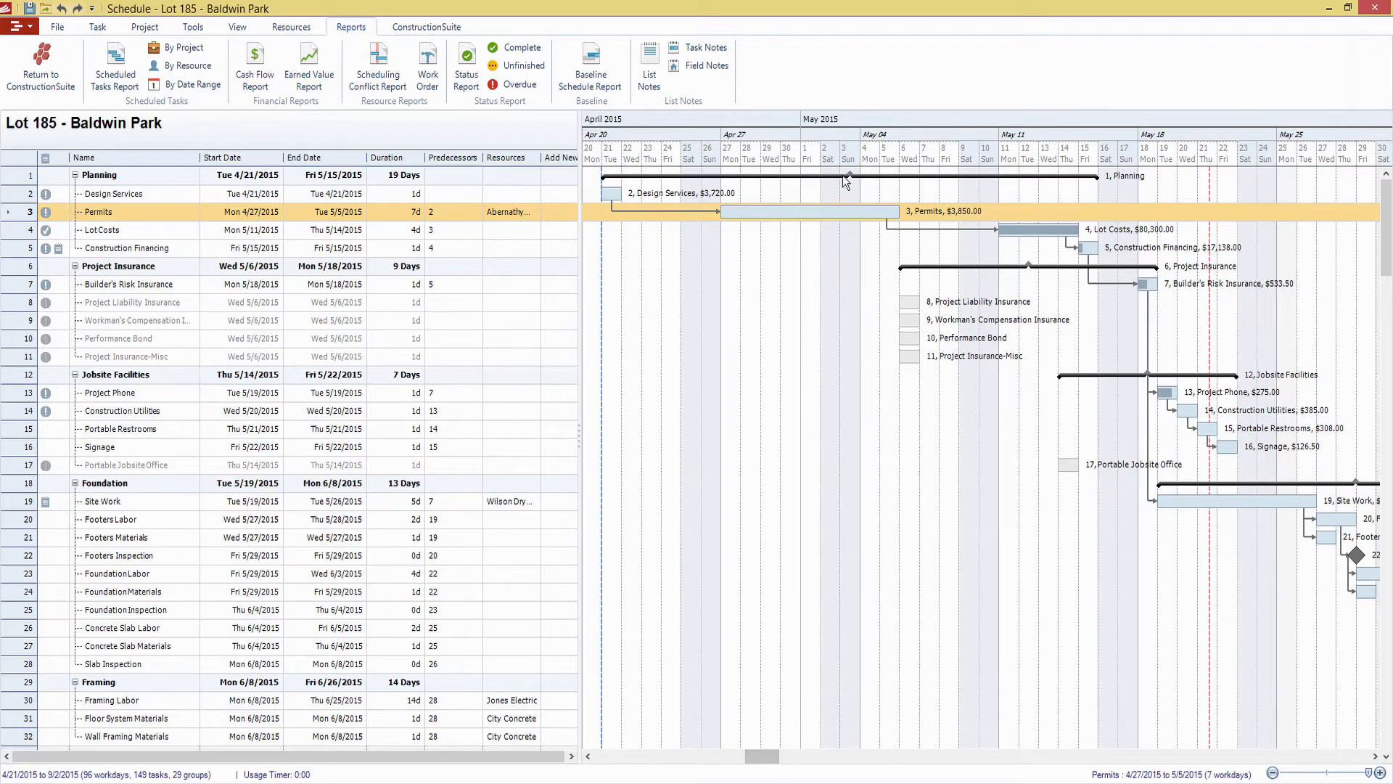
drag(899, 212, 962, 210)
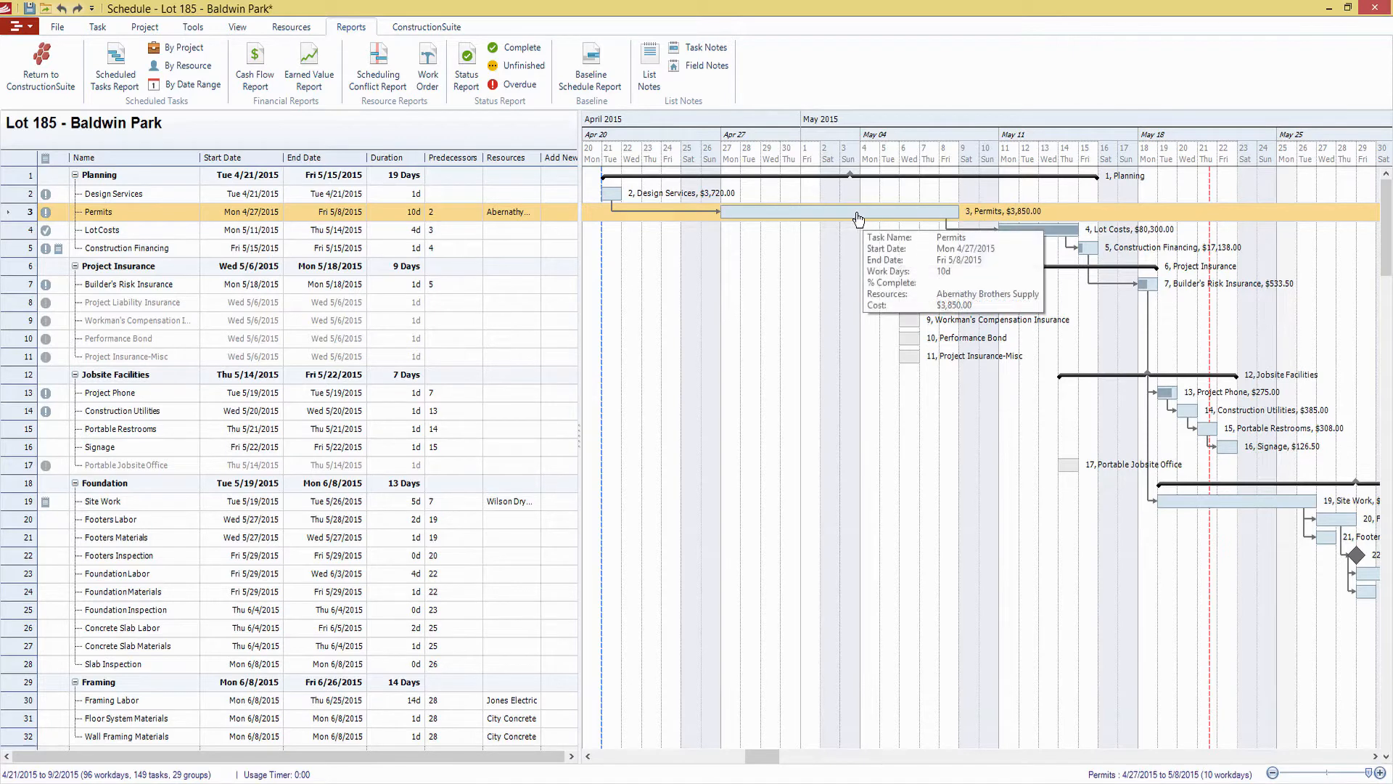
drag(720, 217, 746, 218)
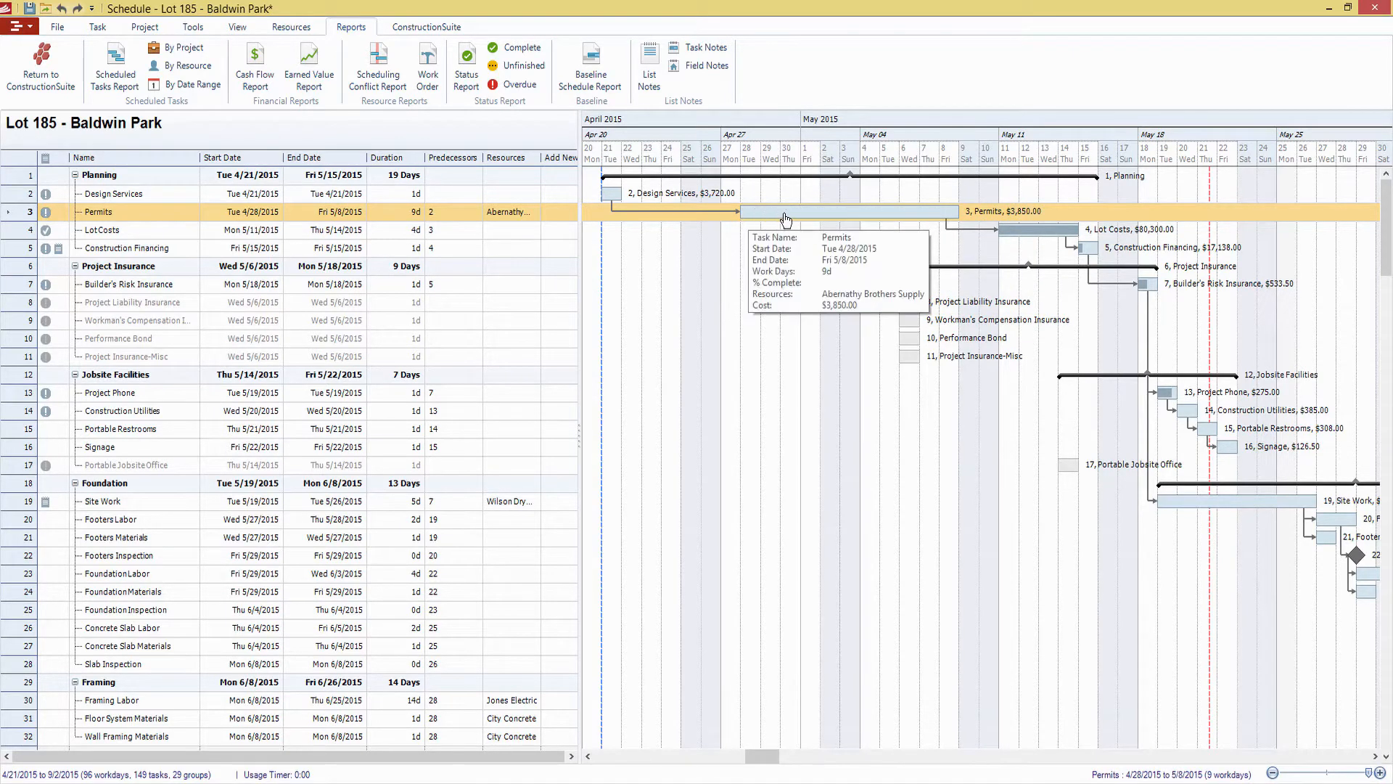
Adjust and move the Permits bar in the Gantt chart so it runs from 5/1/2015 to 5/14/2015, 10 days
mouse_move(815, 212)
mouse_down()
mouse_move(776, 214)
mouse_move(798, 214)
mouse_up()
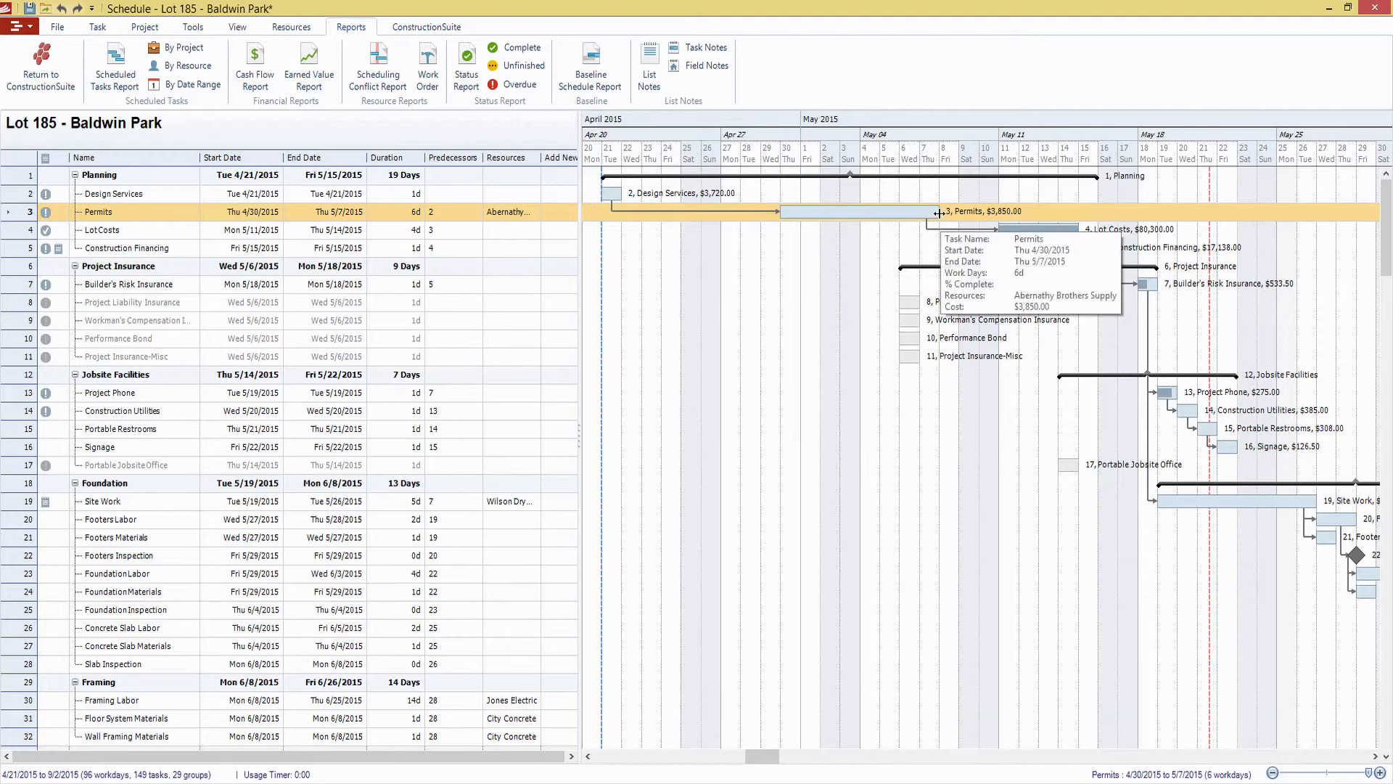
drag(937, 220, 973, 213)
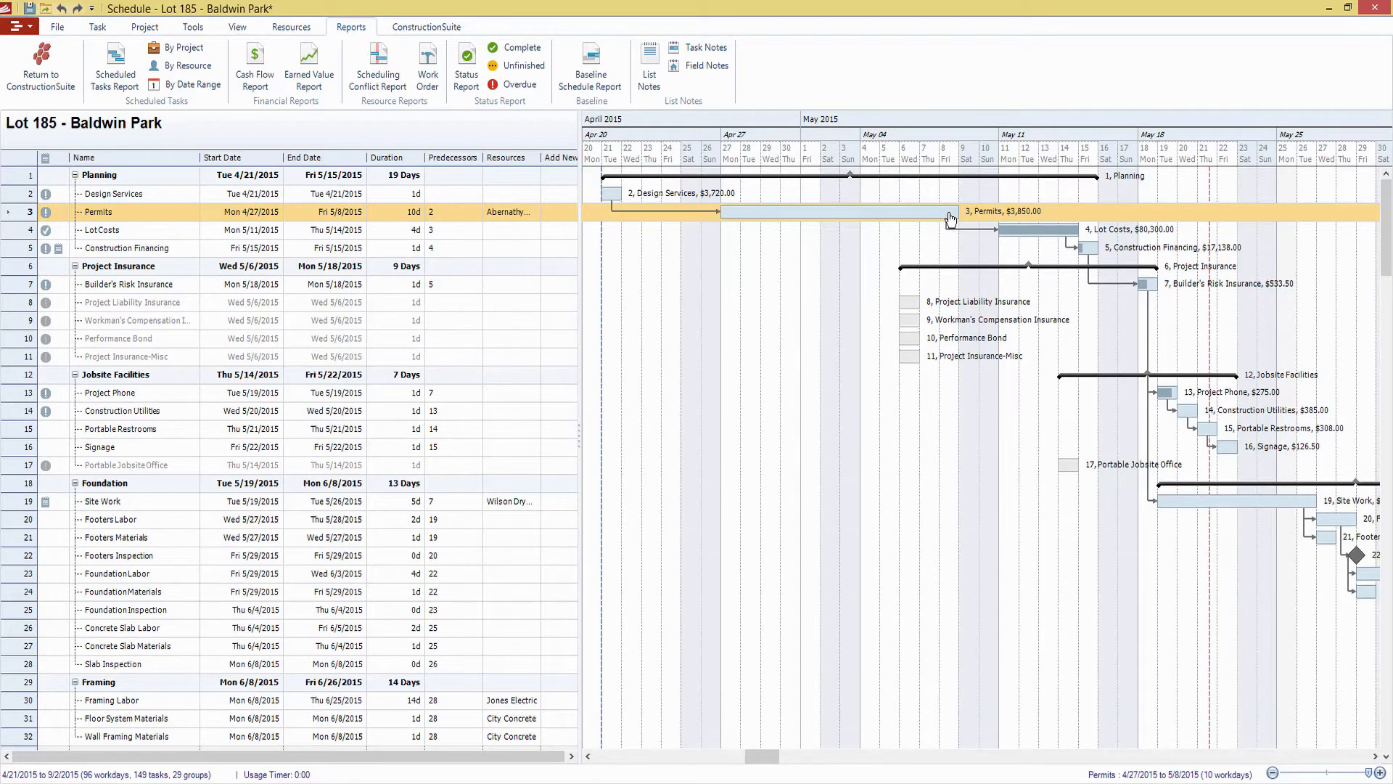
drag(991, 212, 1063, 213)
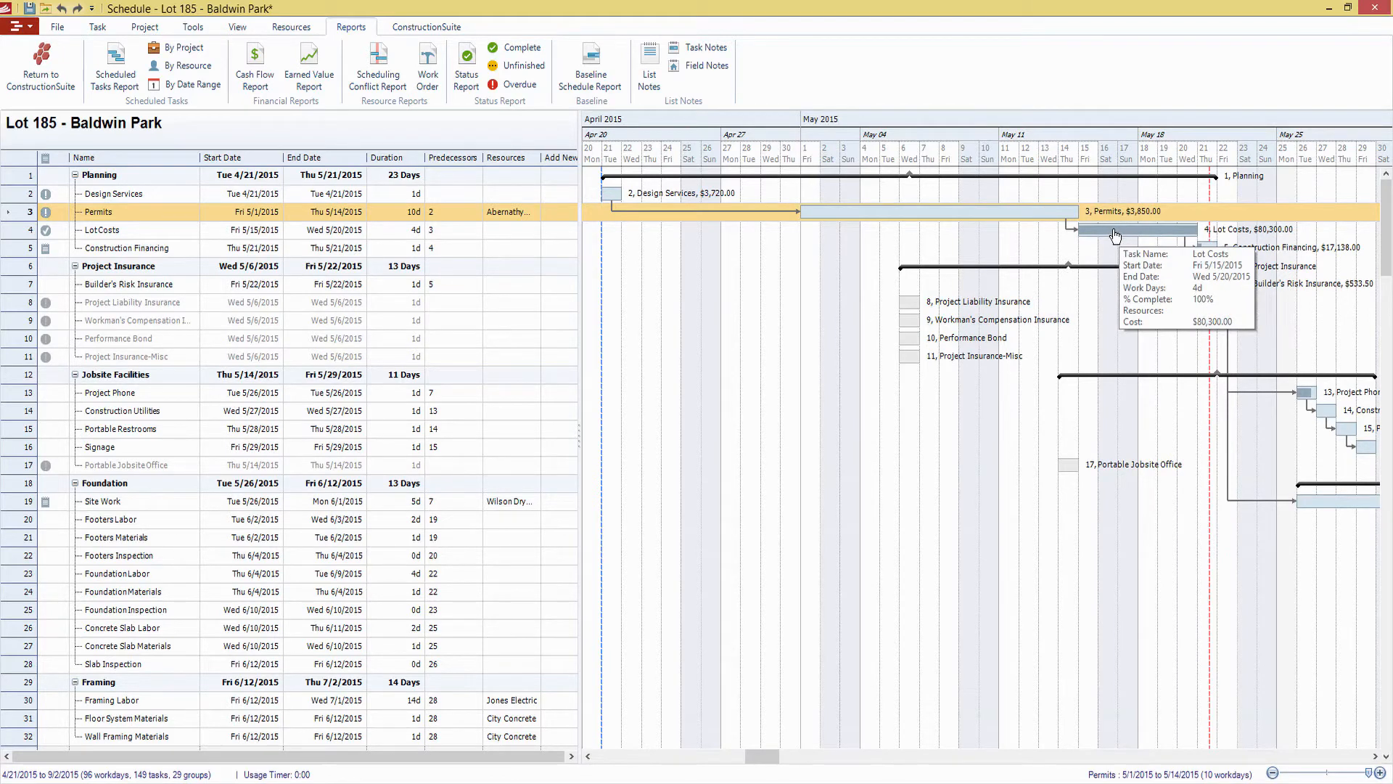
Try to move the Lot Costs task before Permits finishes, to start on Friday, May 8, 2015, and cancel the predecessor violation
drag(1118, 233, 1007, 233)
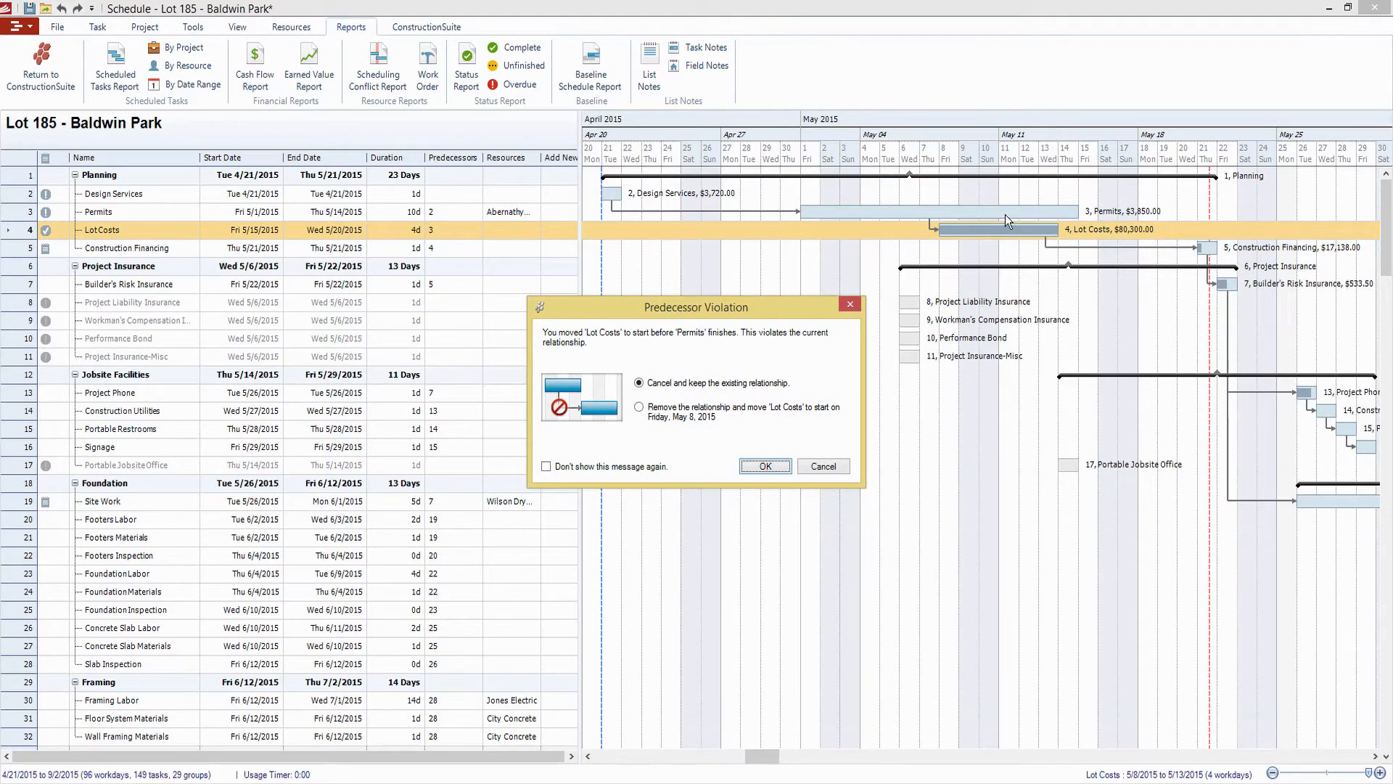
click(458, 216)
click(690, 412)
click(824, 466)
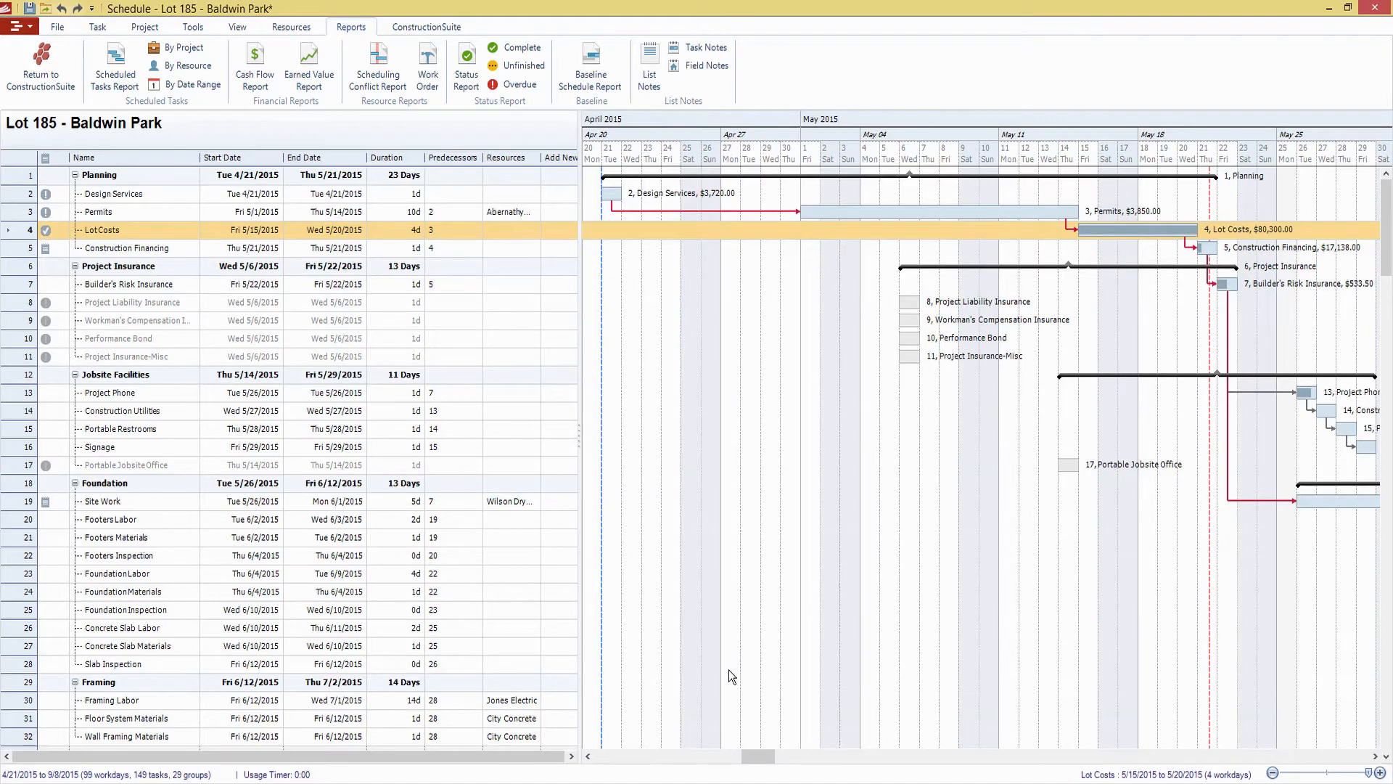
Examine the task chain across the Gantt chart from Jobsite Facilities and Foundation through to the August finishing tasks
drag(769, 759, 853, 760)
scroll(821, 533, down, 3)
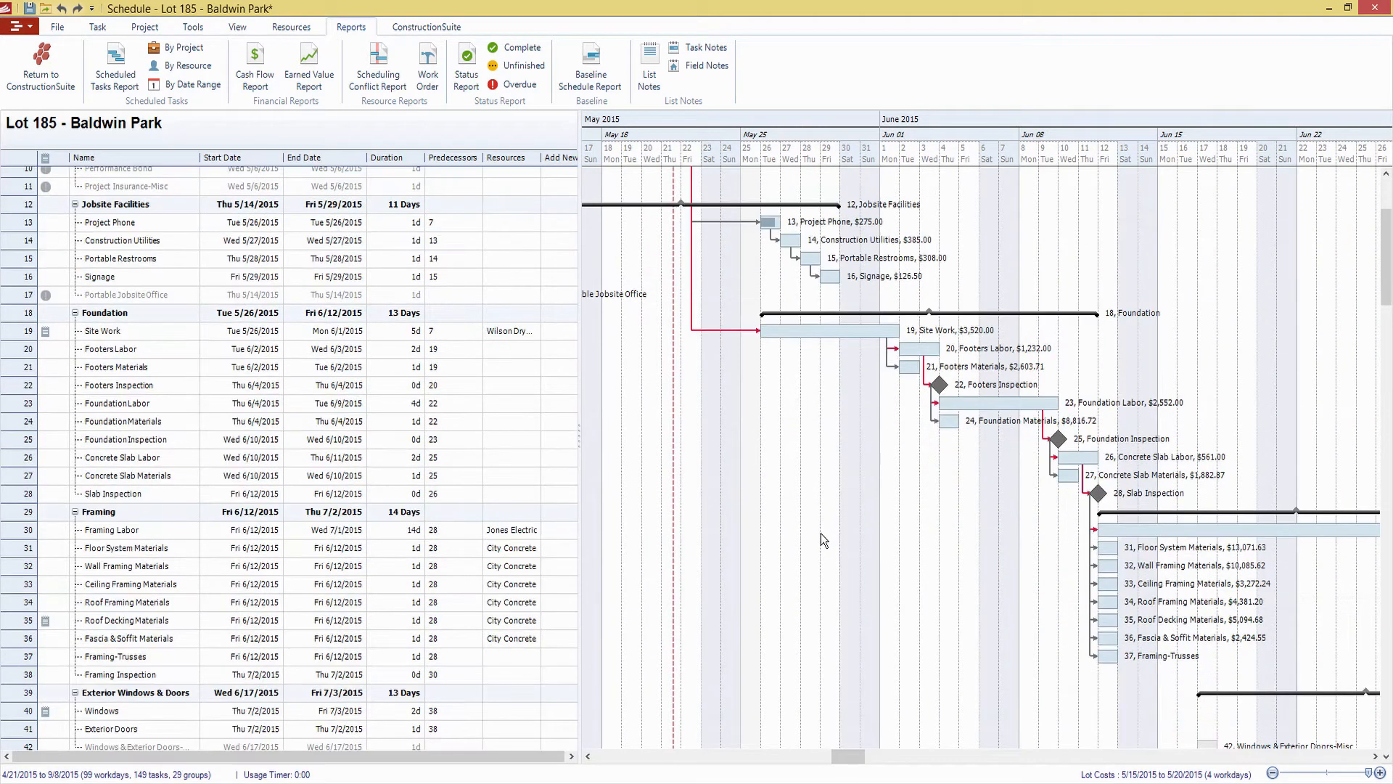
drag(861, 756, 942, 756)
scroll(954, 665, down, 5)
scroll(943, 465, down, 9)
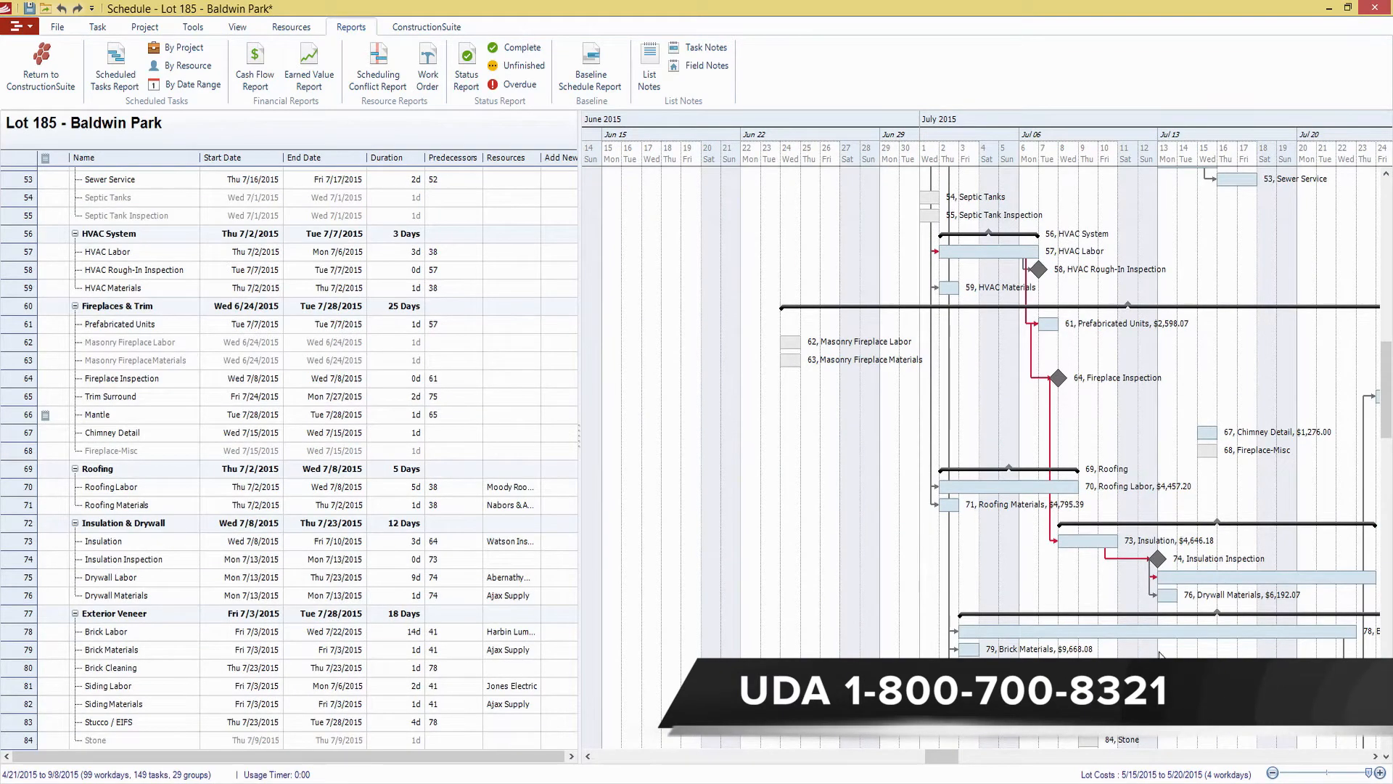
drag(951, 756, 1070, 759)
scroll(985, 744, down, 5)
scroll(1008, 648, down, 6)
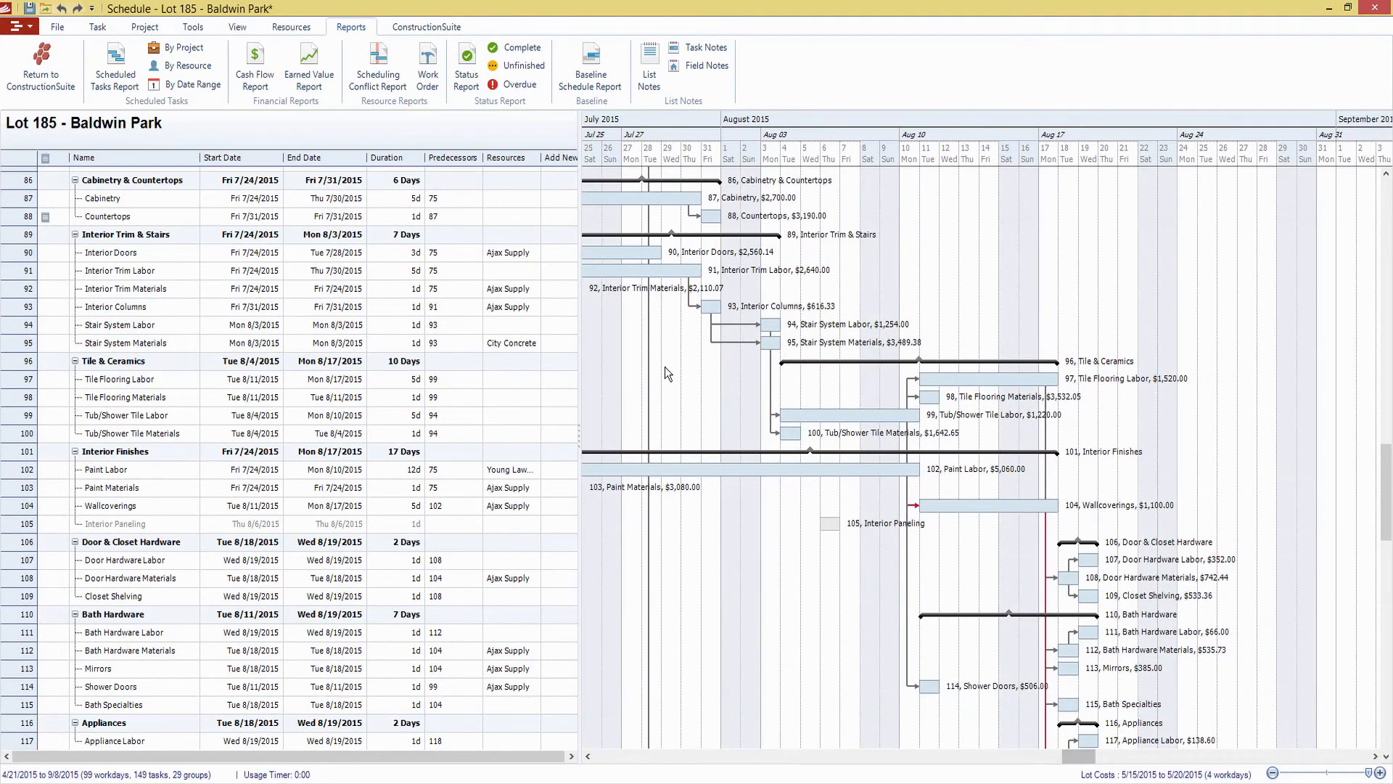
Filter the schedule to show only the critical path
click(212, 30)
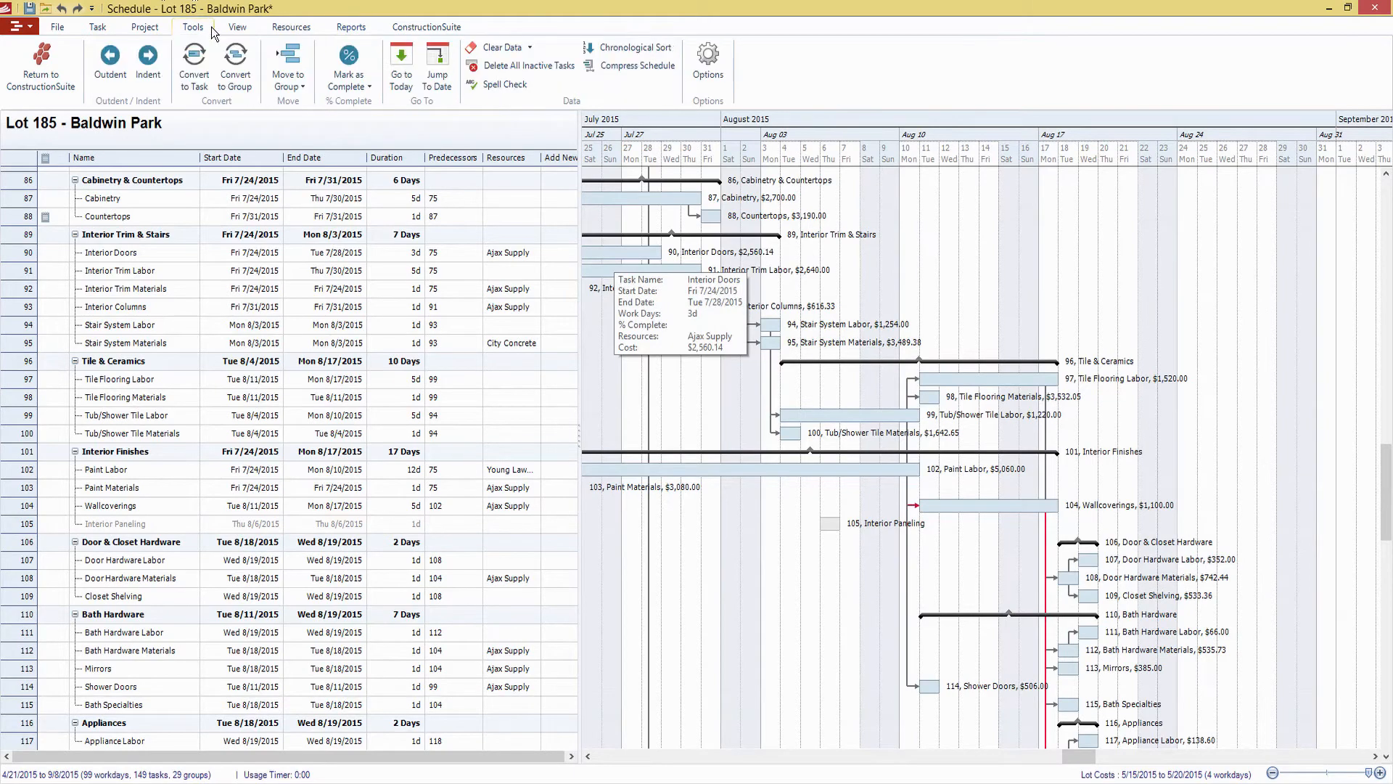
click(236, 31)
click(303, 31)
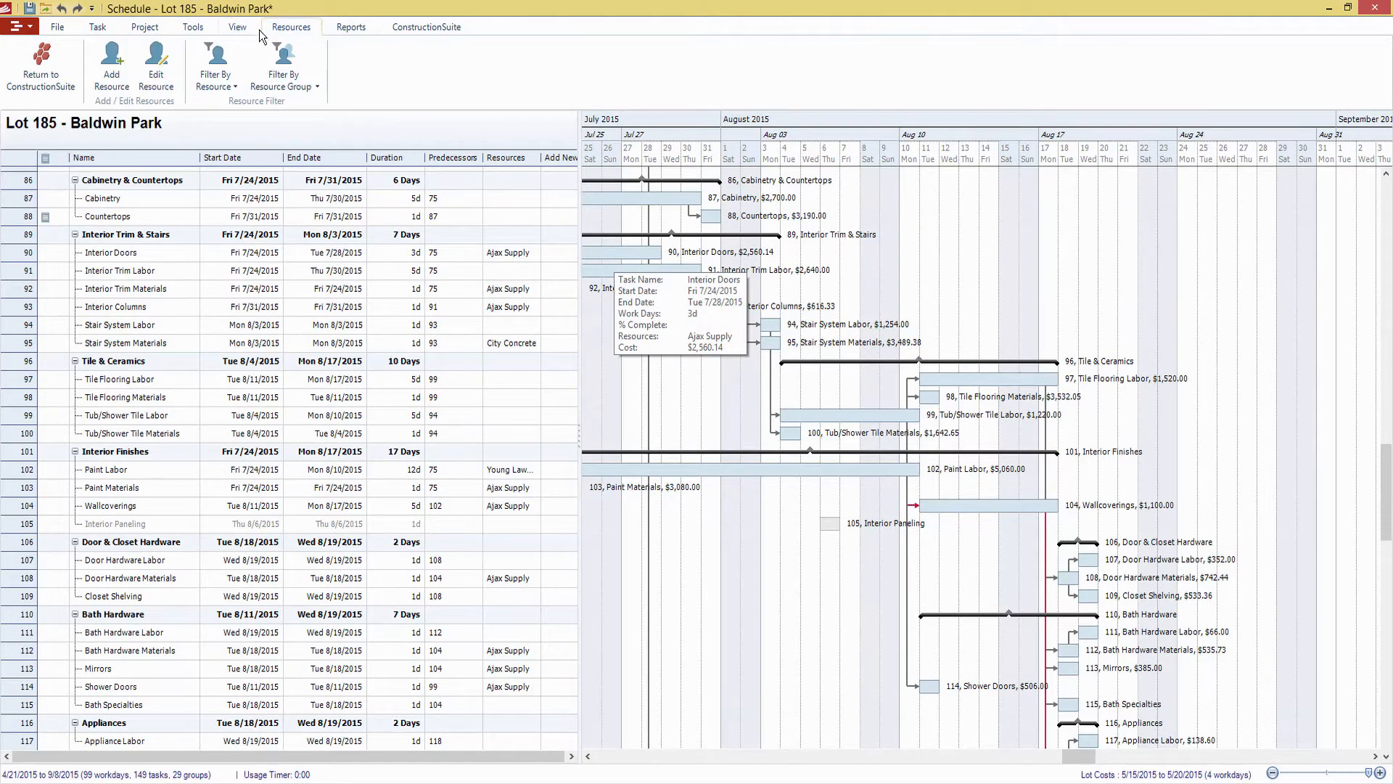
click(238, 27)
click(433, 91)
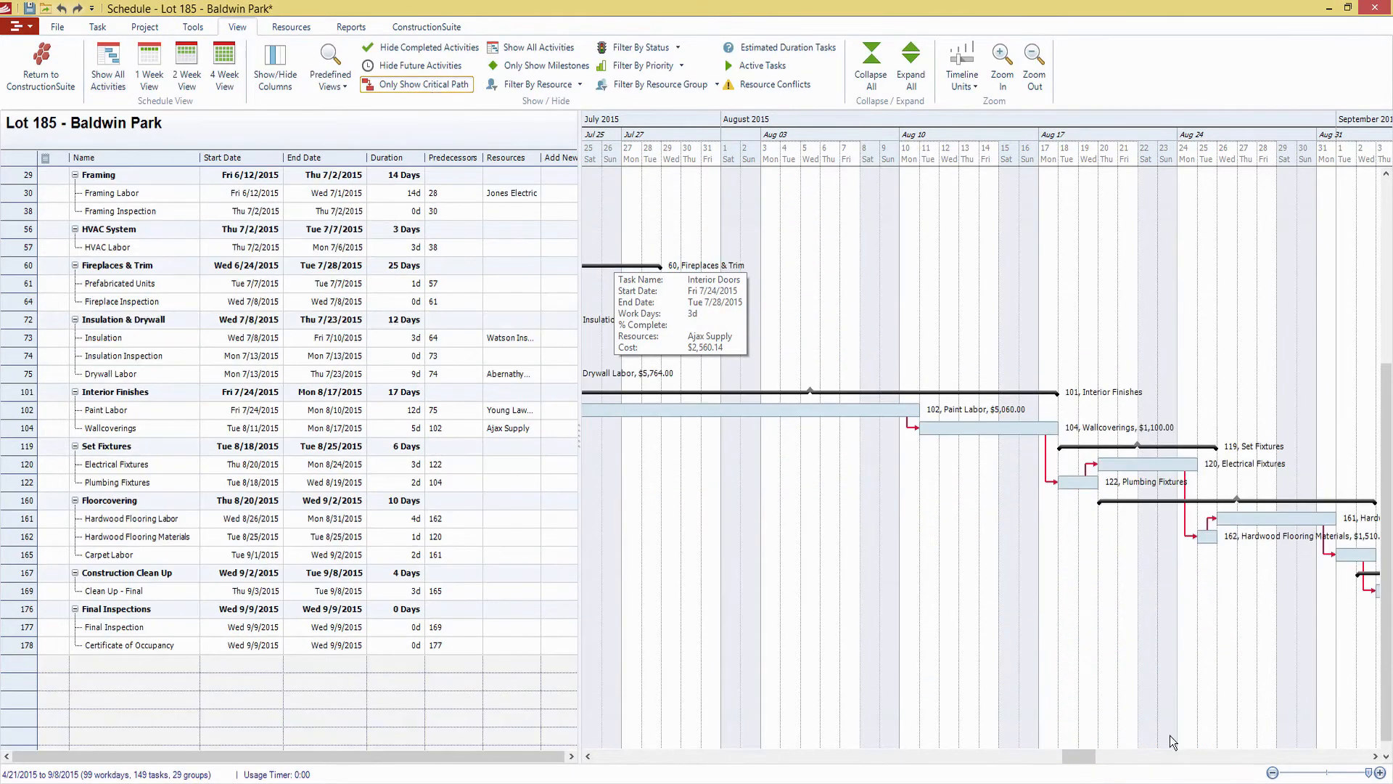
Examine the critical path through Certificate of Occupancy on a zoomed-out timeline, narrow the task table, and enlarge the timeline scale again
click(1273, 773)
click(1272, 772)
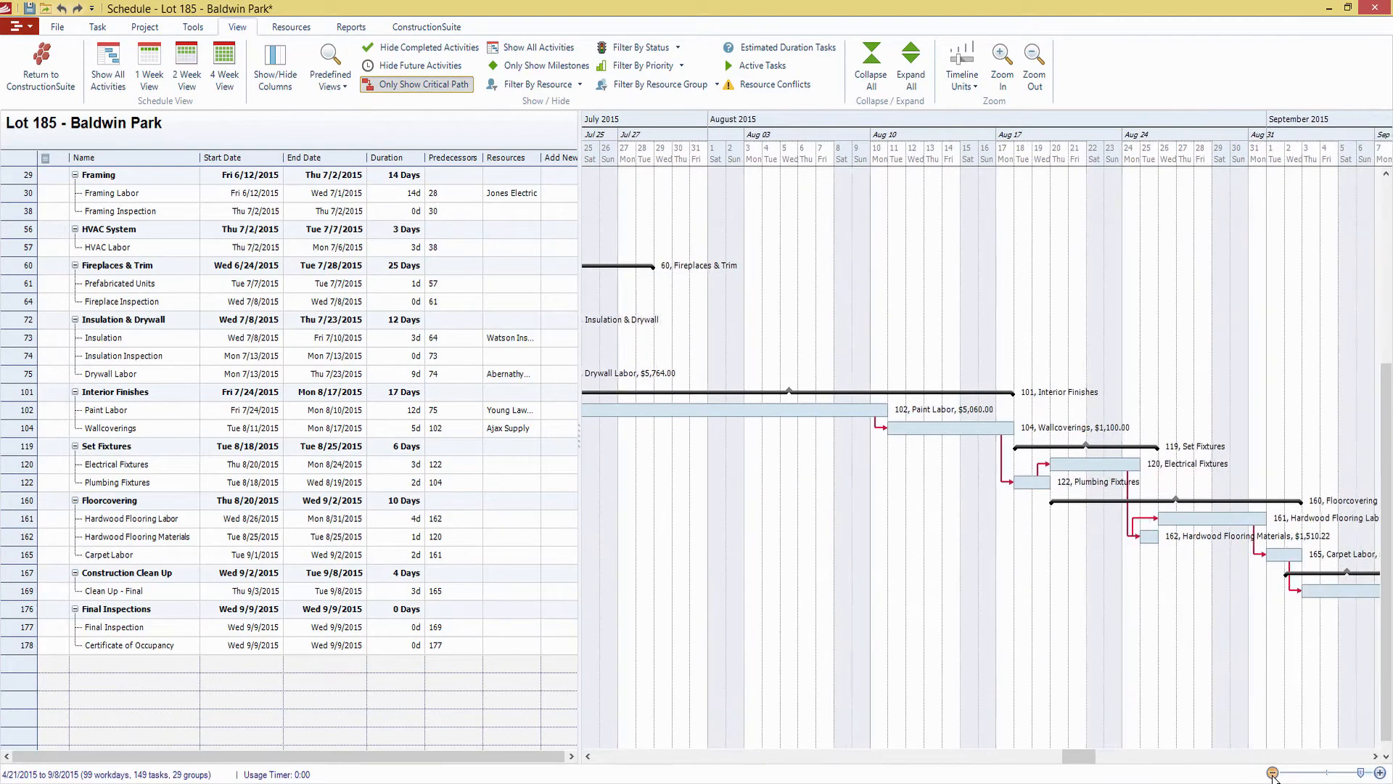
click(1273, 772)
click(1272, 772)
click(1273, 772)
click(1273, 772)
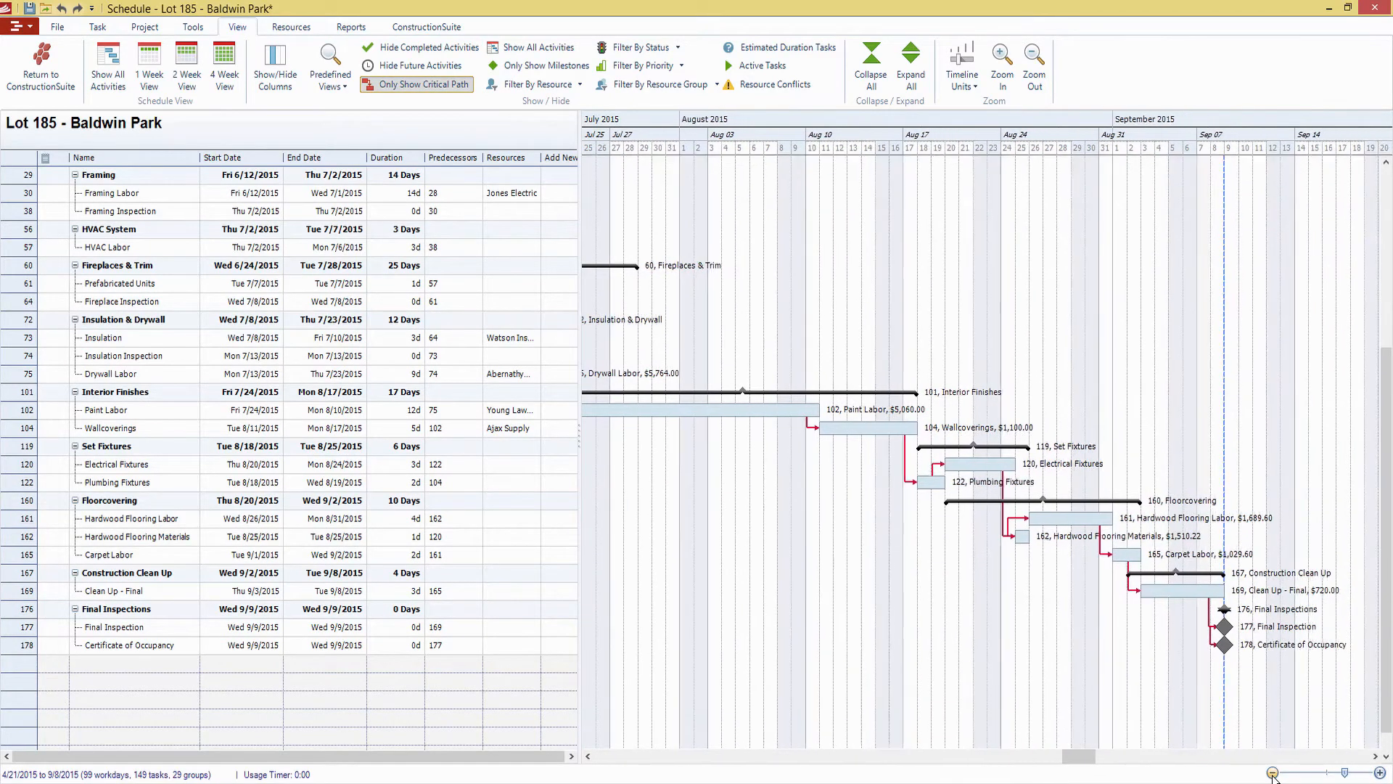
mouse_move(1079, 755)
mouse_down()
mouse_move(751, 760)
mouse_move(1097, 759)
mouse_up()
scroll(924, 644, up, 5)
click(917, 635)
scroll(1064, 702, down, 5)
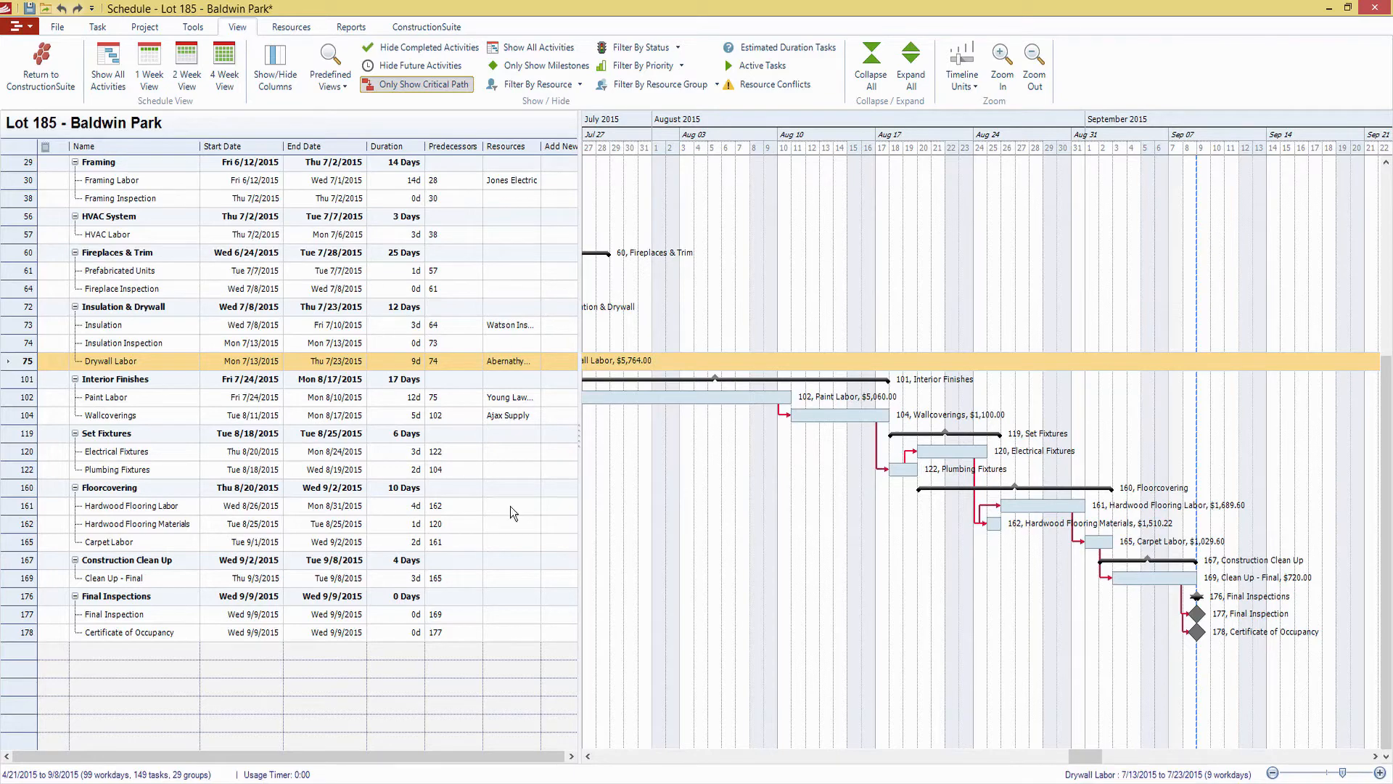
drag(579, 419, 550, 417)
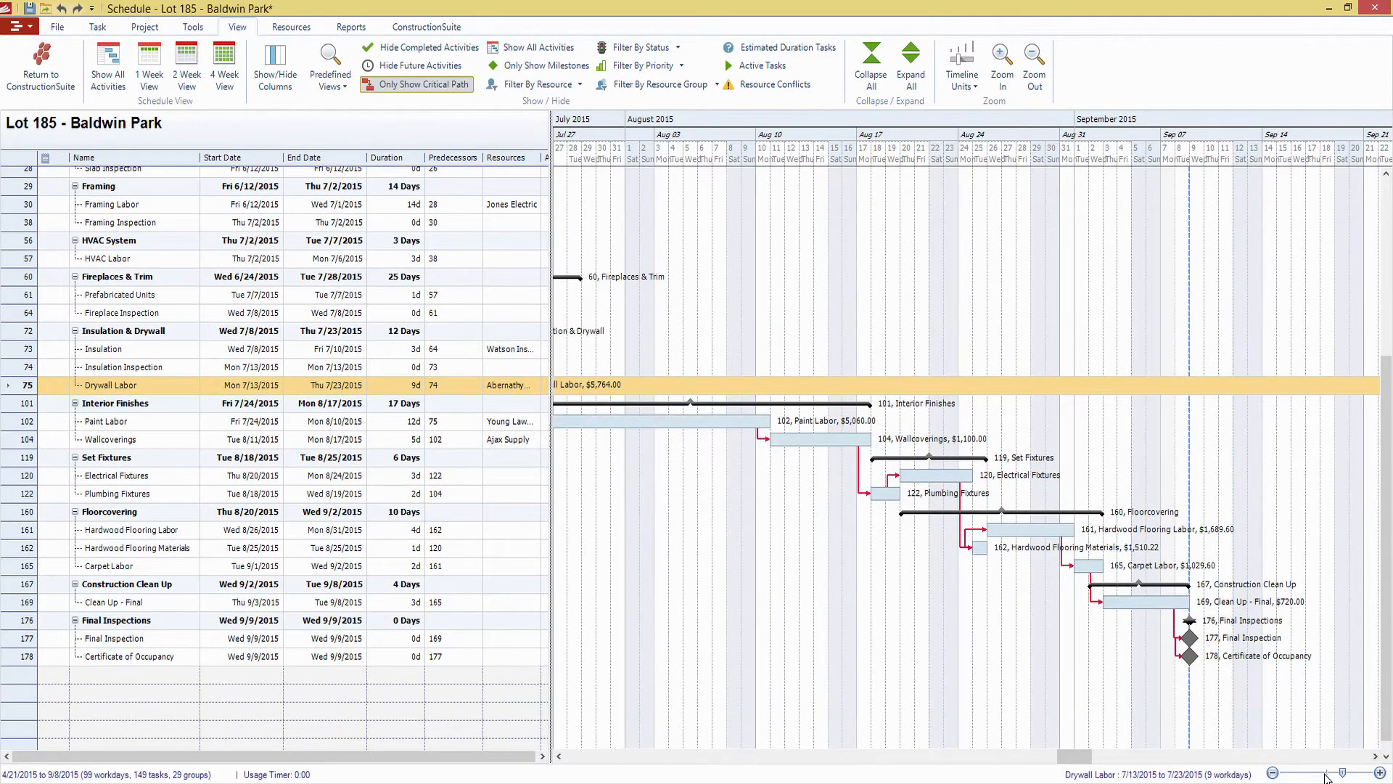
click(1367, 773)
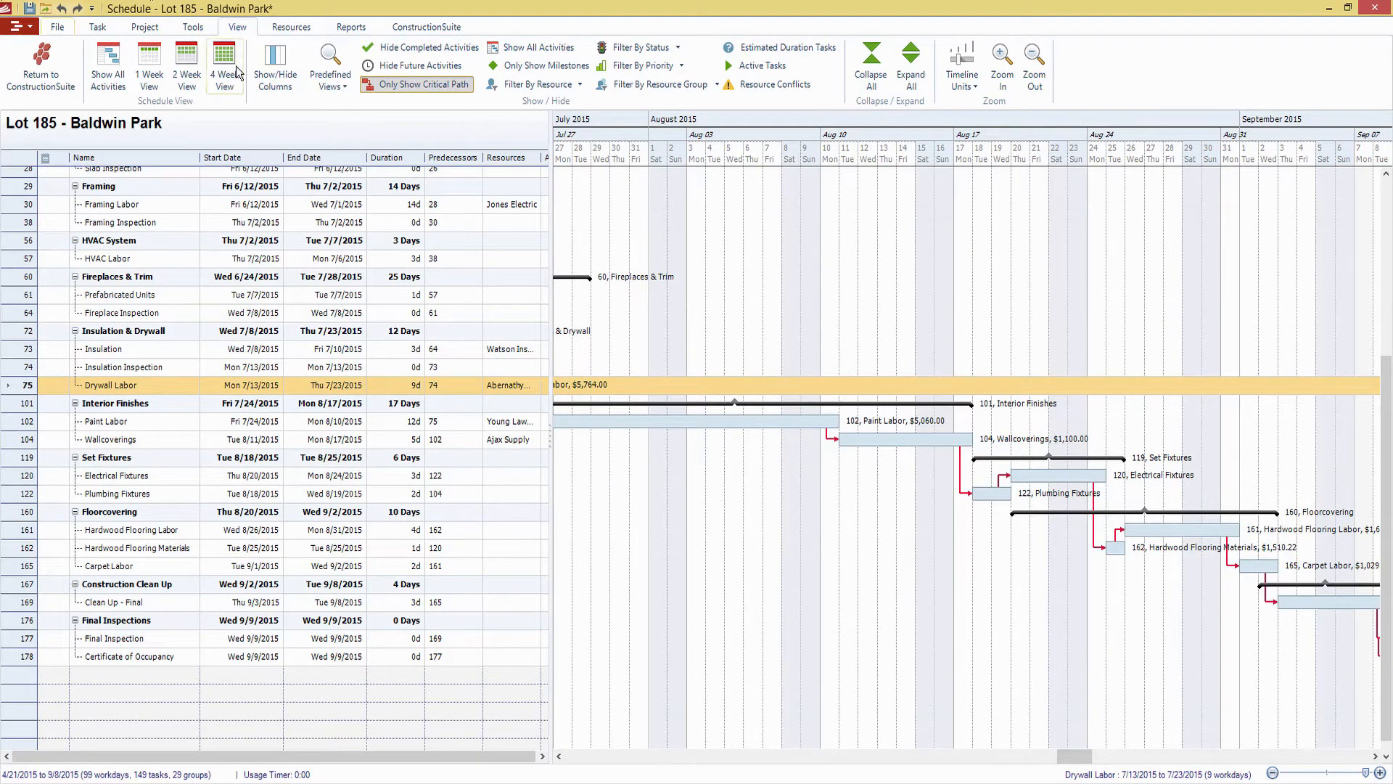
Compare the Standard and Task Info Only predefined views, examining the critical tasks' description, notes, priority, status and slack time columns
click(331, 79)
click(340, 106)
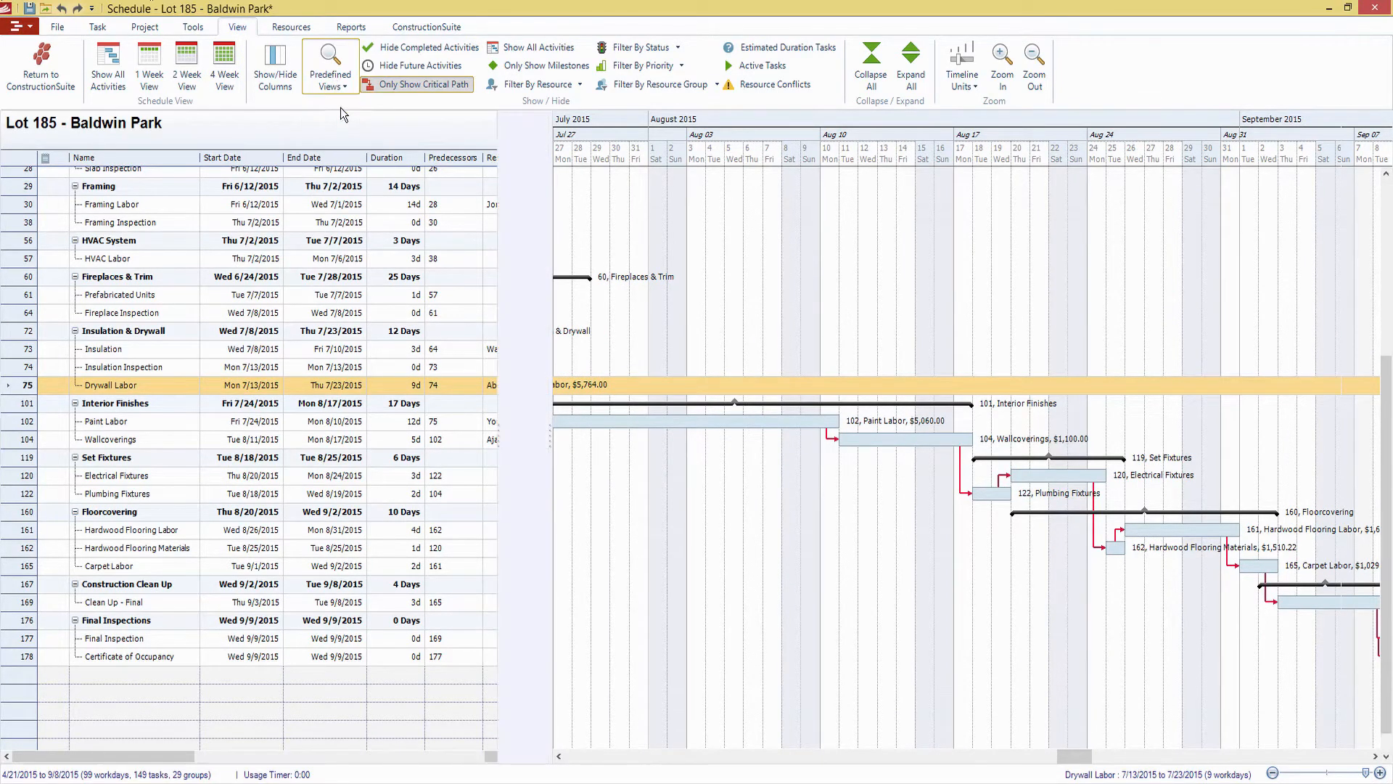
click(328, 76)
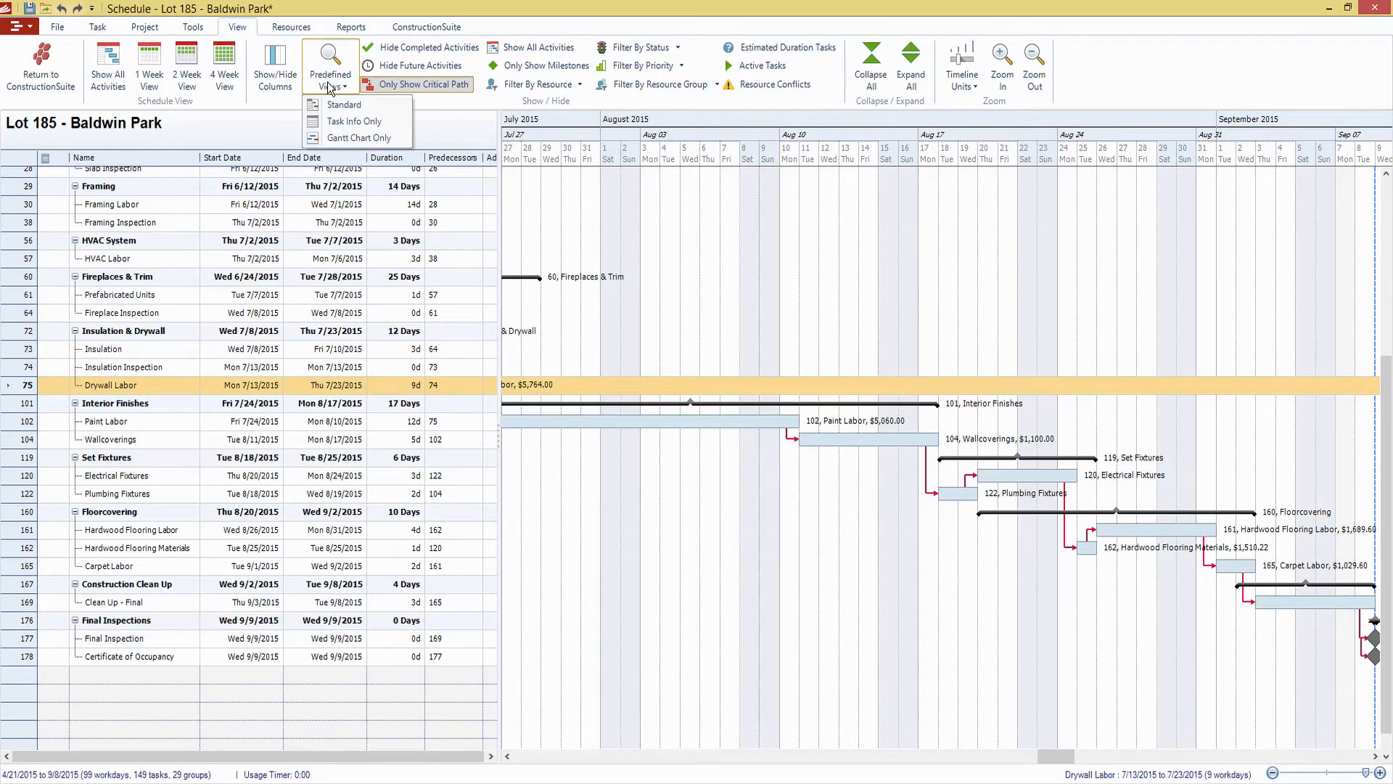
click(337, 122)
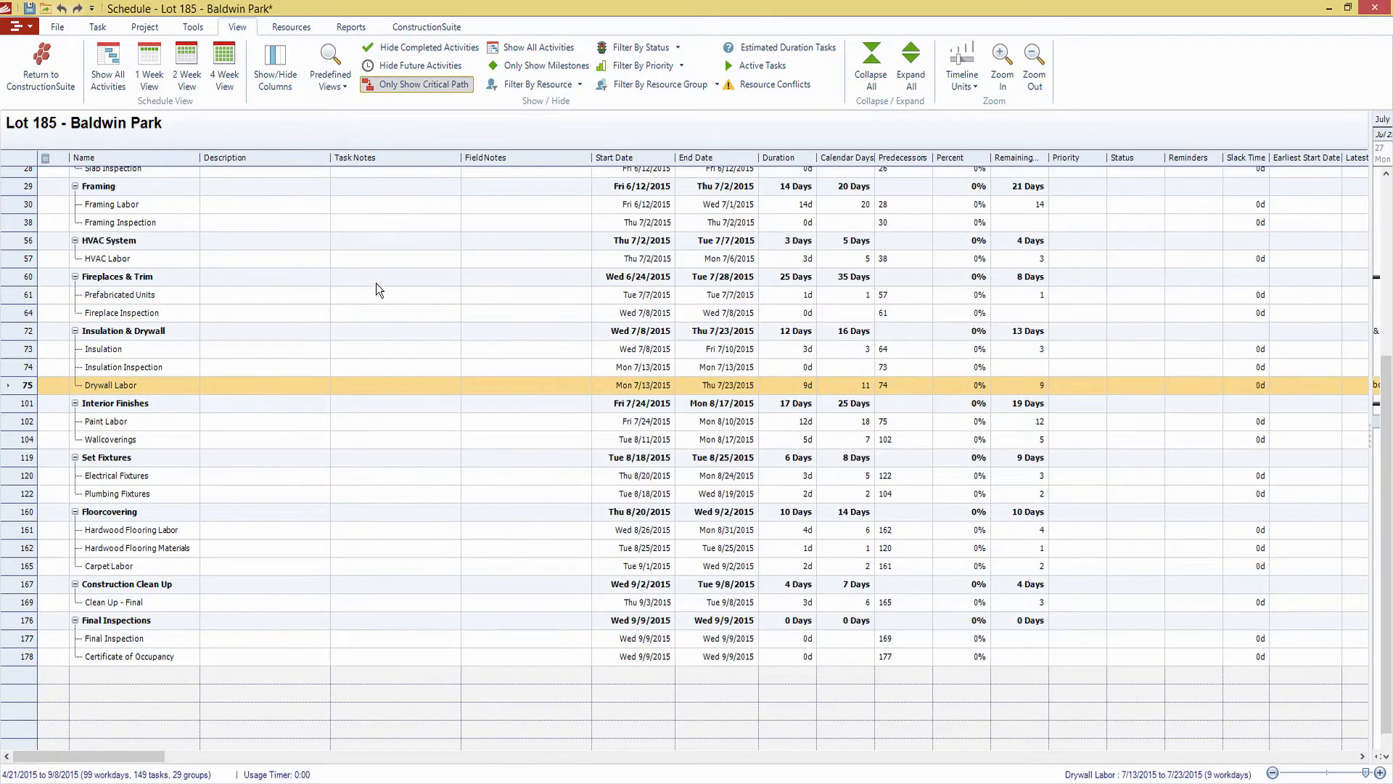
click(316, 318)
scroll(314, 310, up, 5)
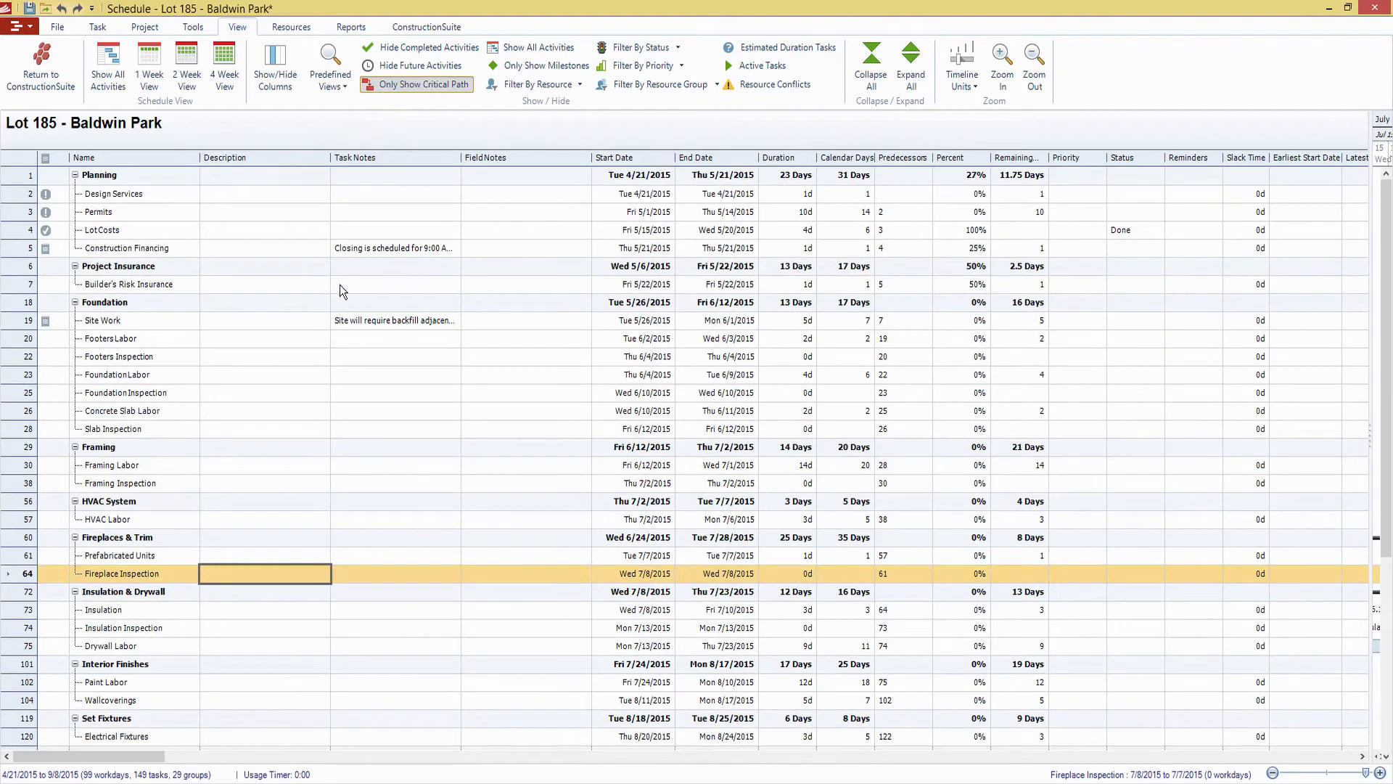
click(351, 90)
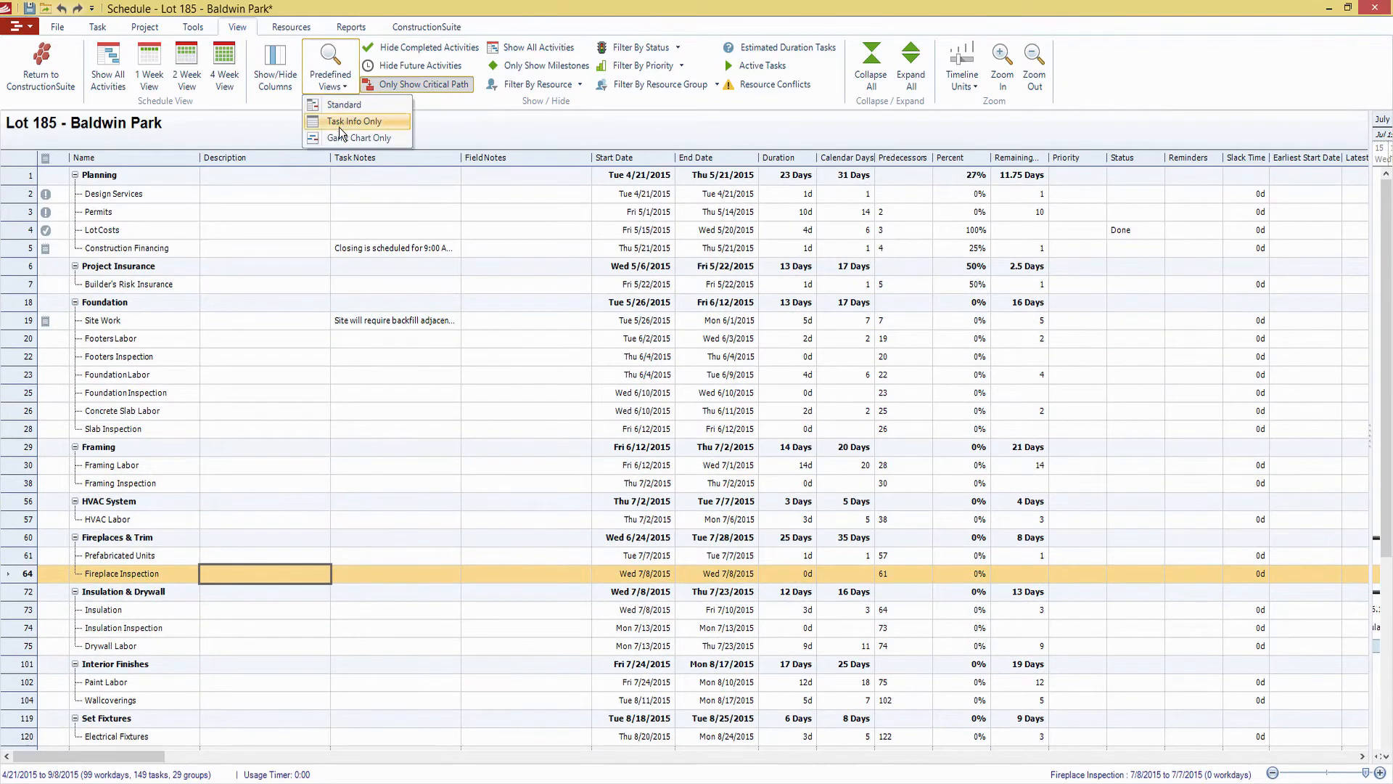
click(286, 194)
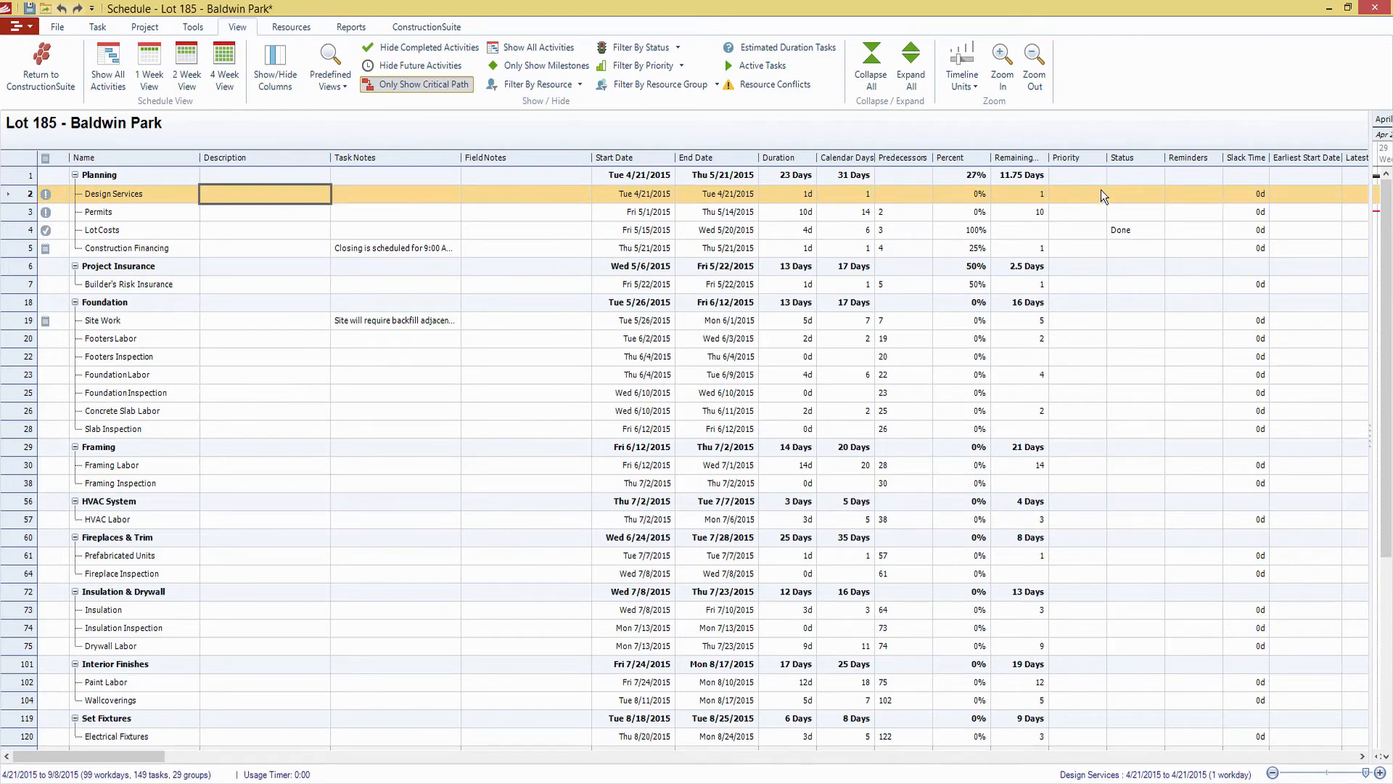
click(1120, 215)
click(1243, 193)
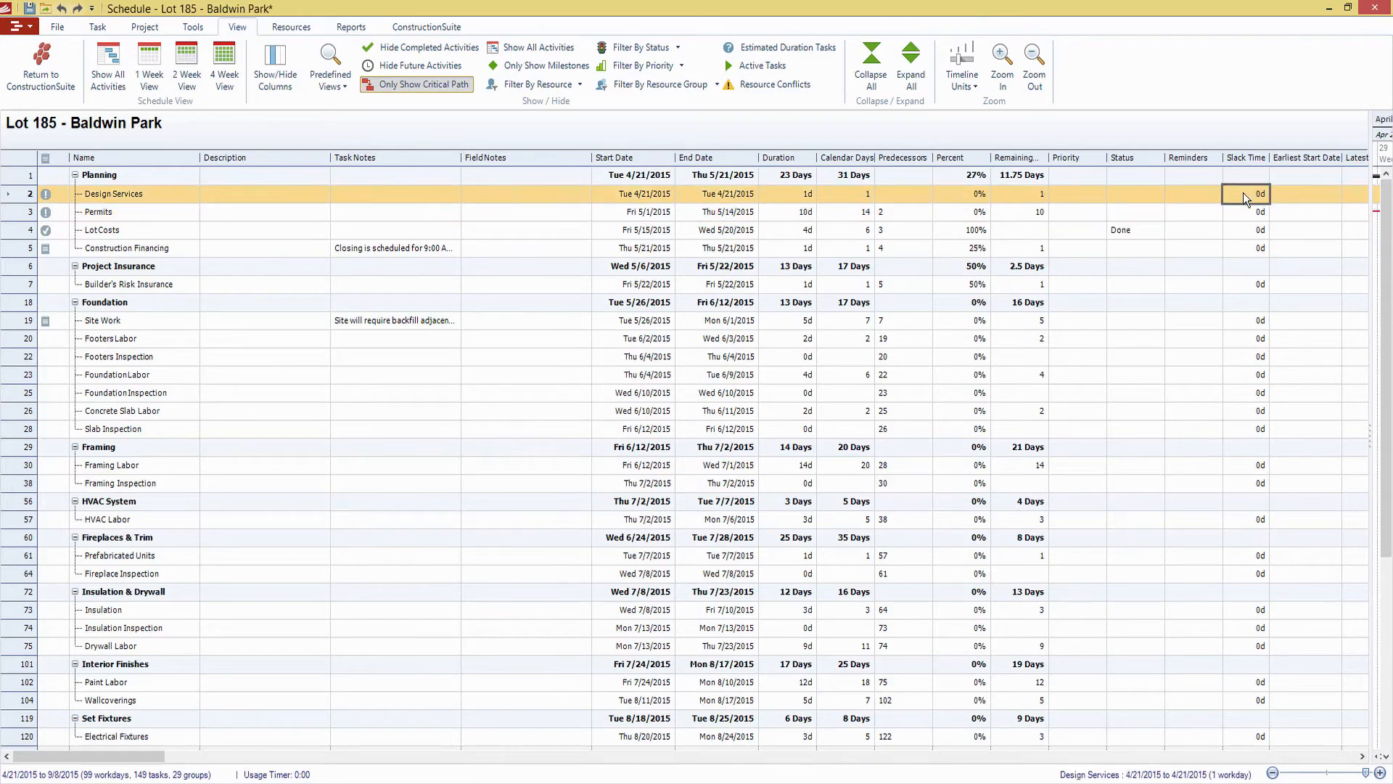
Clear the critical path filter so all activities show, and apply the Standard view with the Planning tasks in sight
drag(1386, 214, 1387, 180)
click(452, 84)
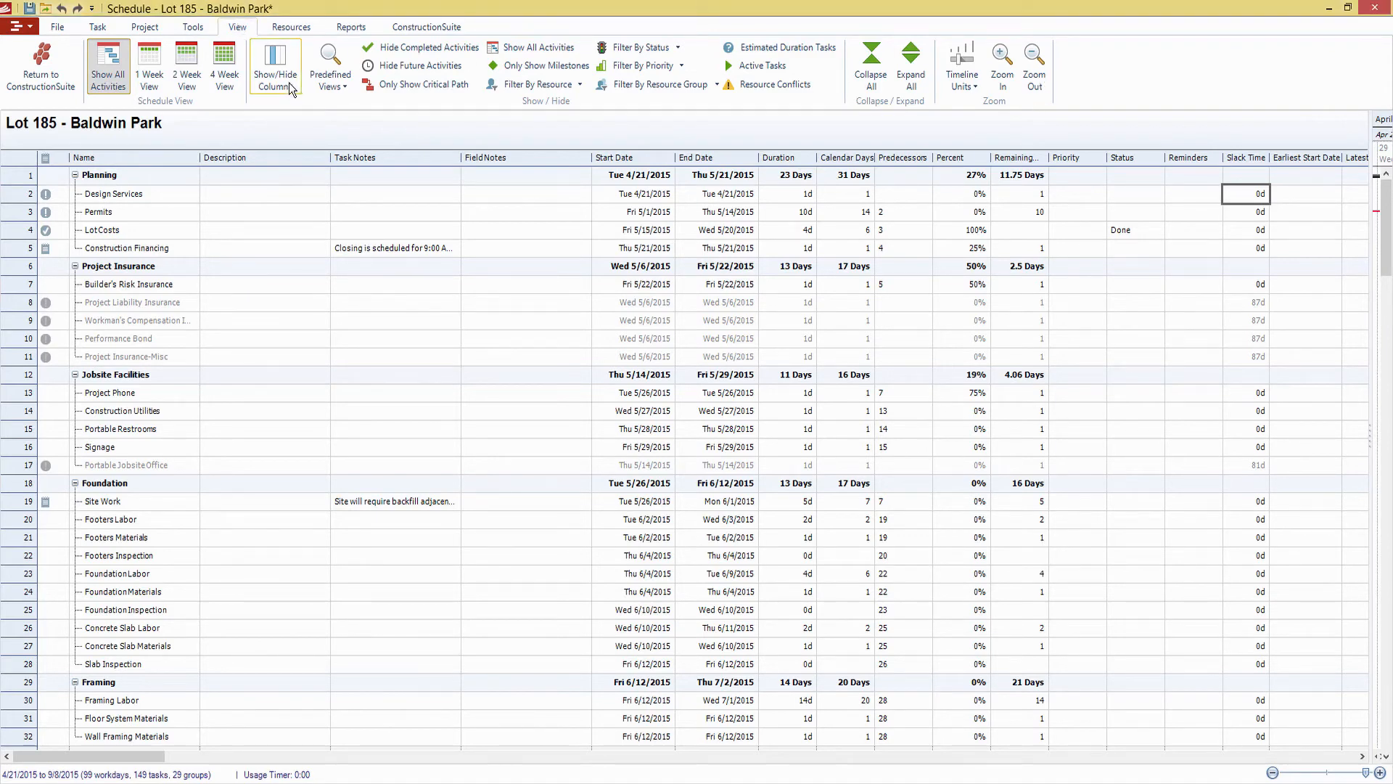
click(329, 86)
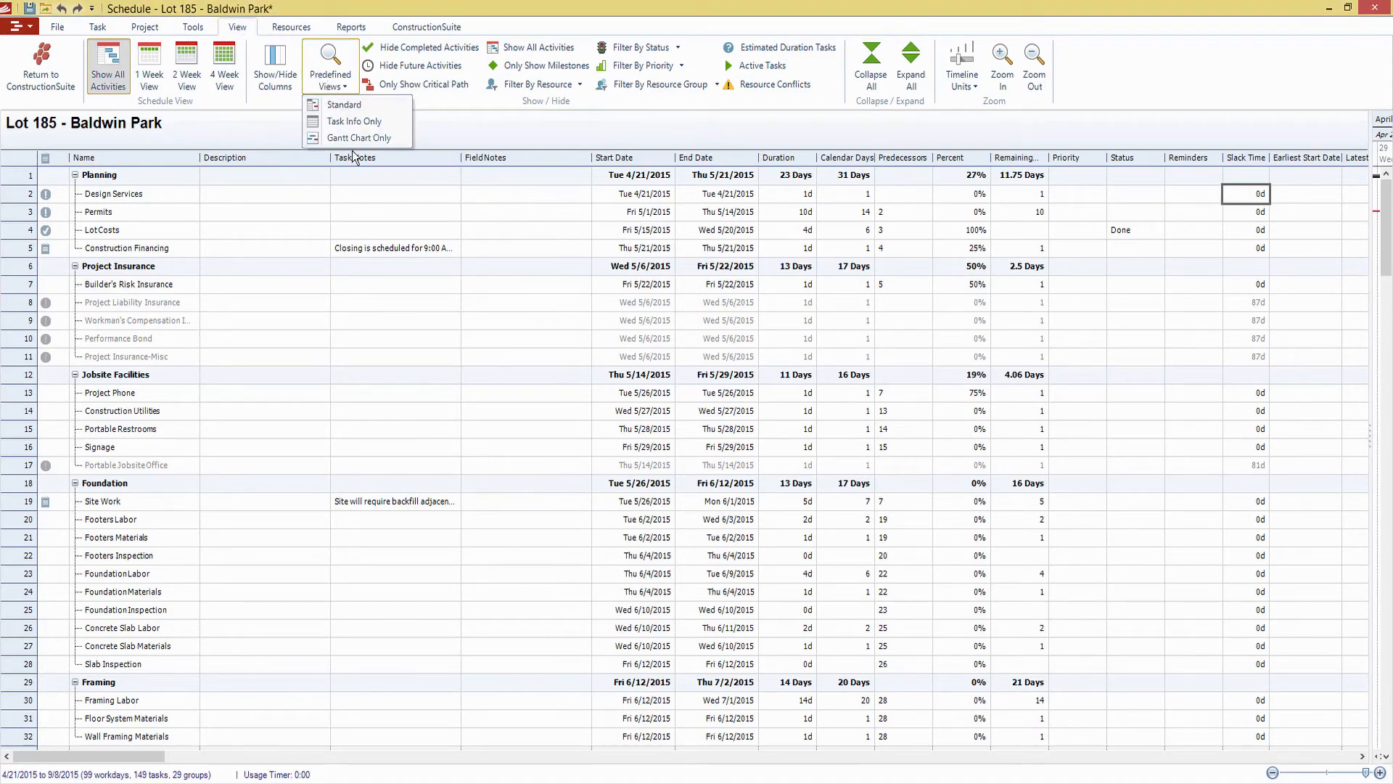
click(346, 106)
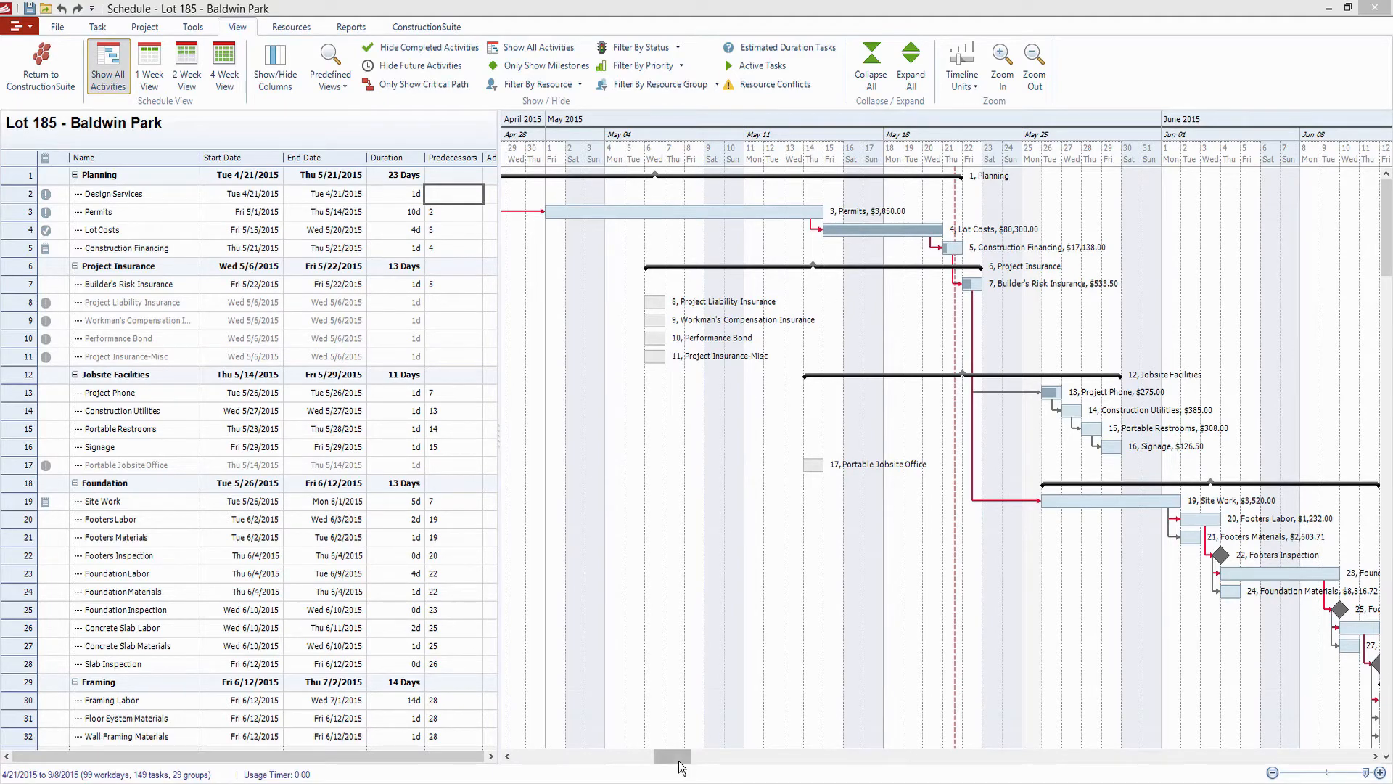
drag(678, 758, 707, 758)
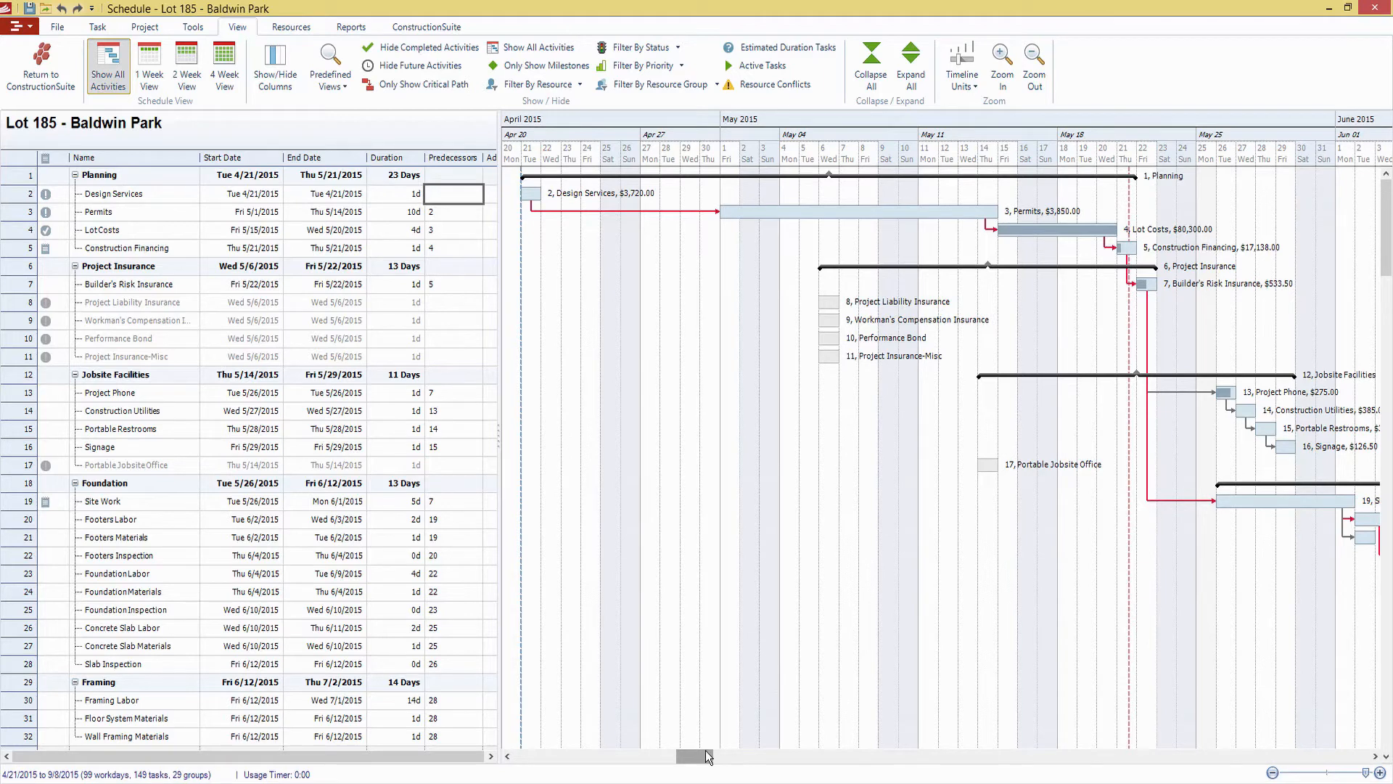
Save a schedule baseline labelled "Webinar Baseline" and show it on the Gantt chart
click(285, 29)
click(194, 29)
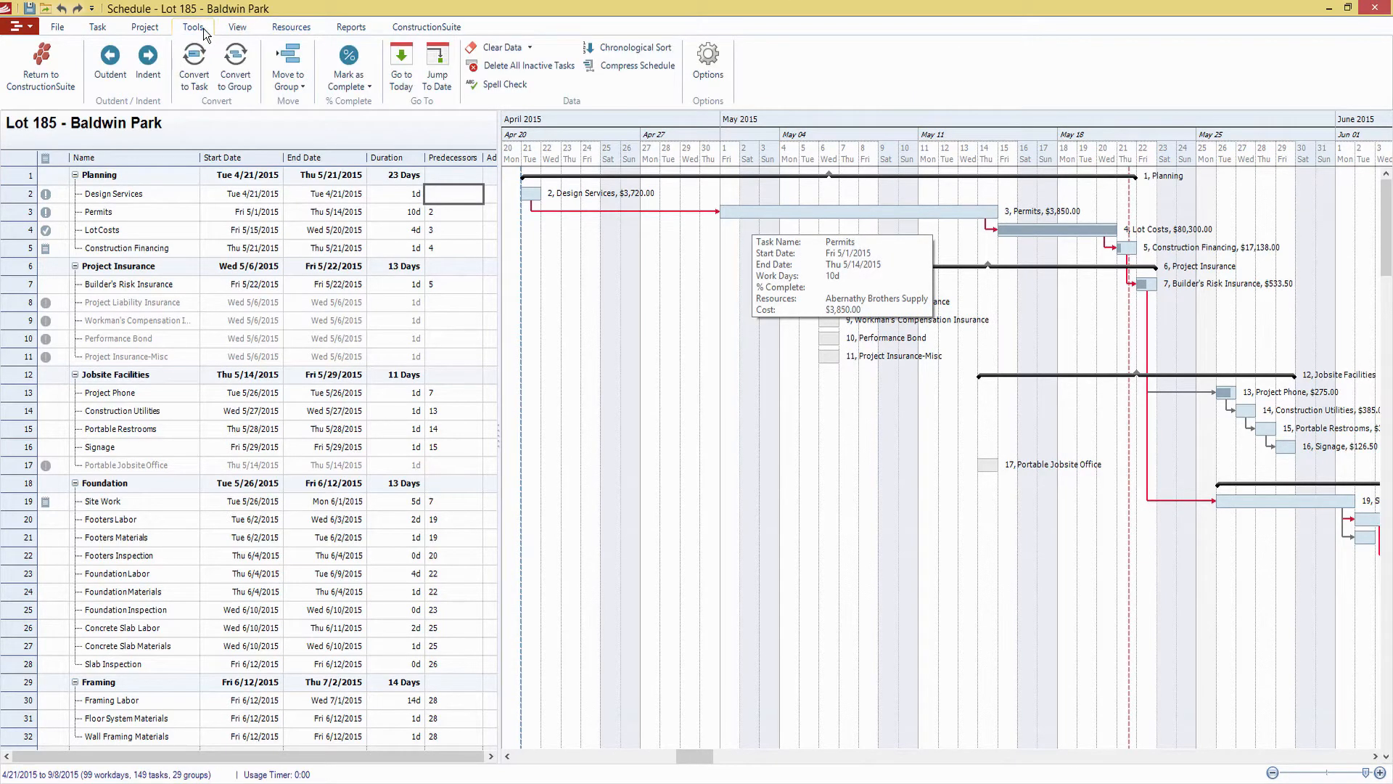
click(150, 30)
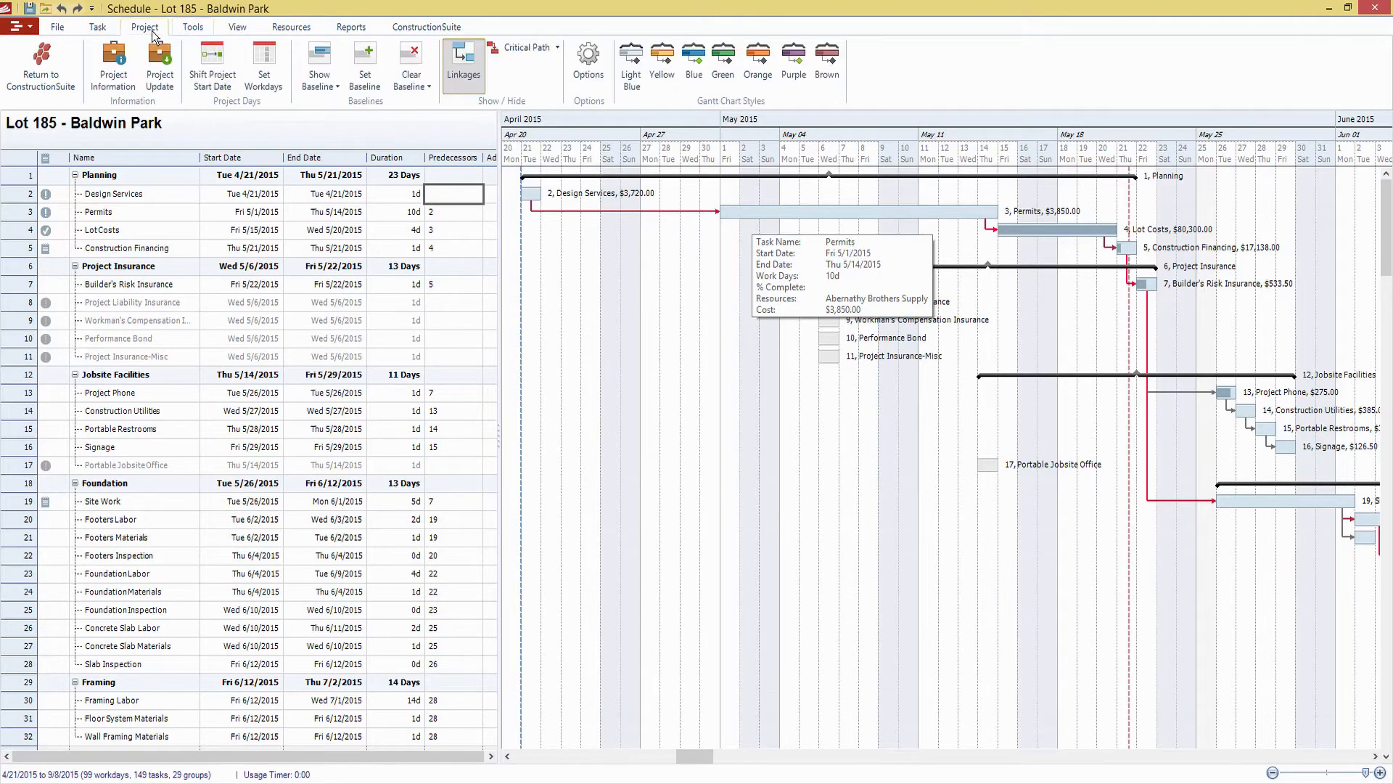
click(367, 76)
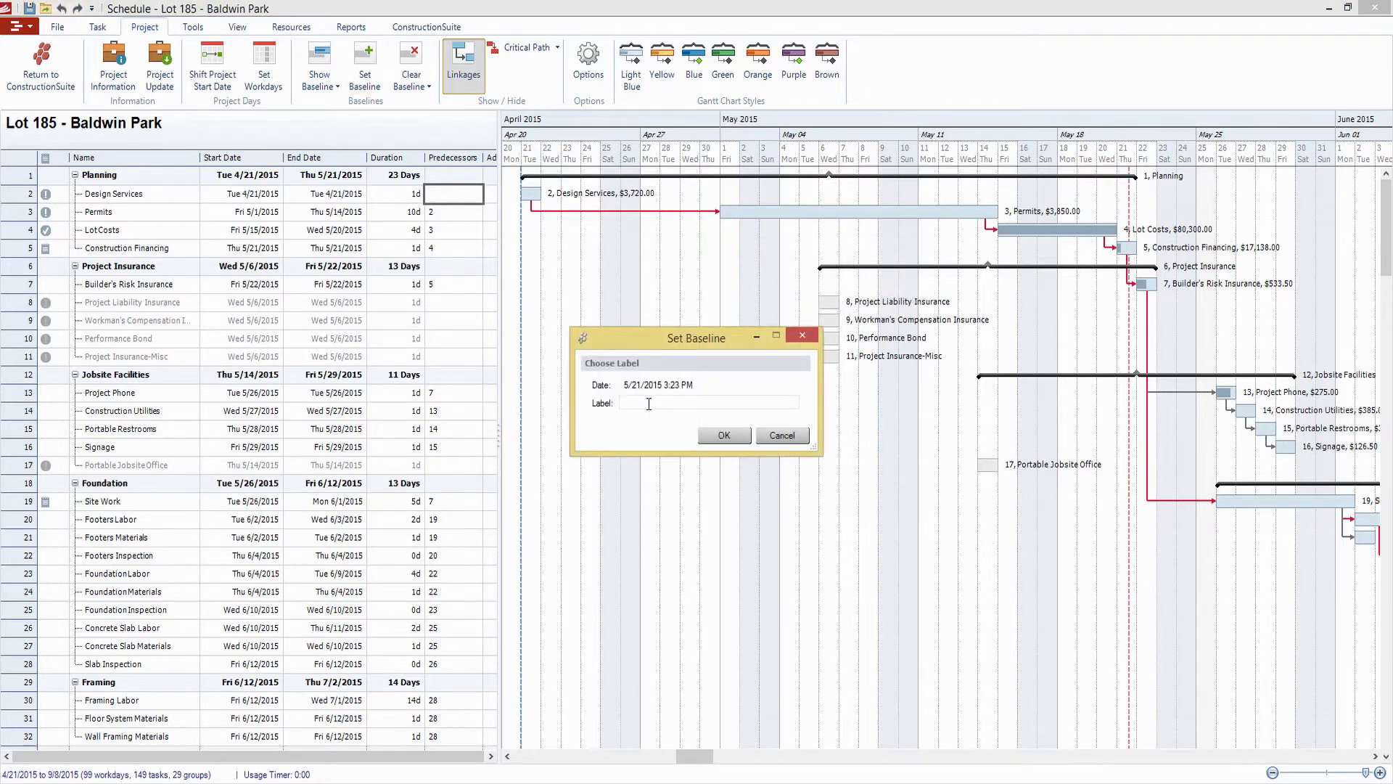
click(636, 405)
text(Webinar Baseline)
click(729, 437)
click(341, 72)
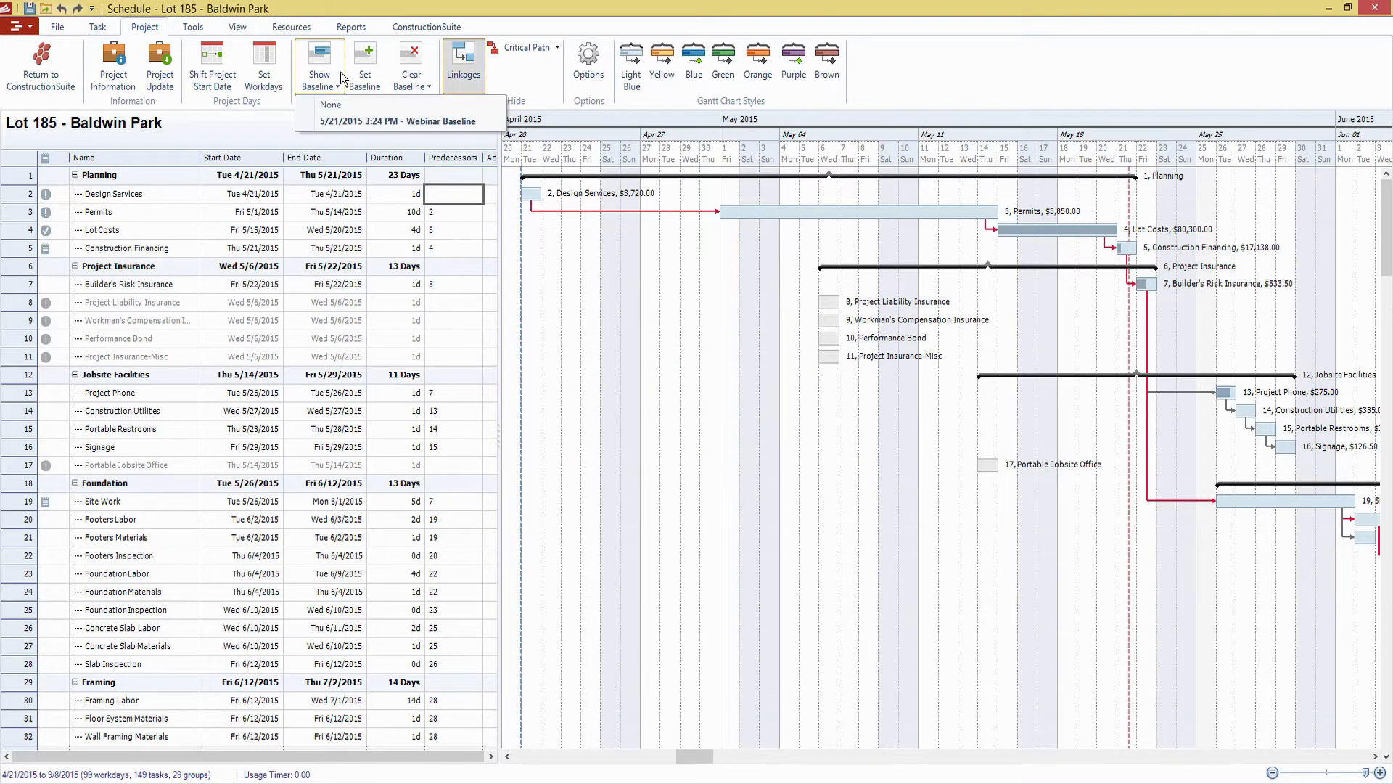
click(368, 122)
Shift the Permits task on the Gantt chart to start 5/6/2015 and again to start 5/18/2015, comparing the tasks against the baseline
click(907, 214)
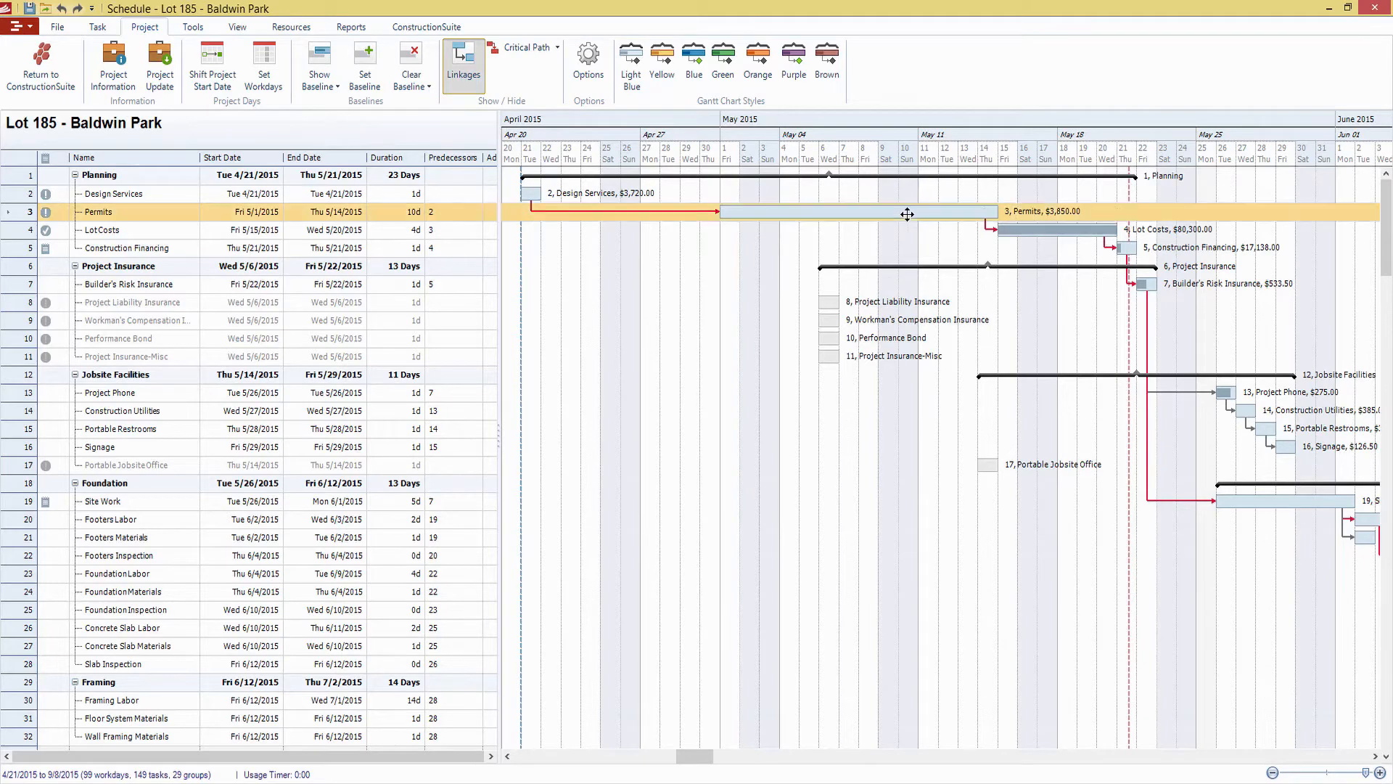
drag(907, 214, 1007, 215)
click(699, 265)
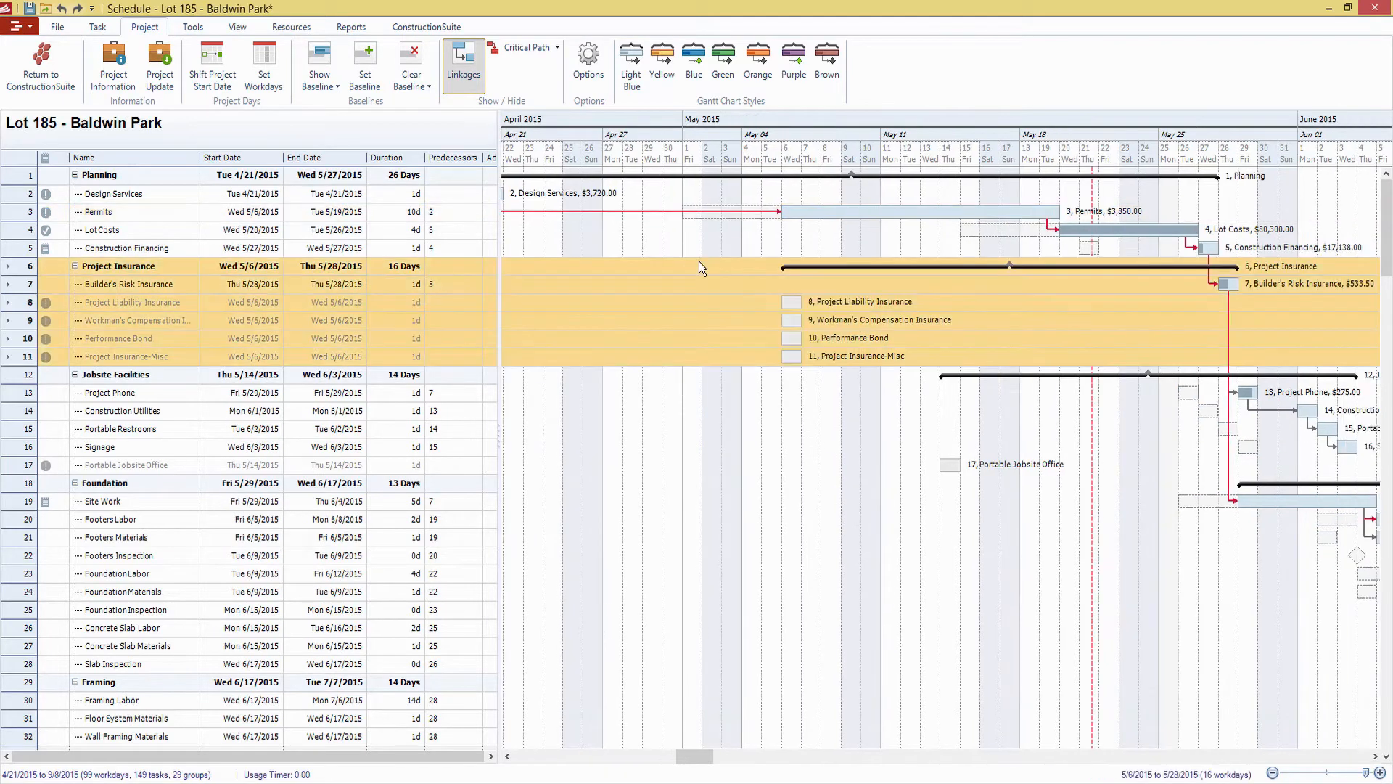
click(770, 212)
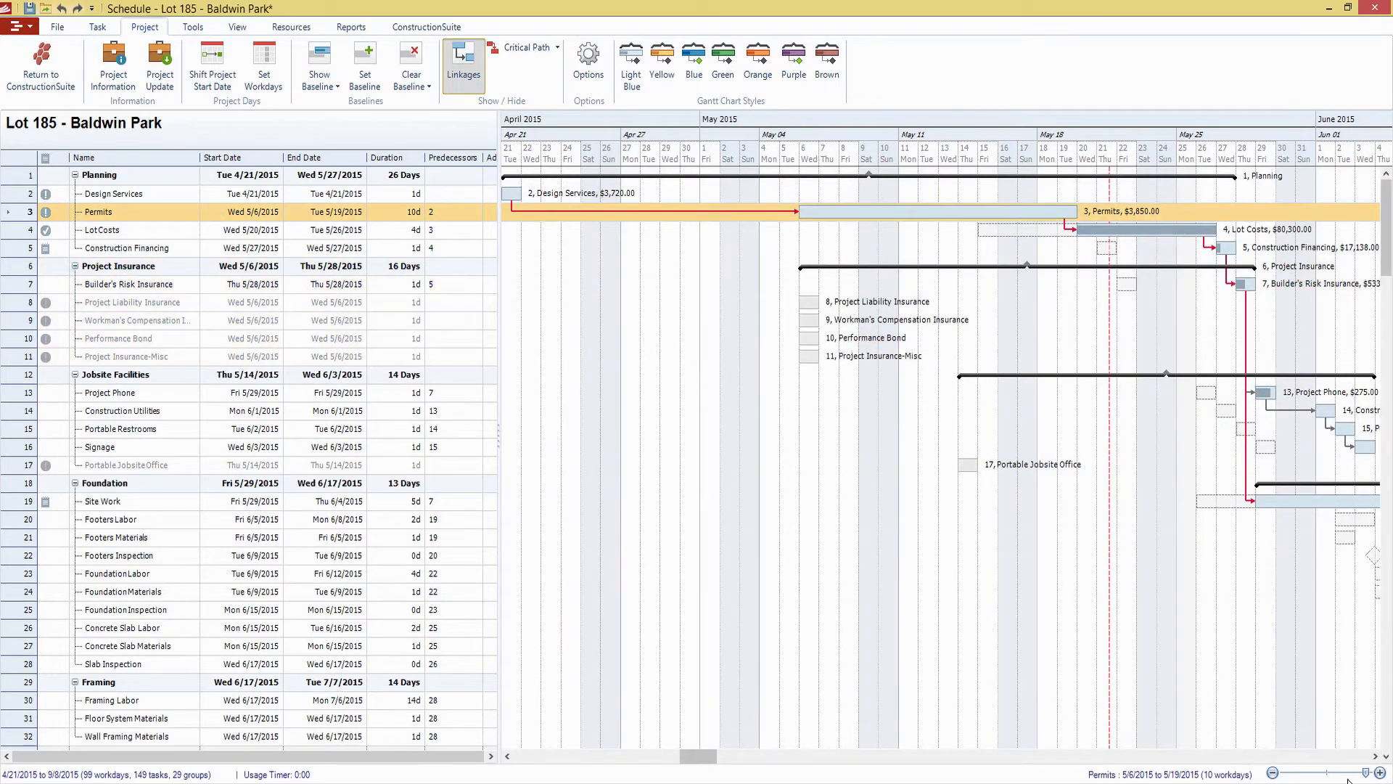
drag(1368, 774, 1379, 774)
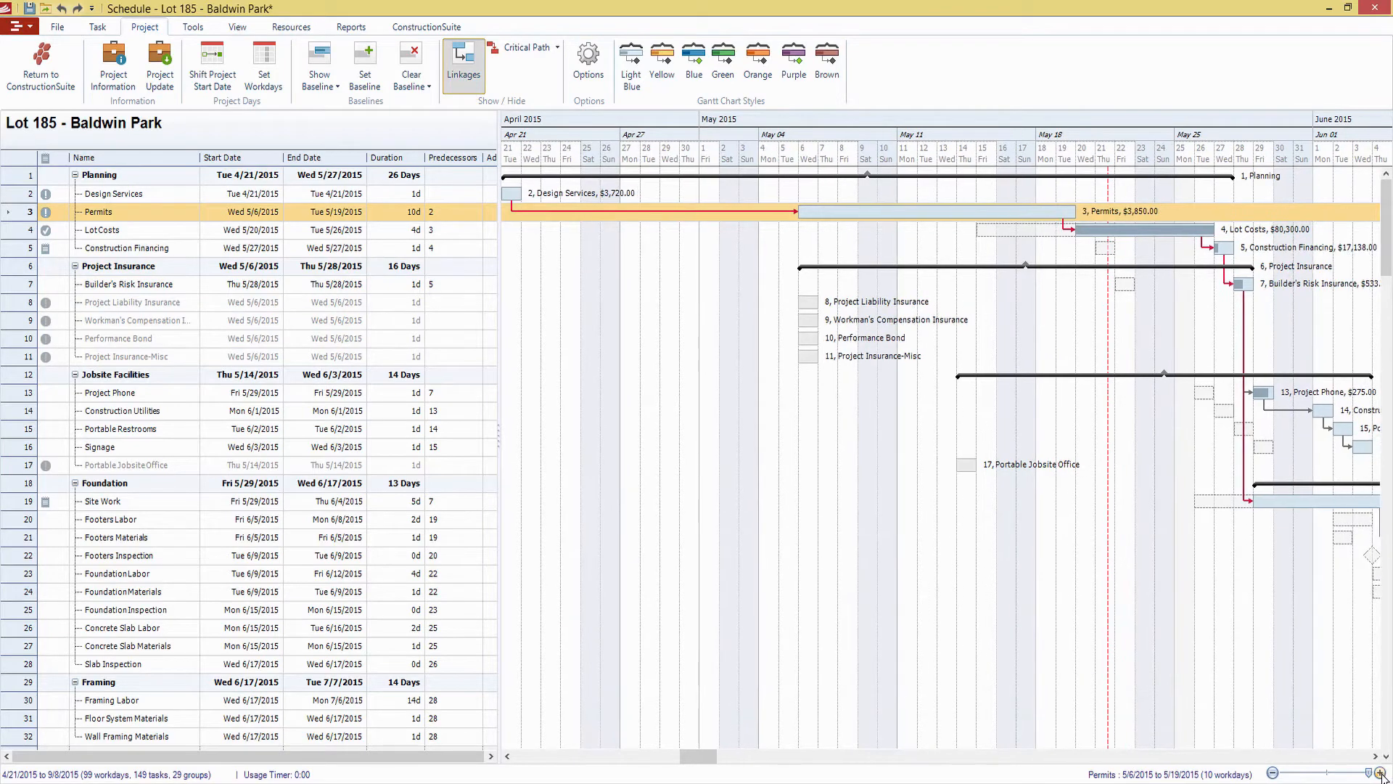
click(1120, 231)
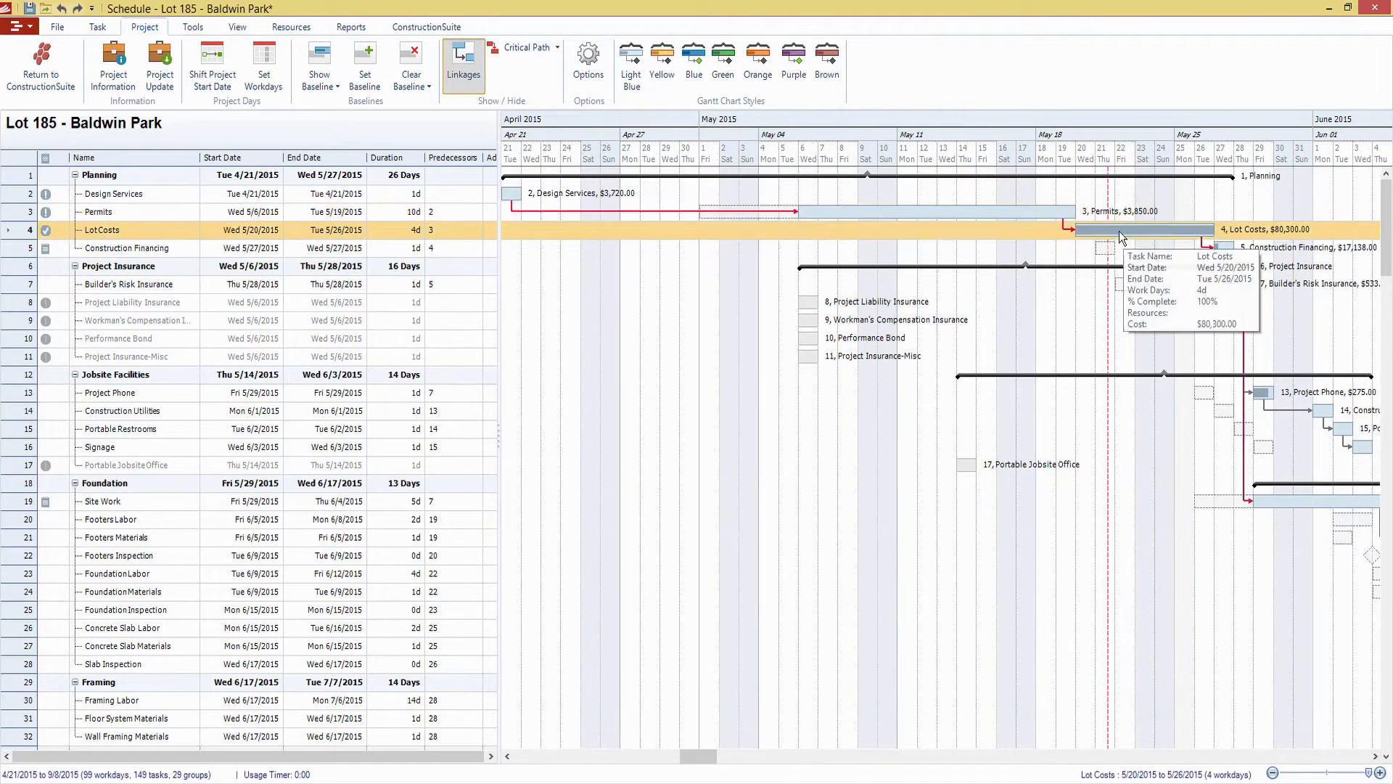
click(1038, 328)
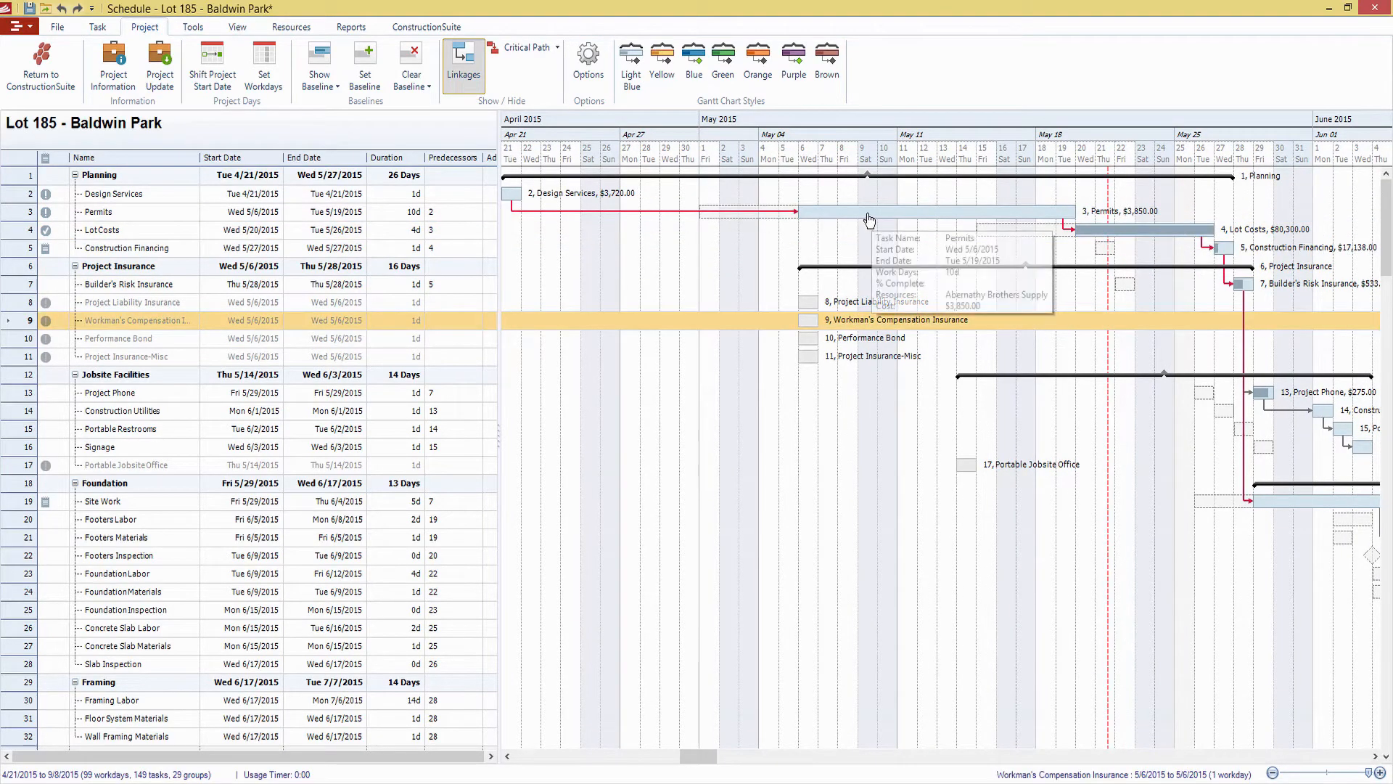
drag(871, 212, 1080, 208)
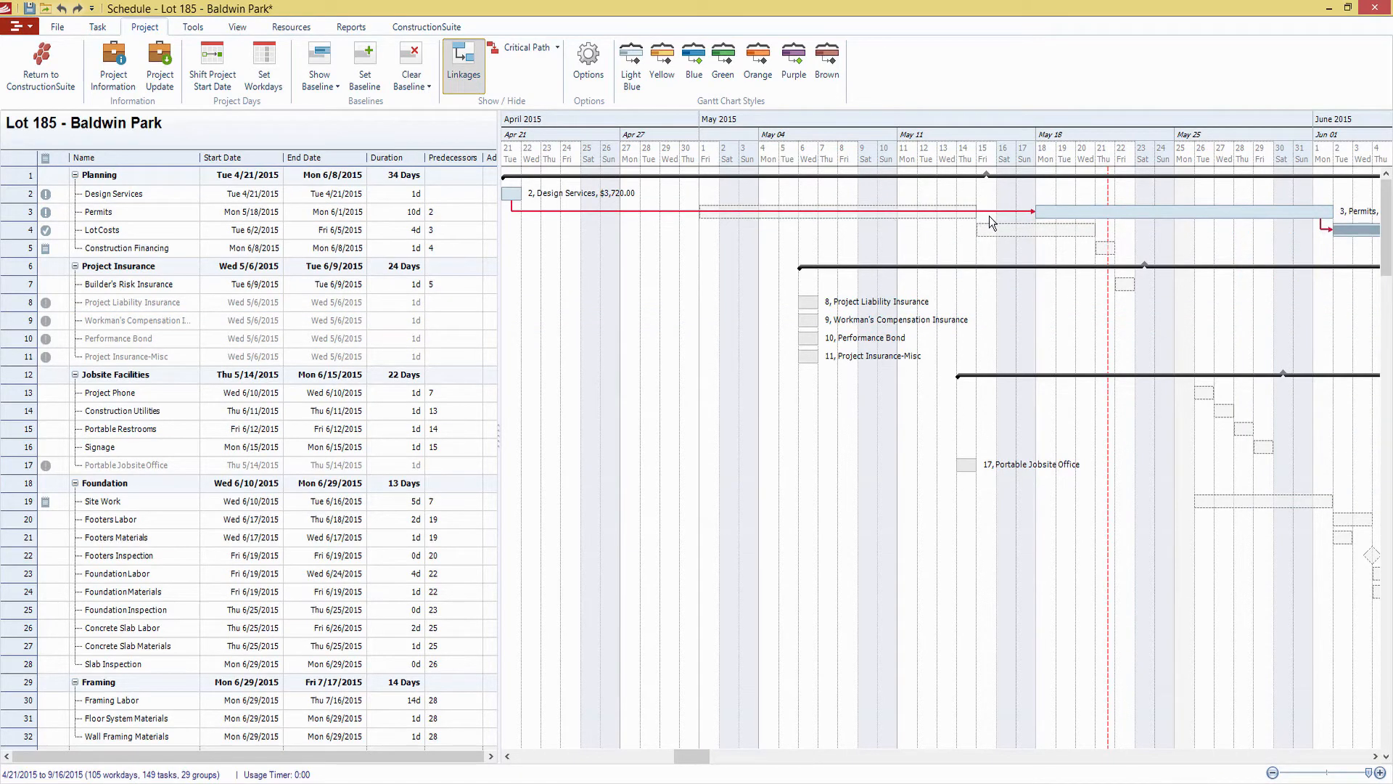
mouse_move(517, 195)
mouse_down()
mouse_move(561, 207)
mouse_move(517, 195)
mouse_up()
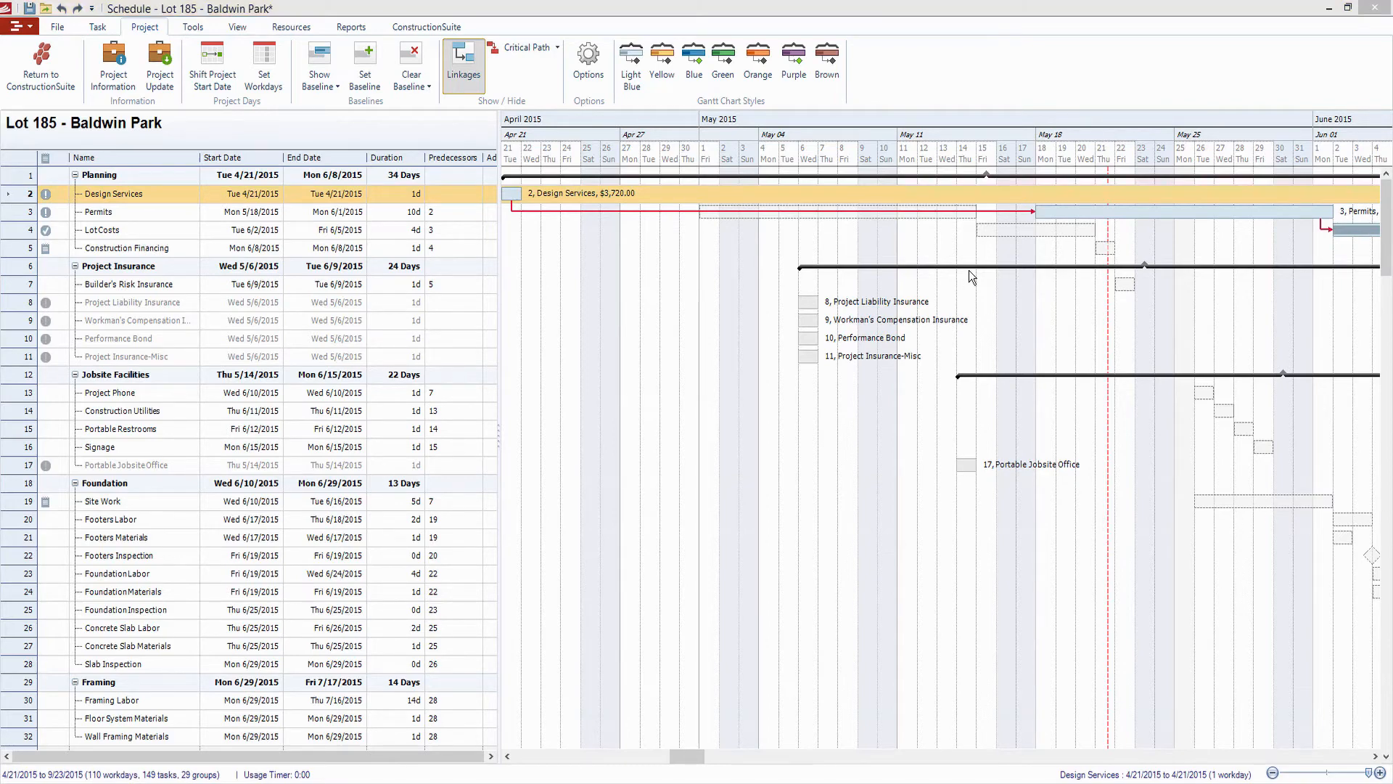
Try moving Permits back to start 4/30/2015, and undo the Permits moves to restore its 5/1/2015 start
drag(1082, 211, 726, 211)
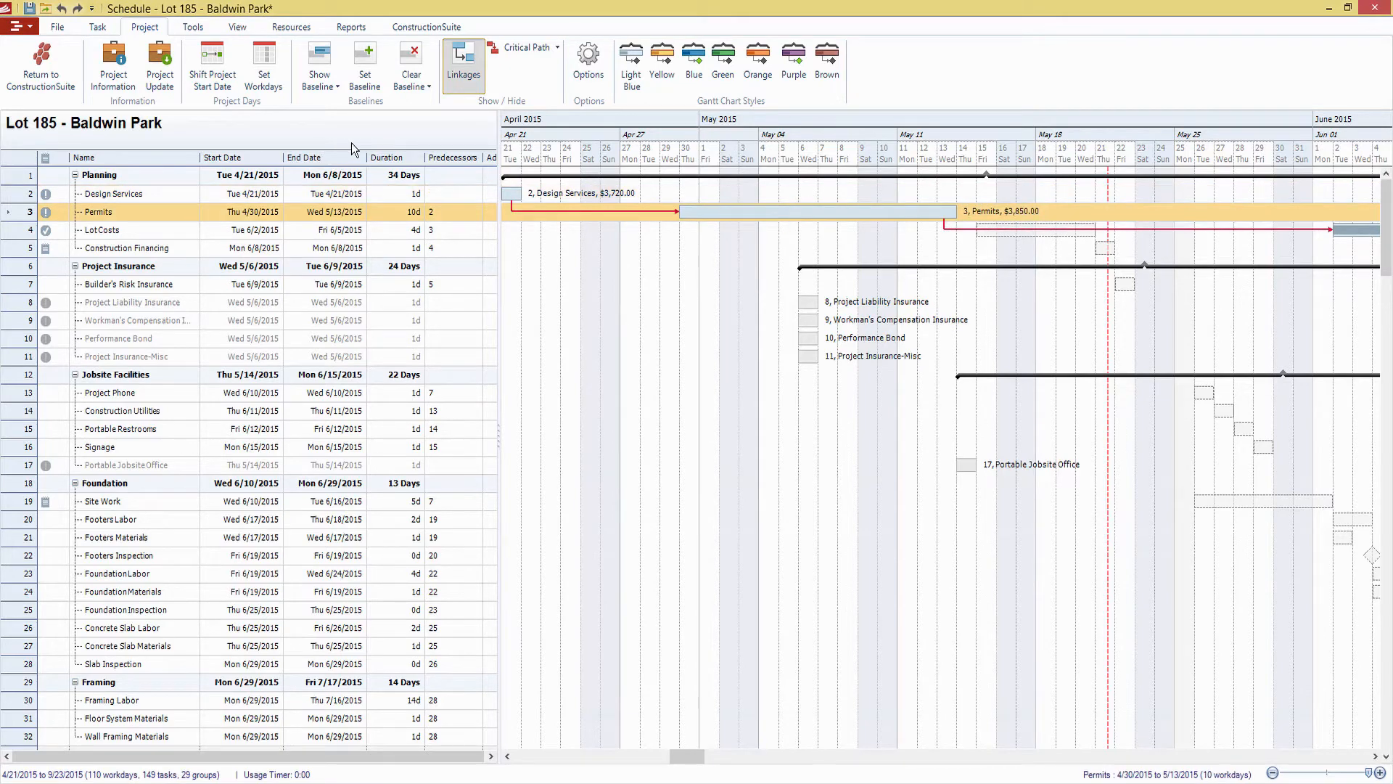
key(ctrl+z)
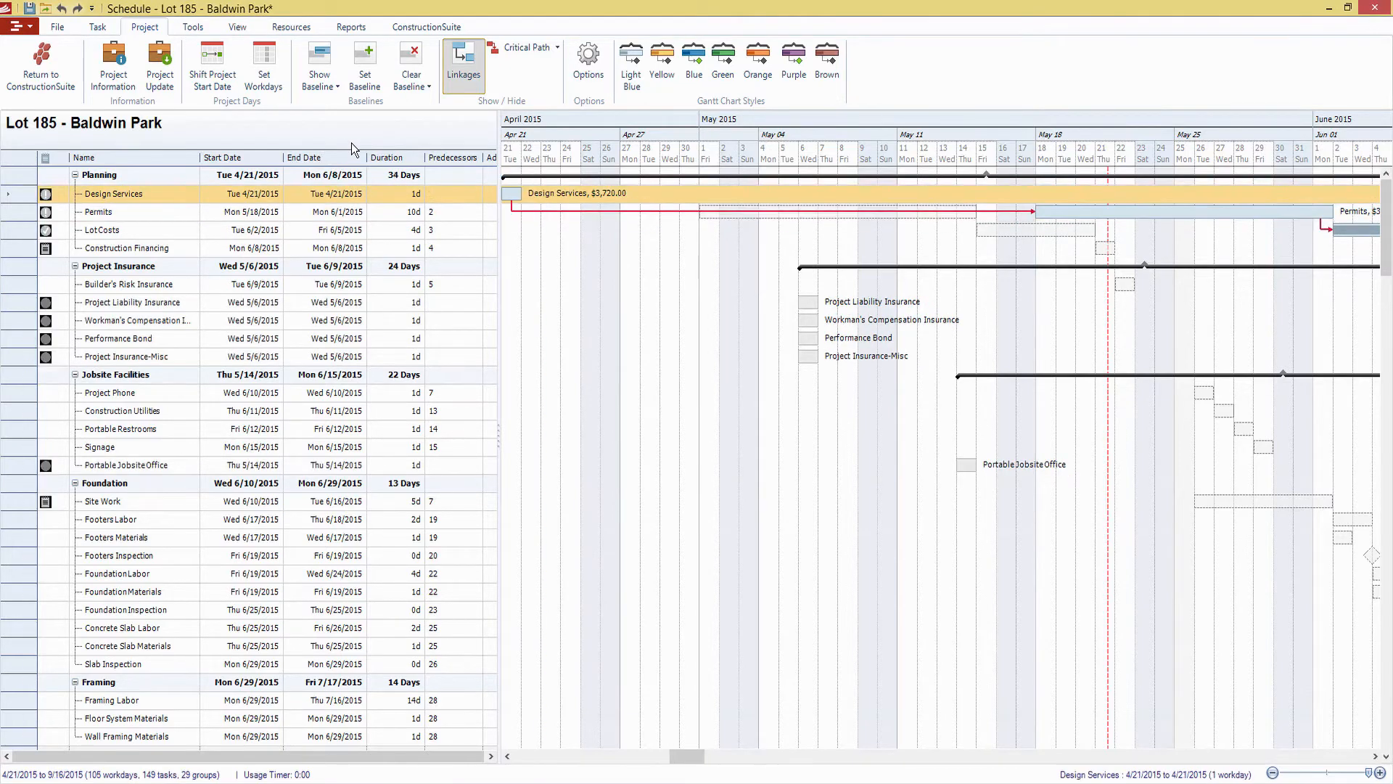
key(ctrl+y)
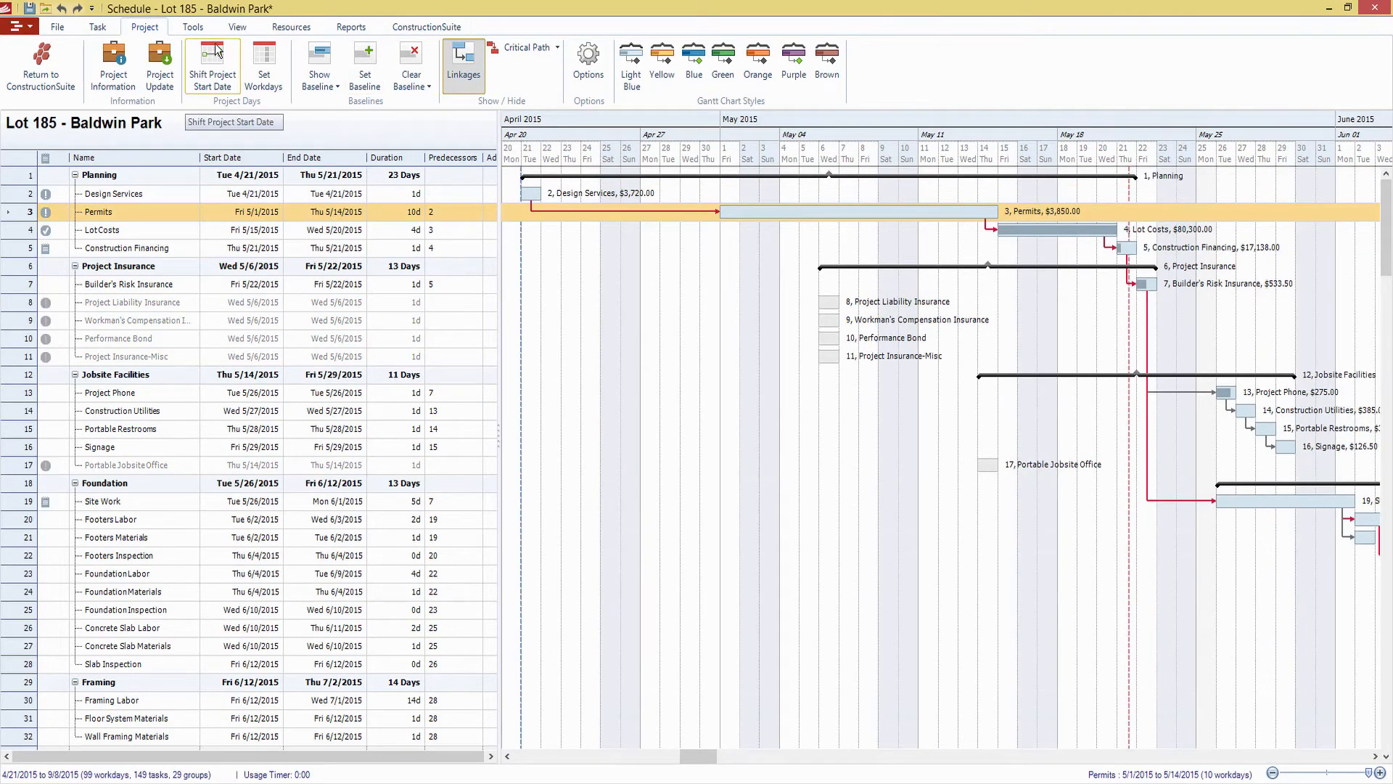
Set the duration of the Design Services task to 3 days
click(193, 27)
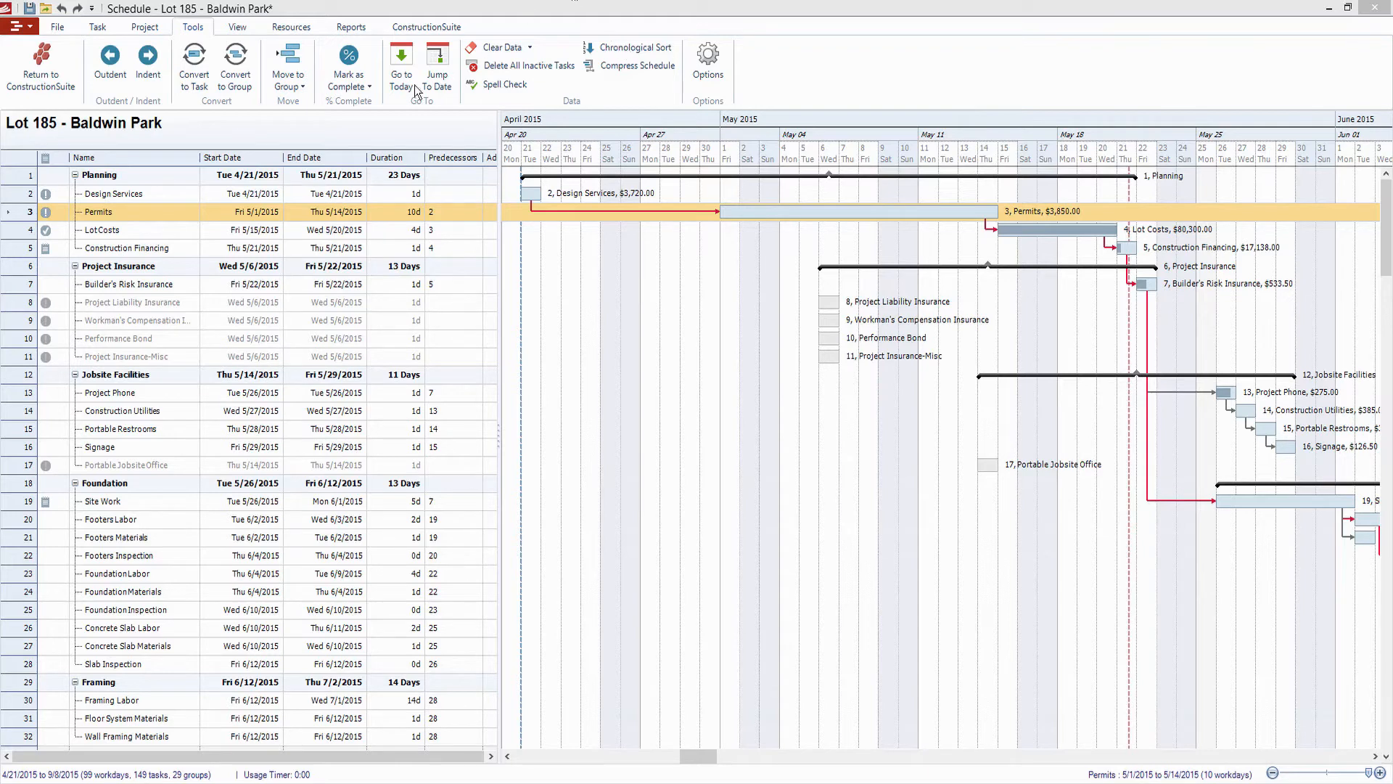
click(399, 198)
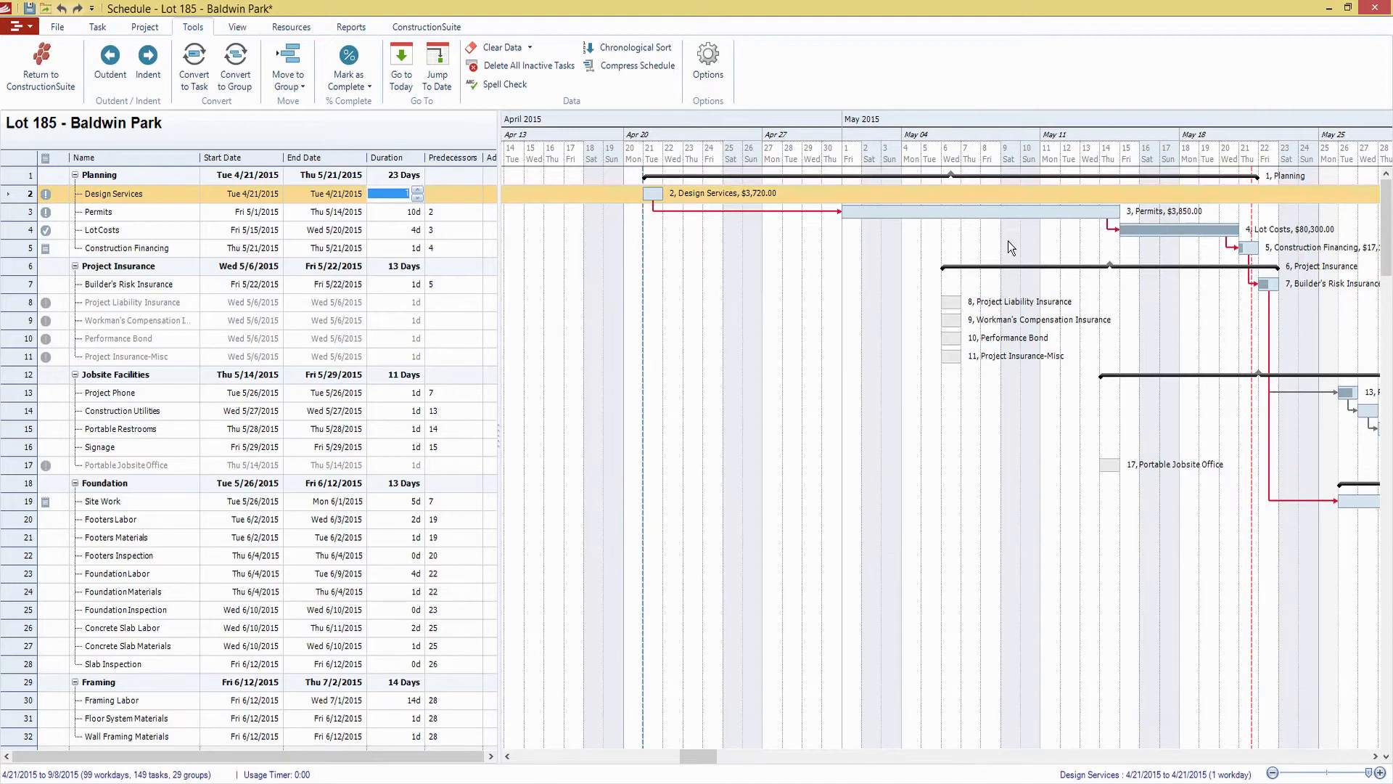
click(415, 198)
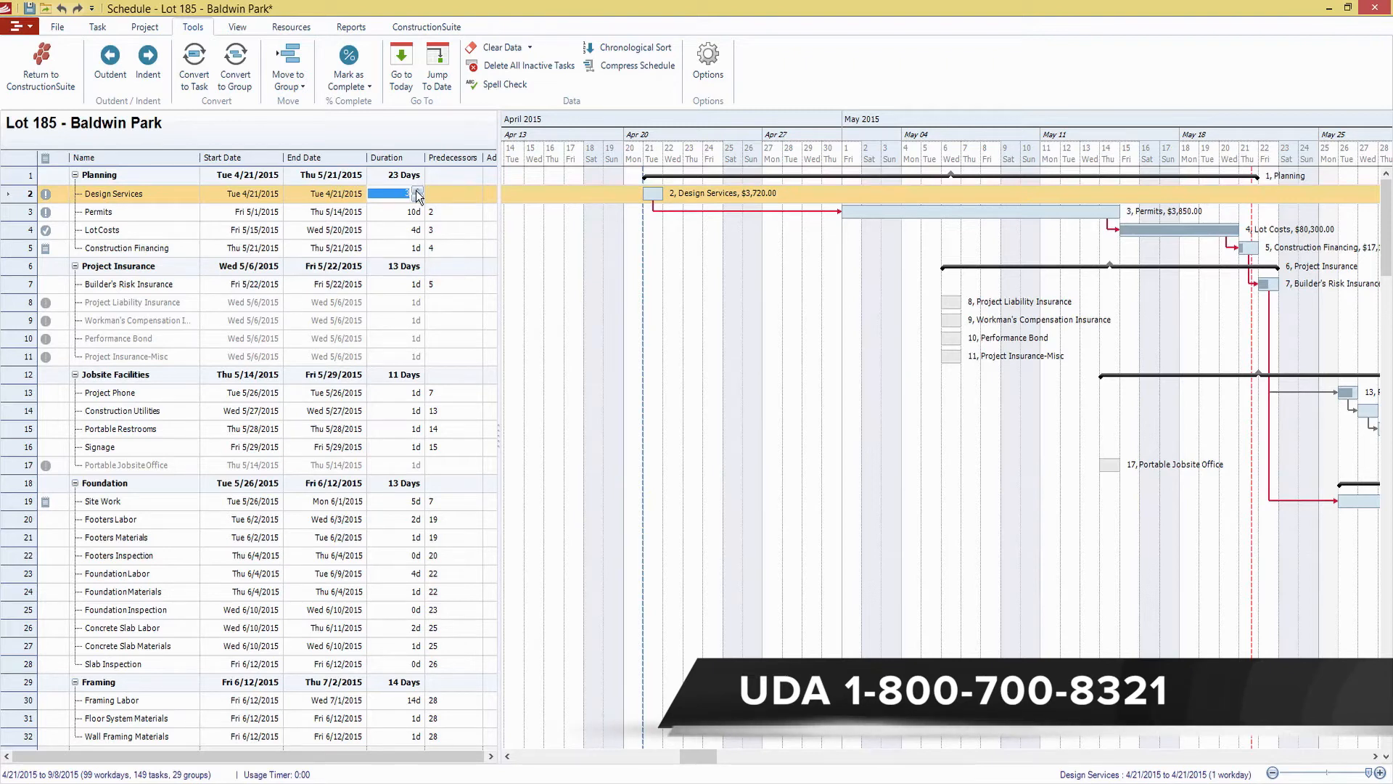
Set the duration of the Permits task to 14 days
click(392, 212)
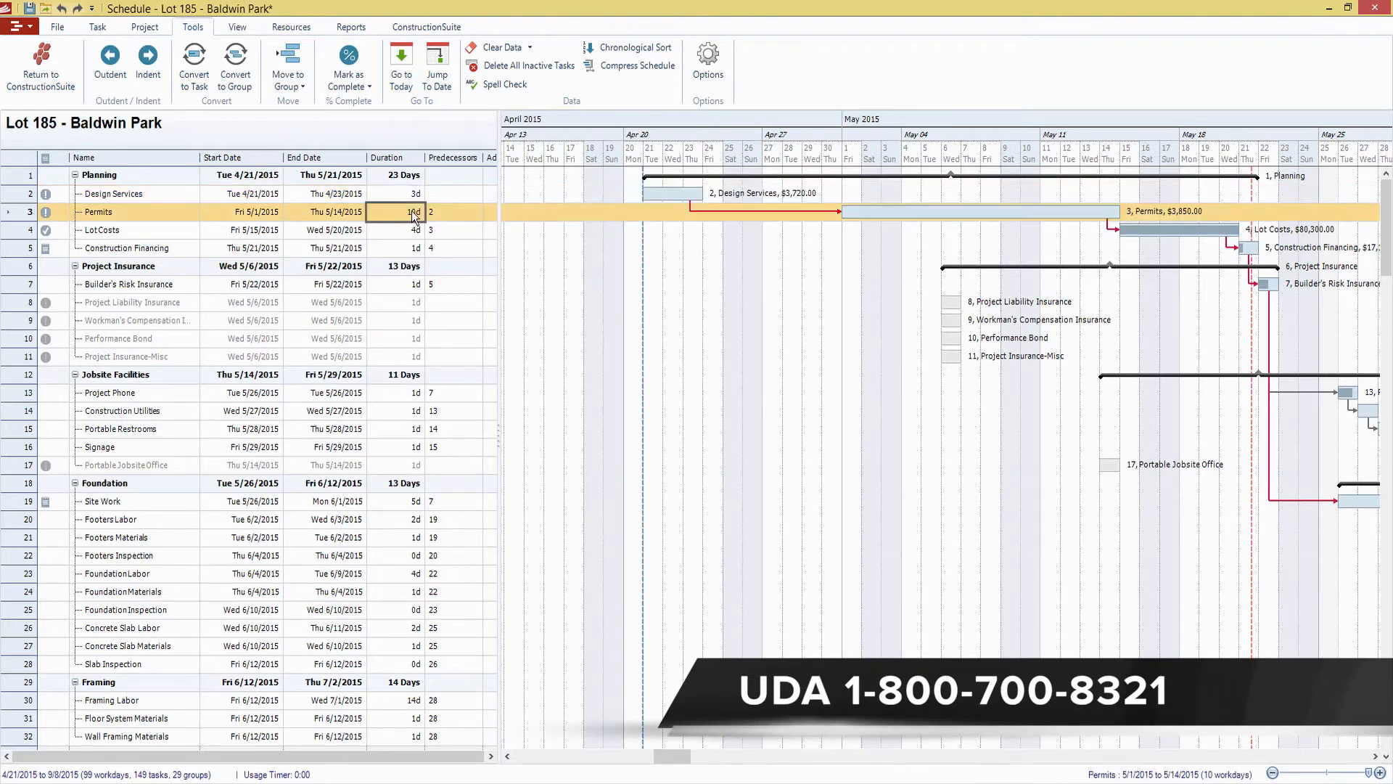
click(416, 212)
click(419, 208)
click(418, 208)
click(419, 208)
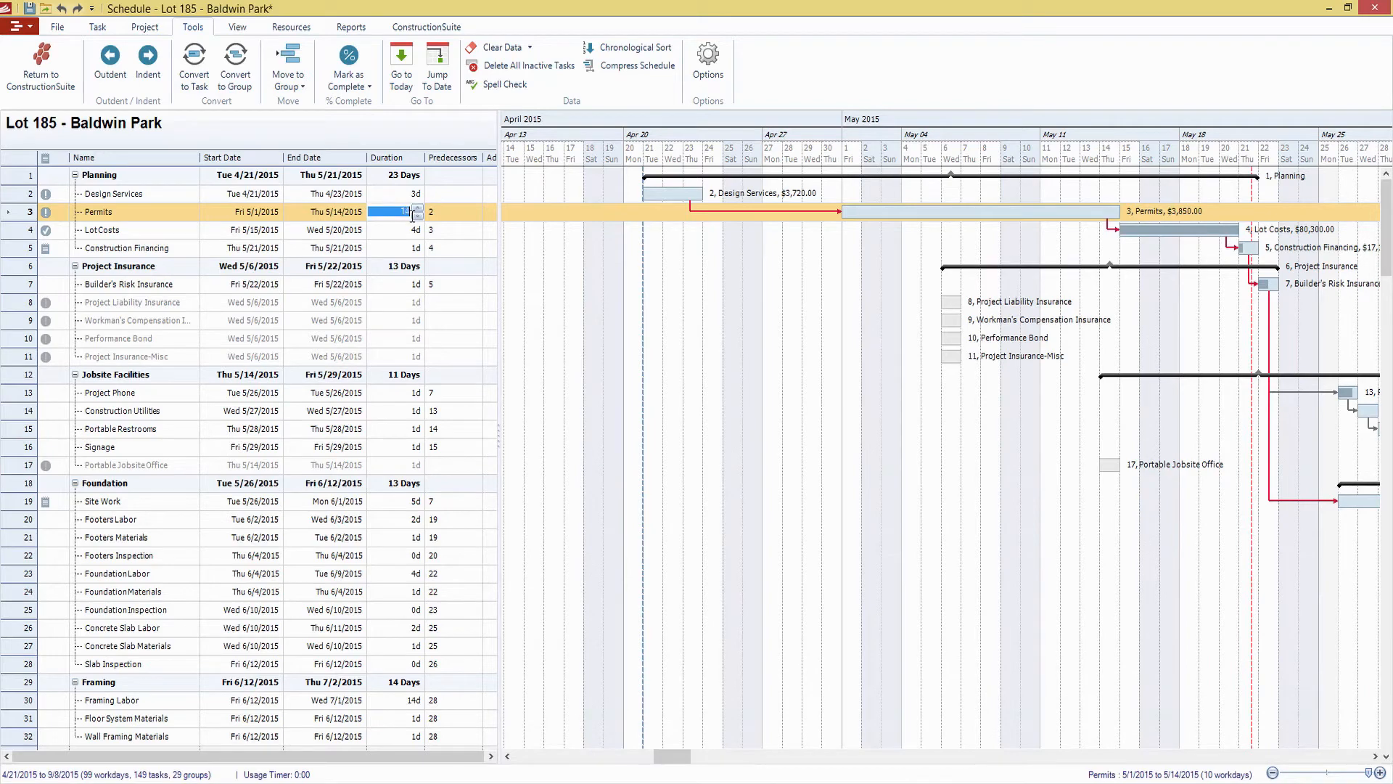
click(418, 208)
click(460, 211)
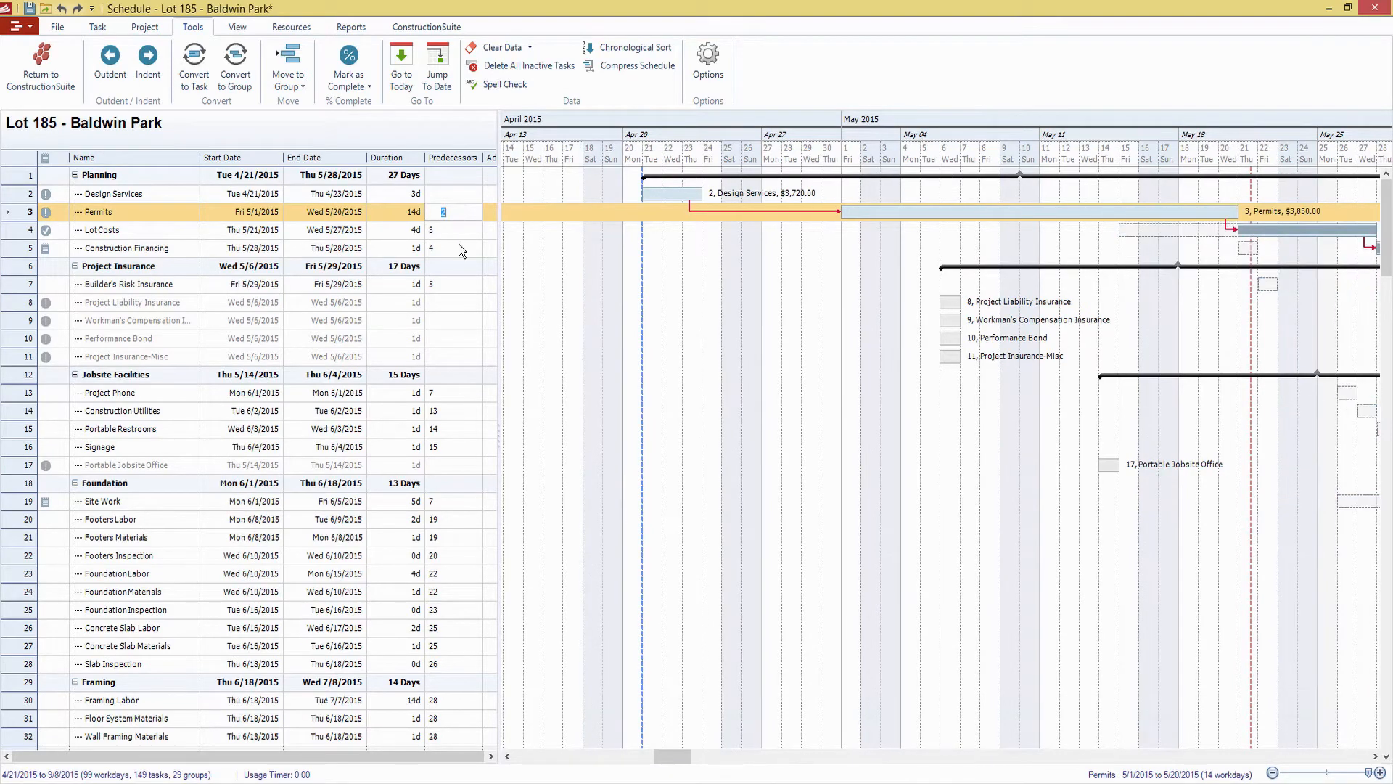
Try the start-to-finish predecessor 7sf on the Project Phone task, and set its predecessor back to 7
click(456, 392)
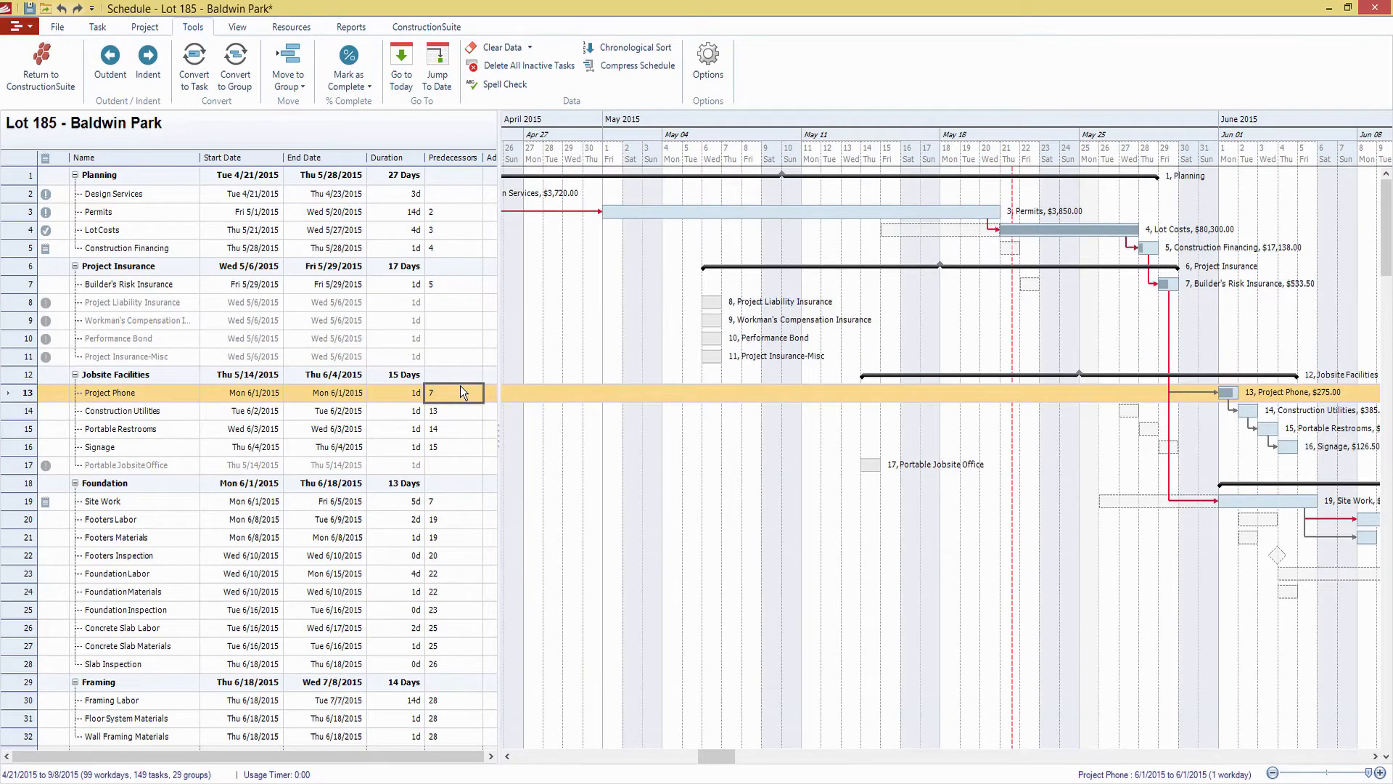
key(Return)
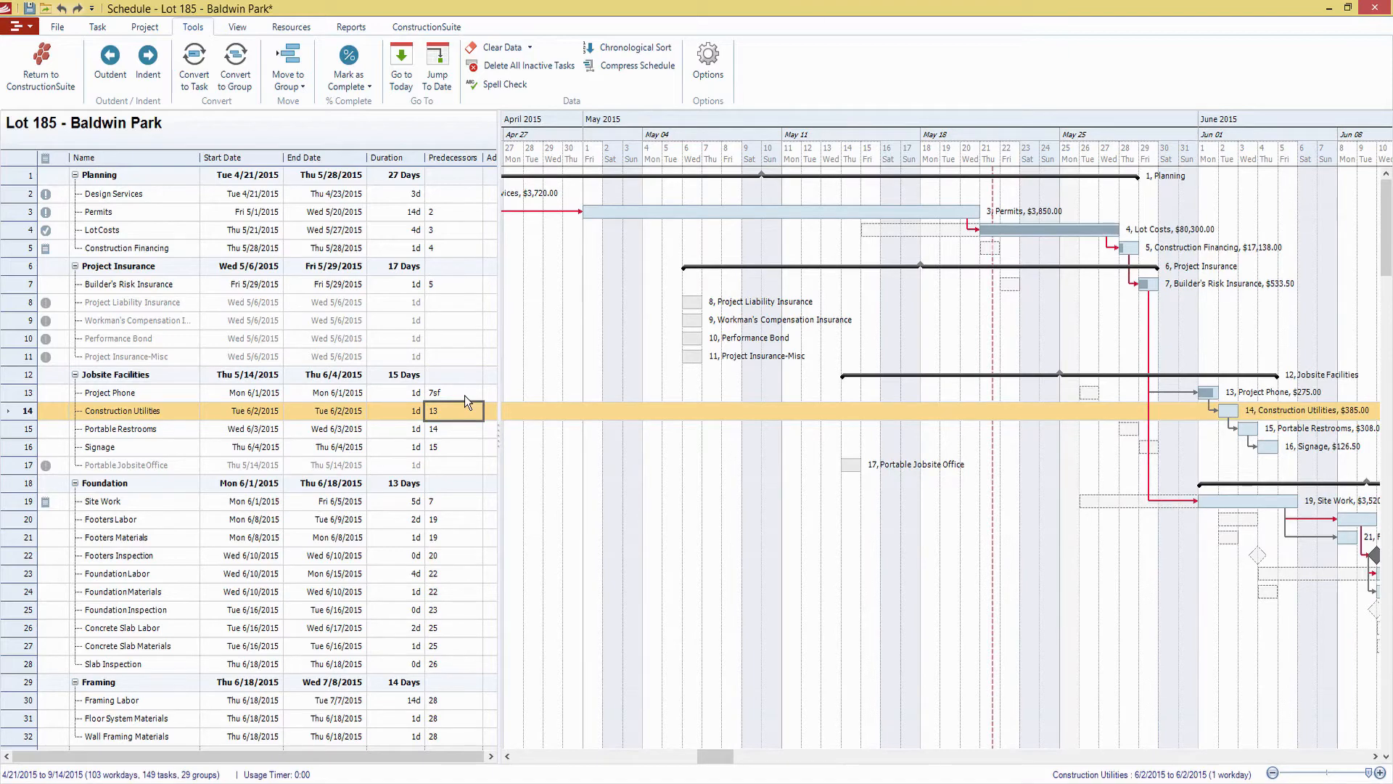
click(465, 395)
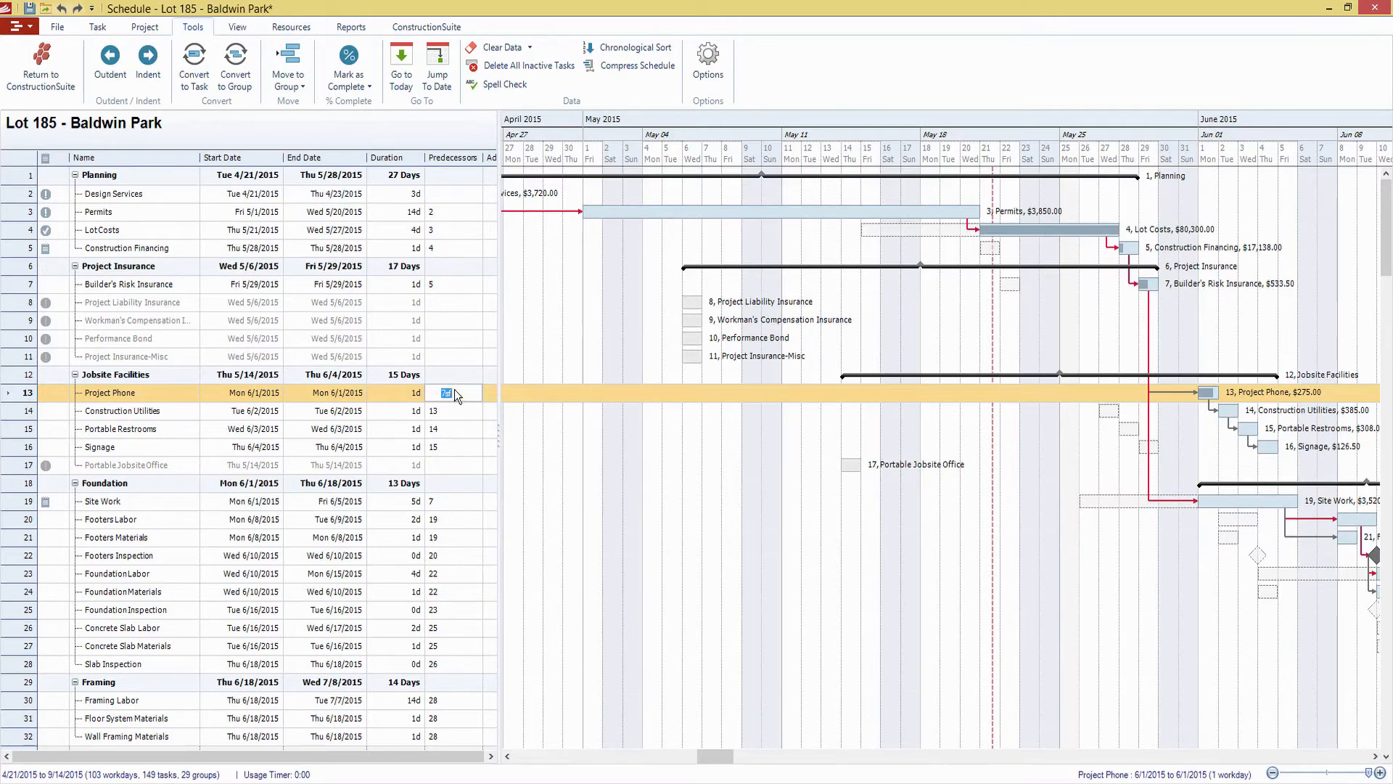
key(Return)
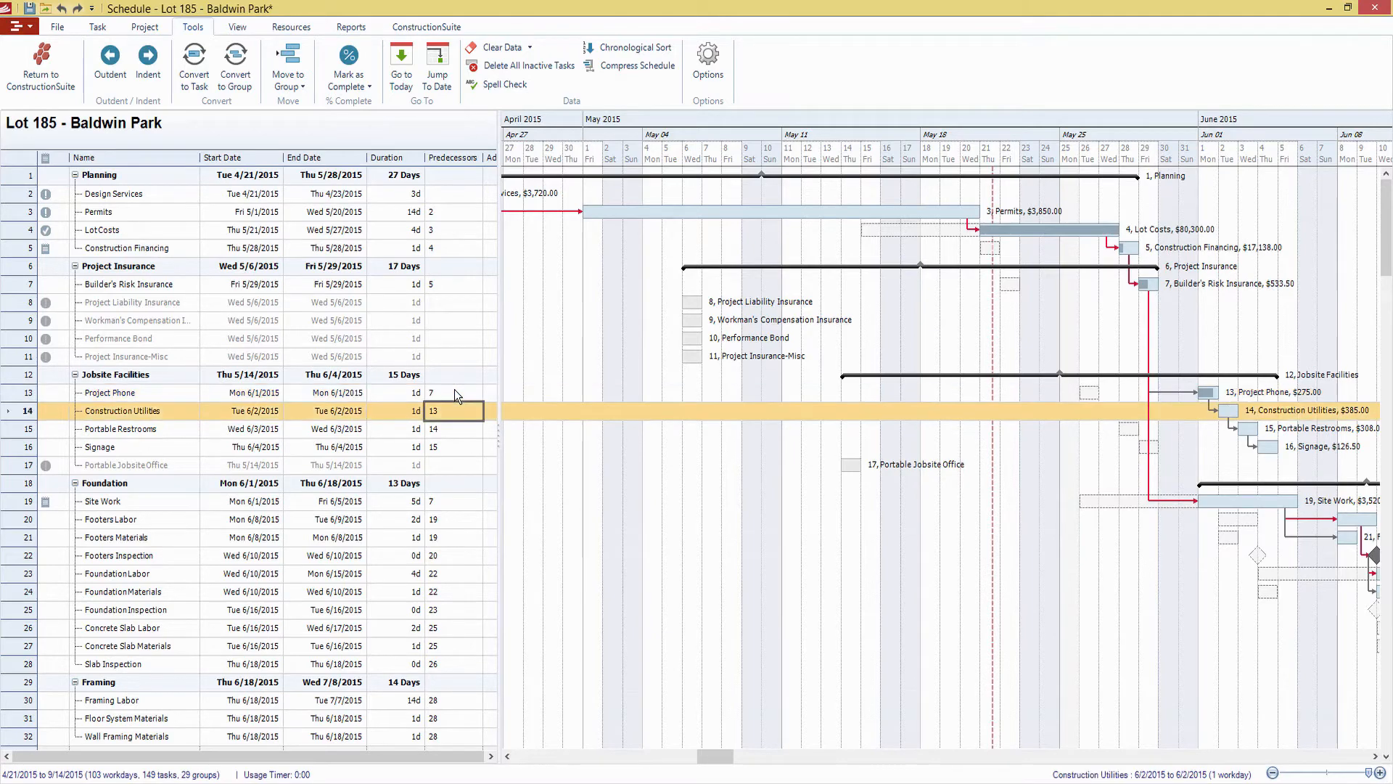
click(469, 392)
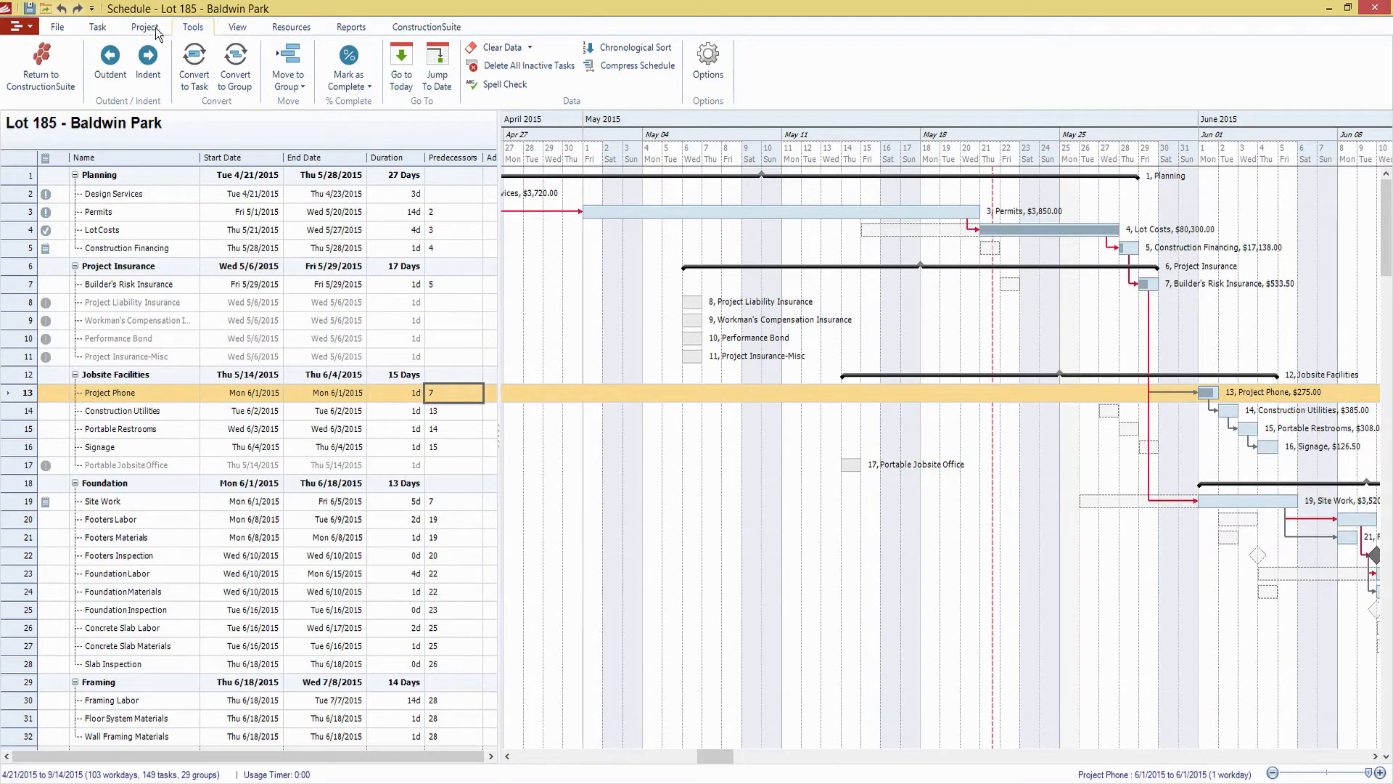
Start a sync with an estimate and select Estimate - Lot 185 - Baldwin Park as the one to sync to the schedule
click(64, 28)
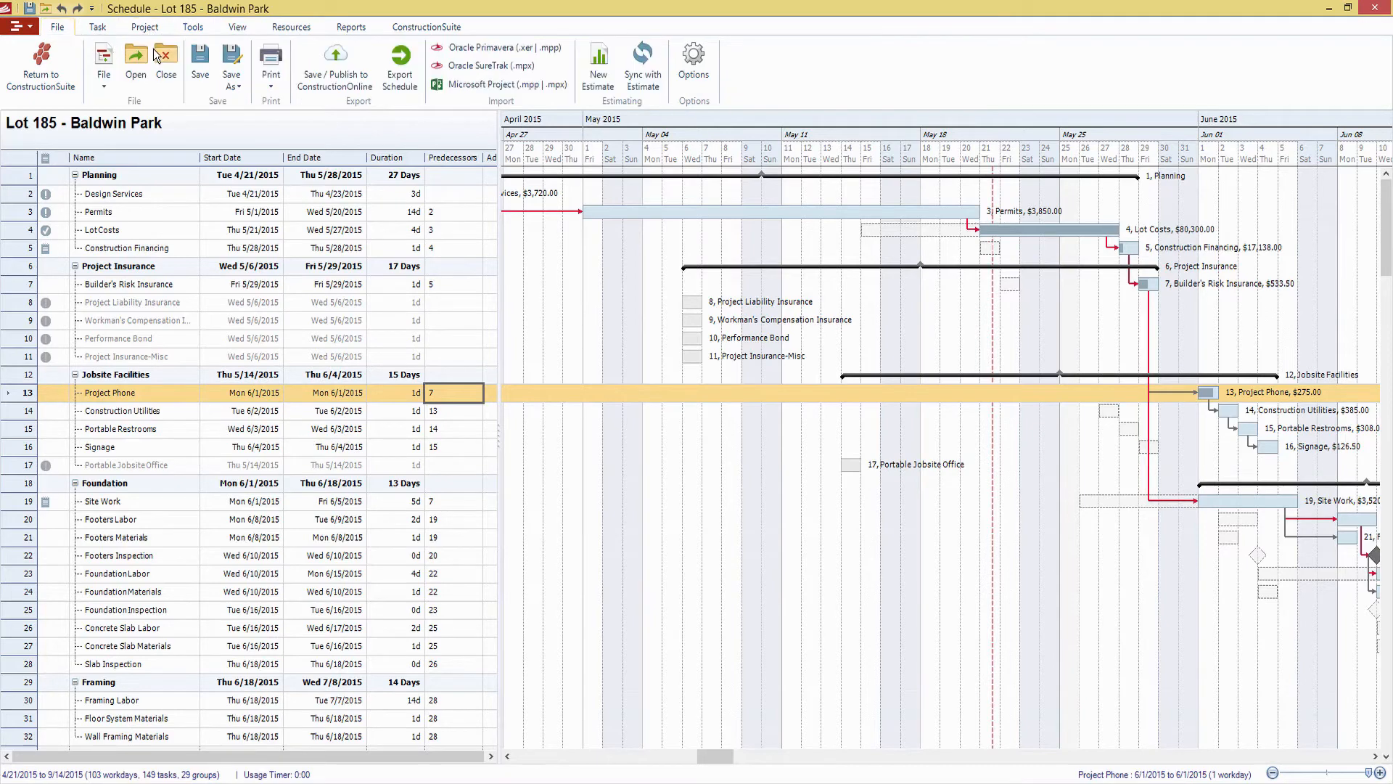
click(629, 83)
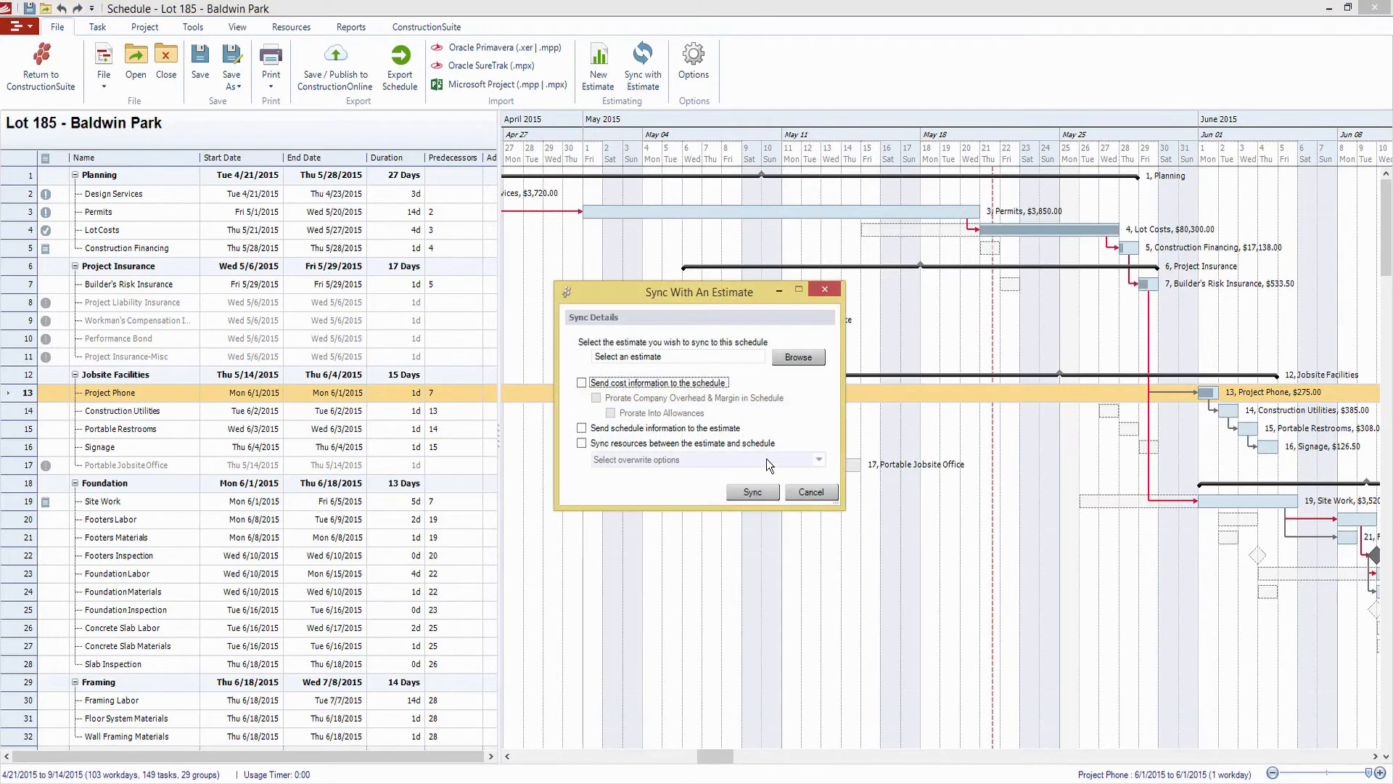
click(793, 358)
click(601, 284)
double_click(600, 283)
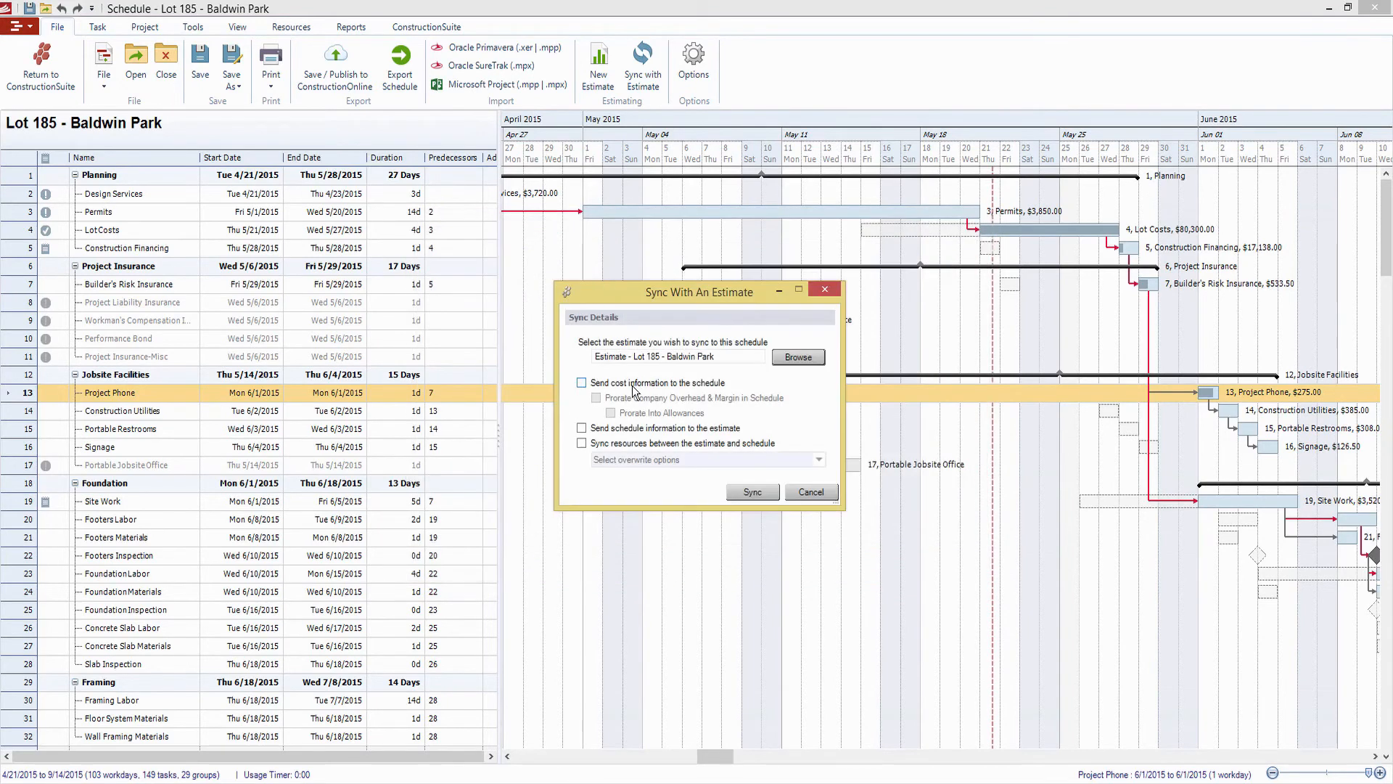
Enable sending cost information with prorated company overhead and margin, sending schedule information and syncing resources, and close the sync dialog without syncing
click(632, 384)
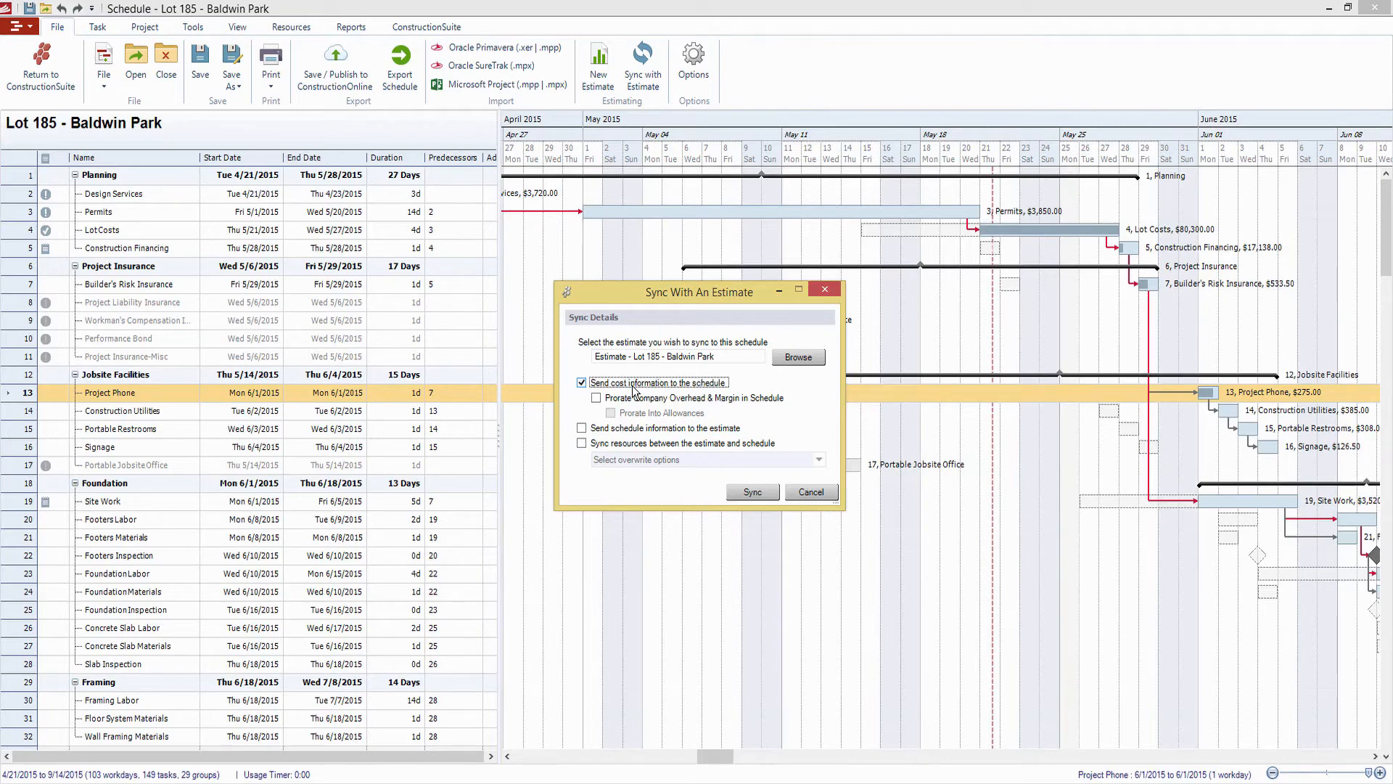
click(645, 399)
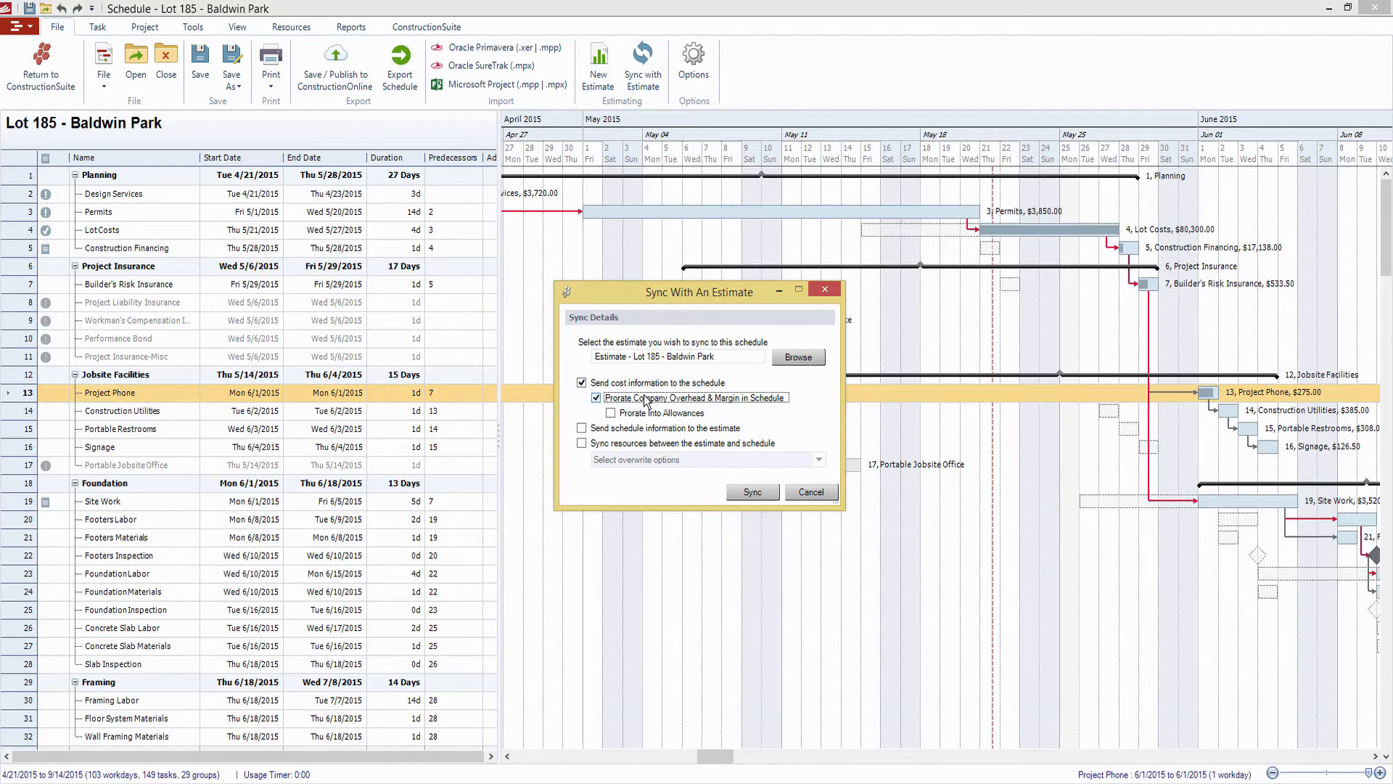
click(656, 429)
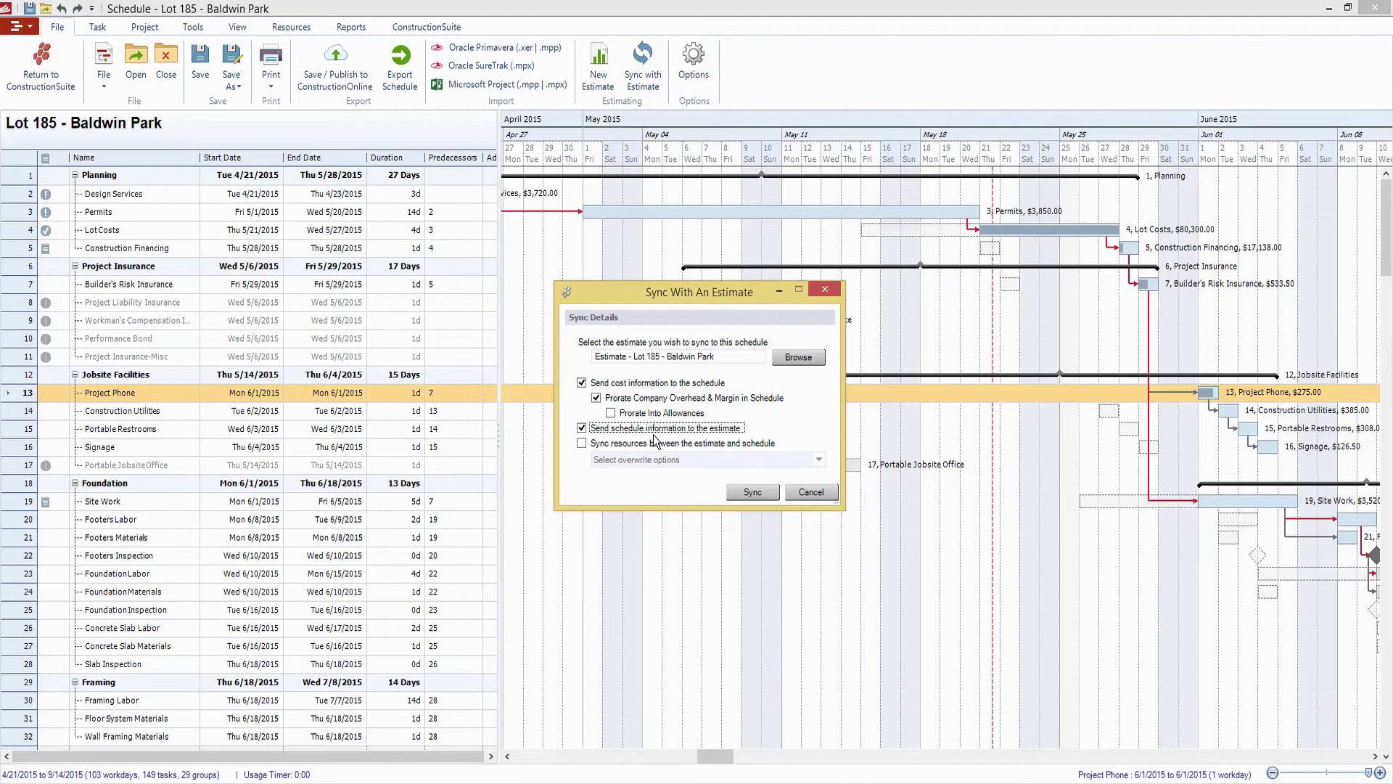
click(658, 443)
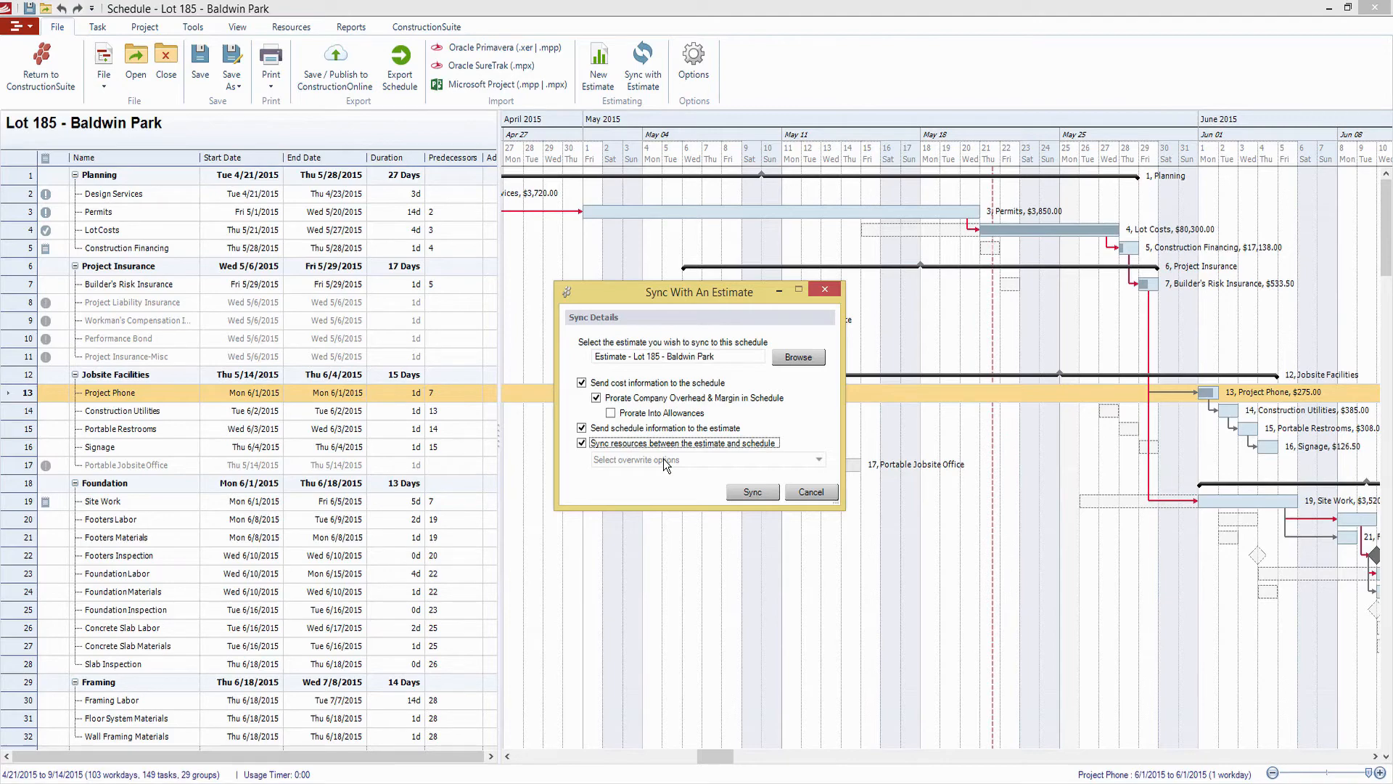
click(833, 289)
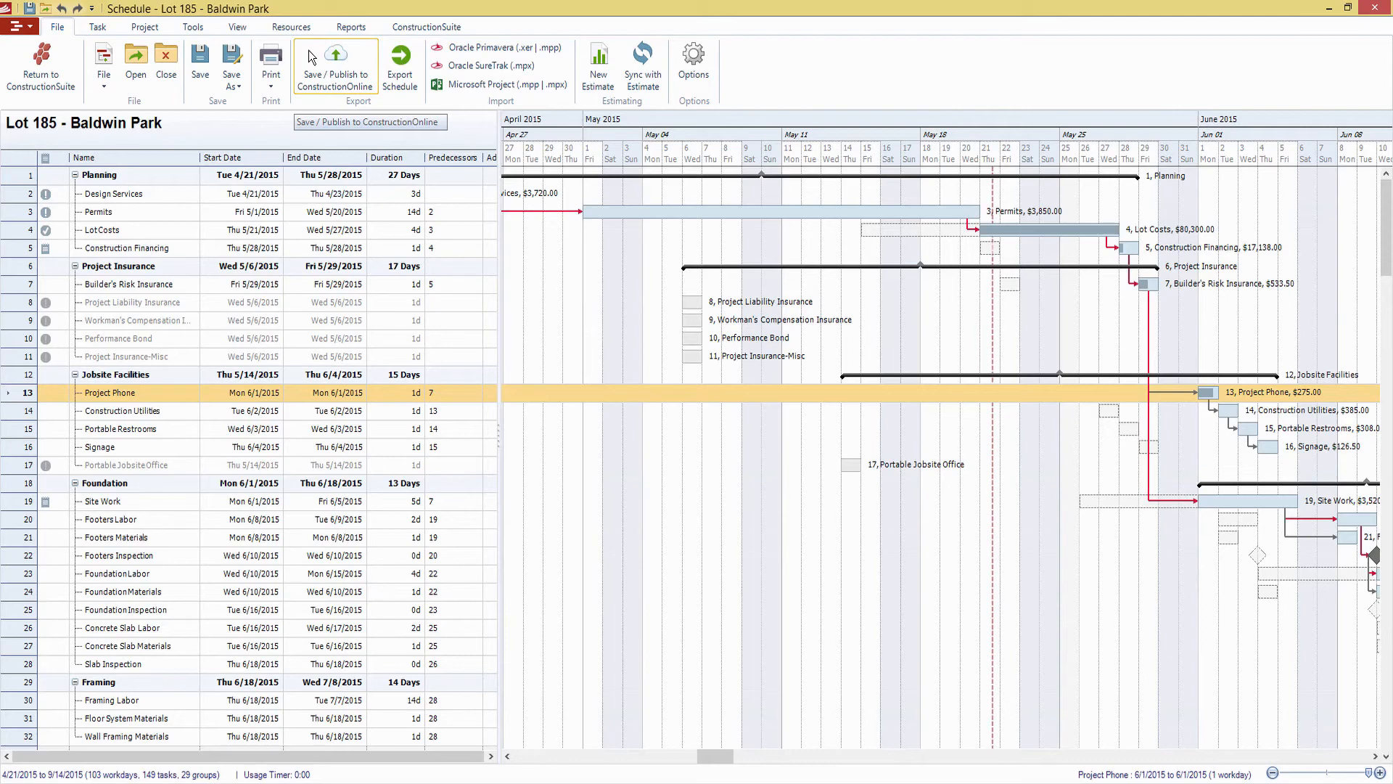
Set up a Status Report for unfinished tasks with the percent complete, resources and estimated figures columns
scroll(310, 57, down, 6)
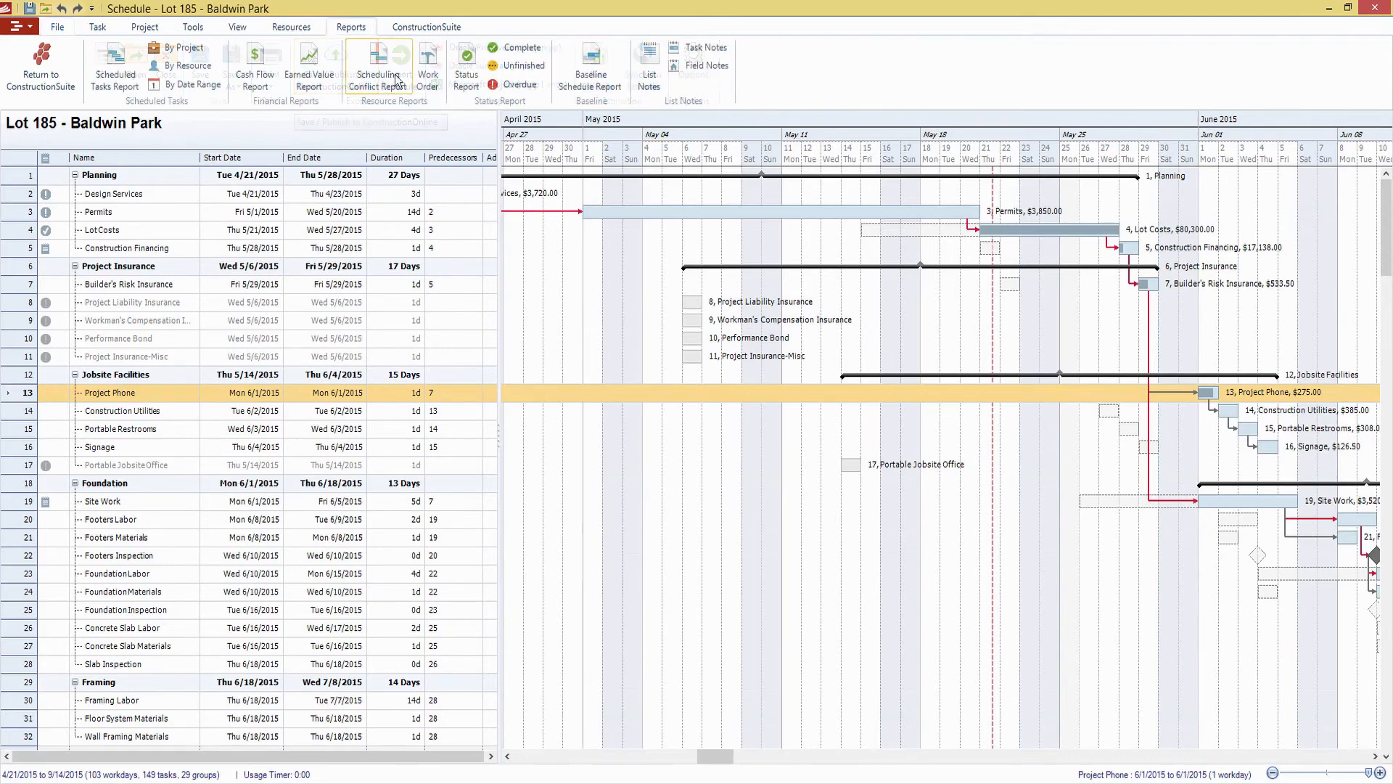
click(471, 61)
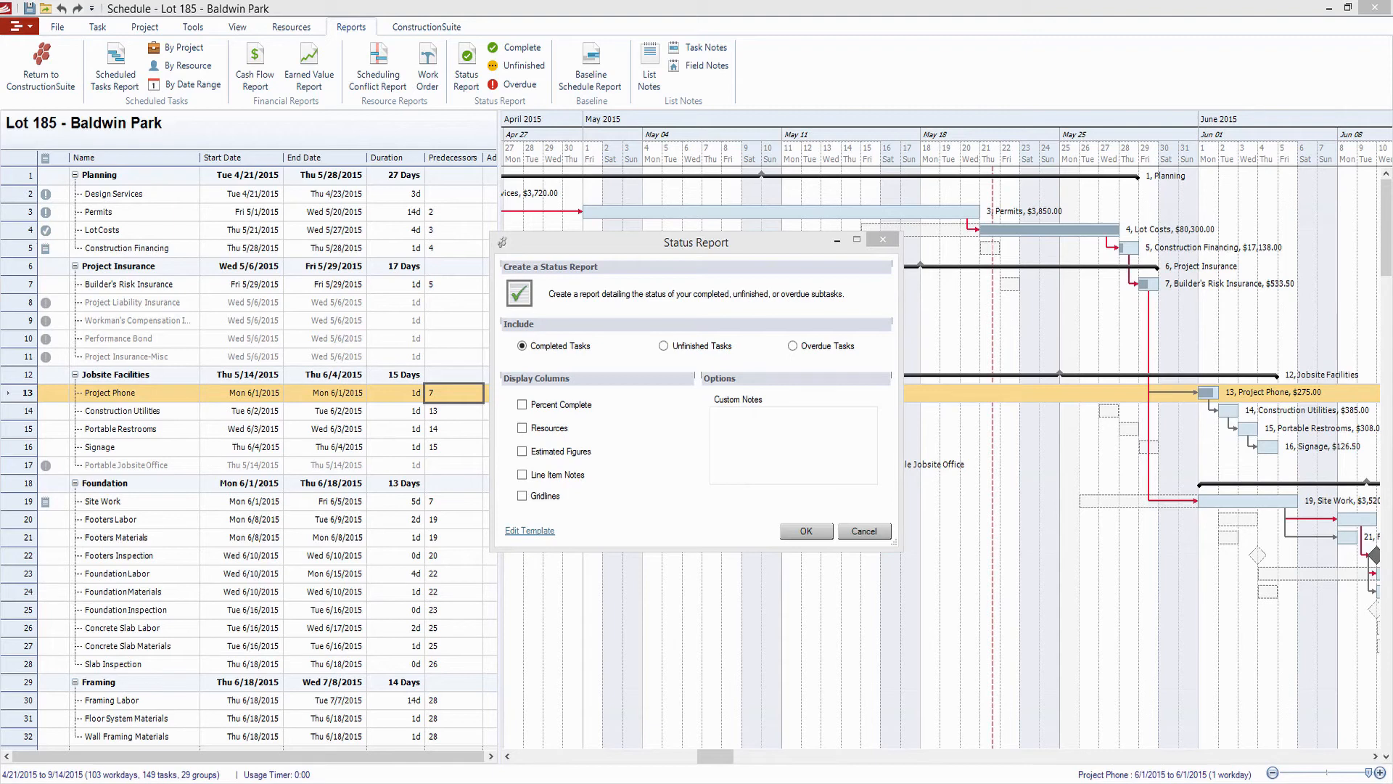
click(711, 348)
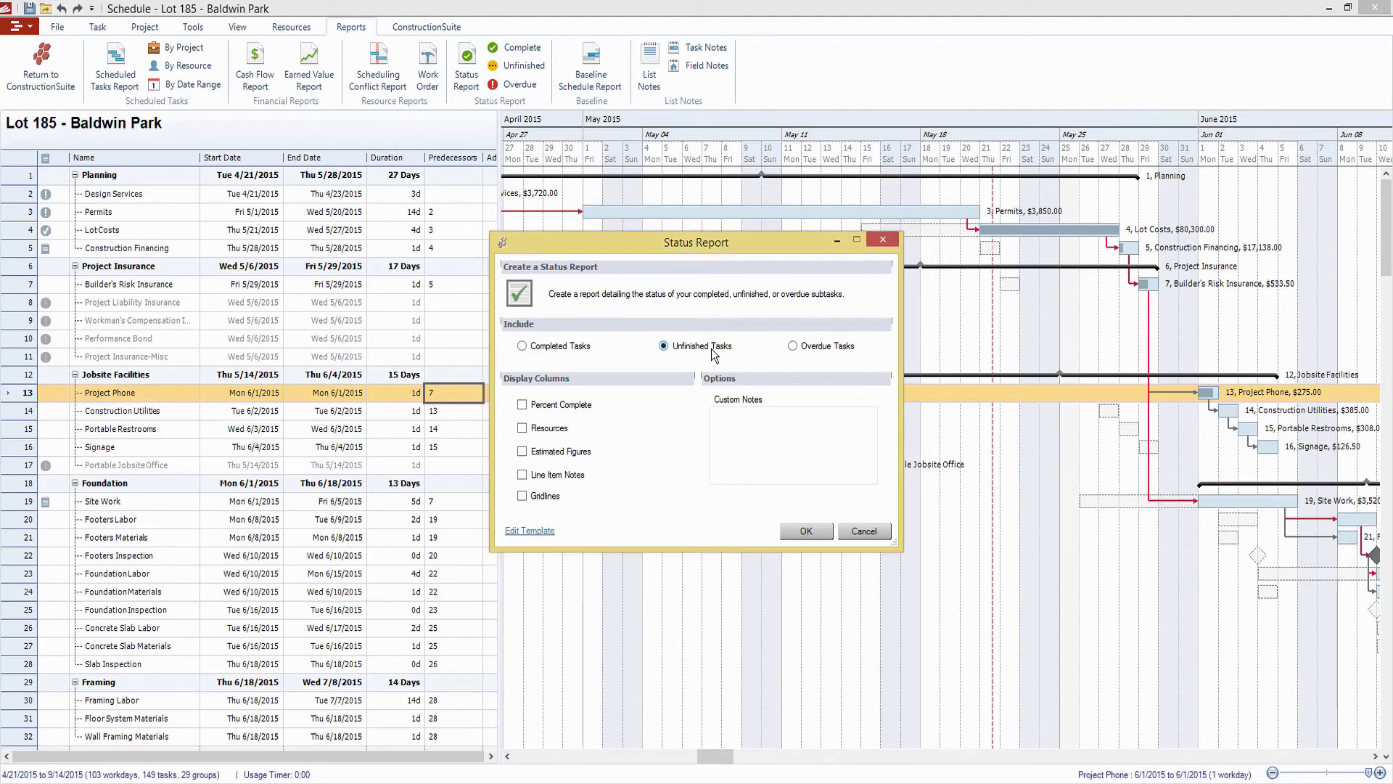
click(574, 406)
click(551, 434)
click(806, 532)
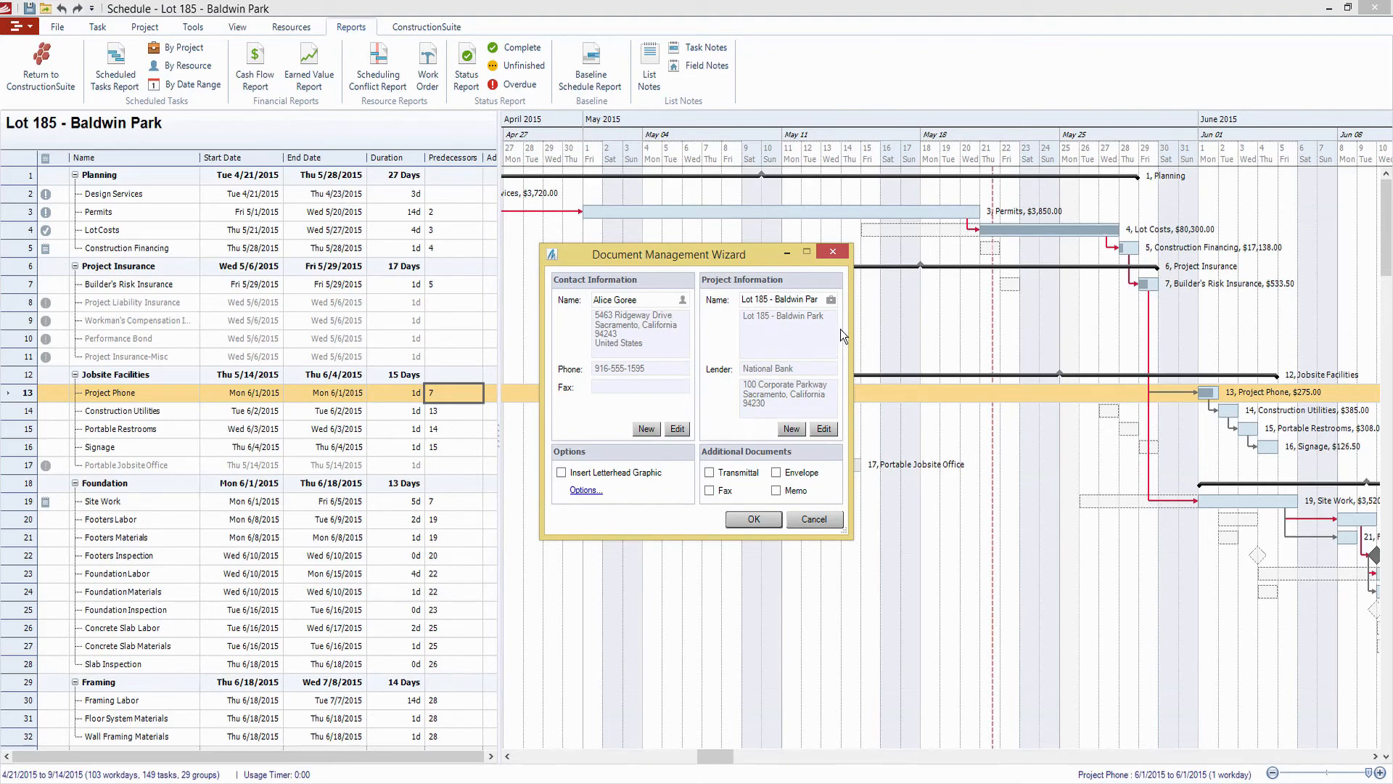
Include the letterhead graphic, generate the status report document in OnPoint and maximize its window
click(633, 475)
click(754, 519)
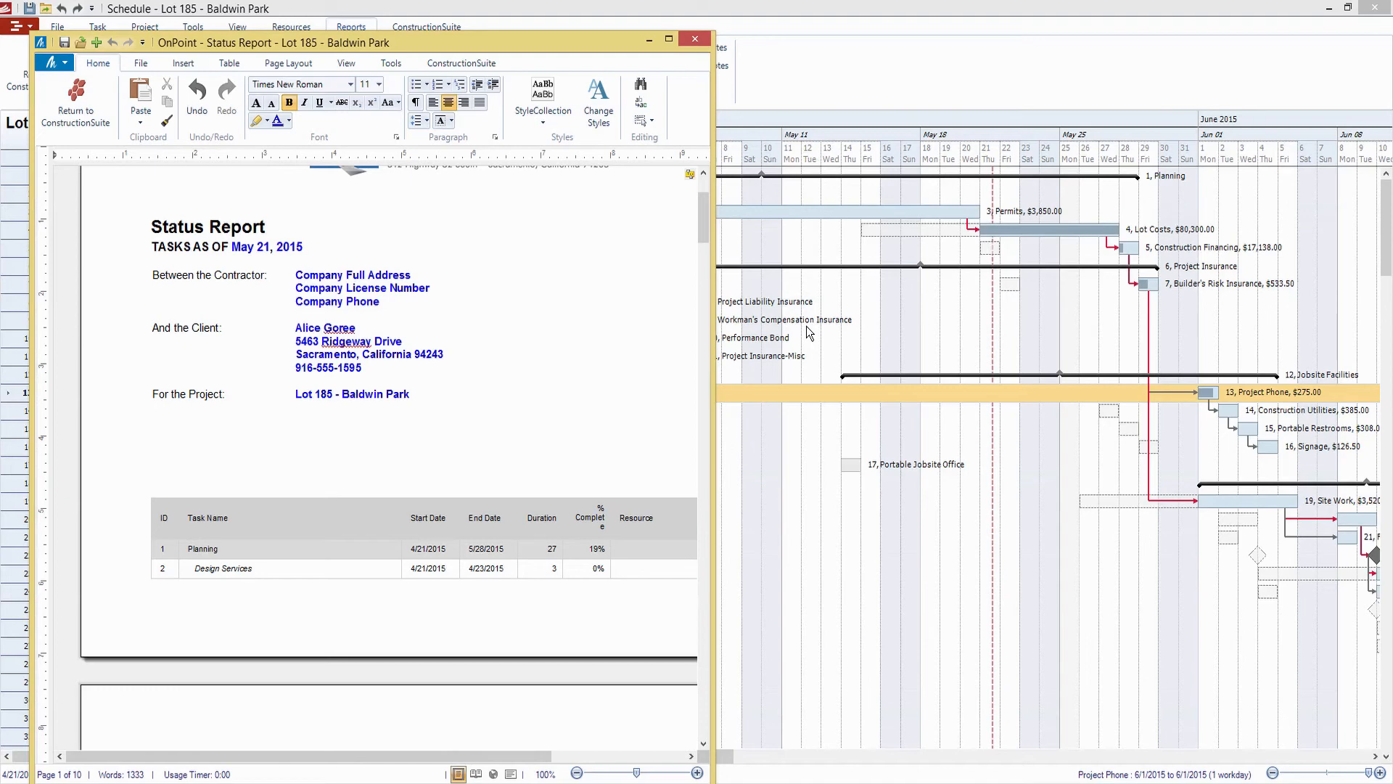
click(667, 29)
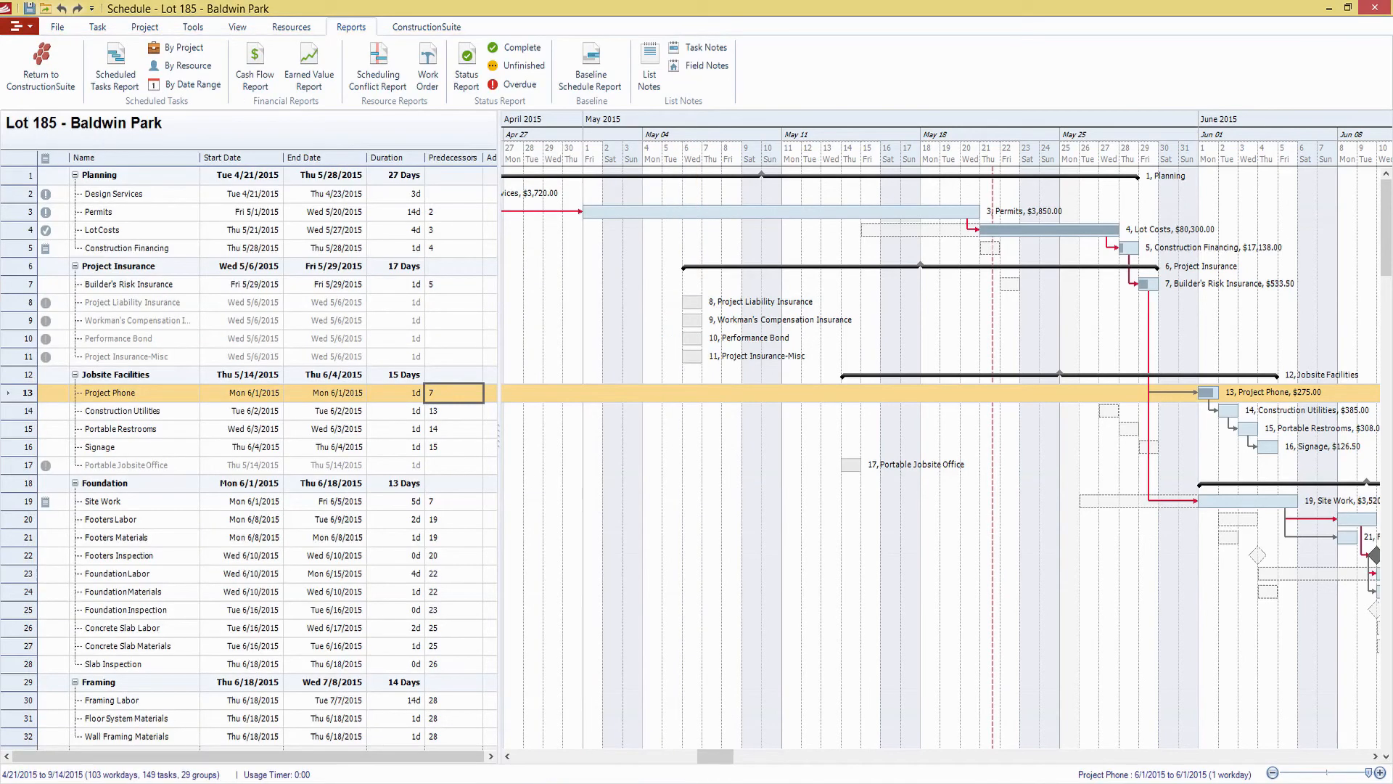
key(alt+Tab)
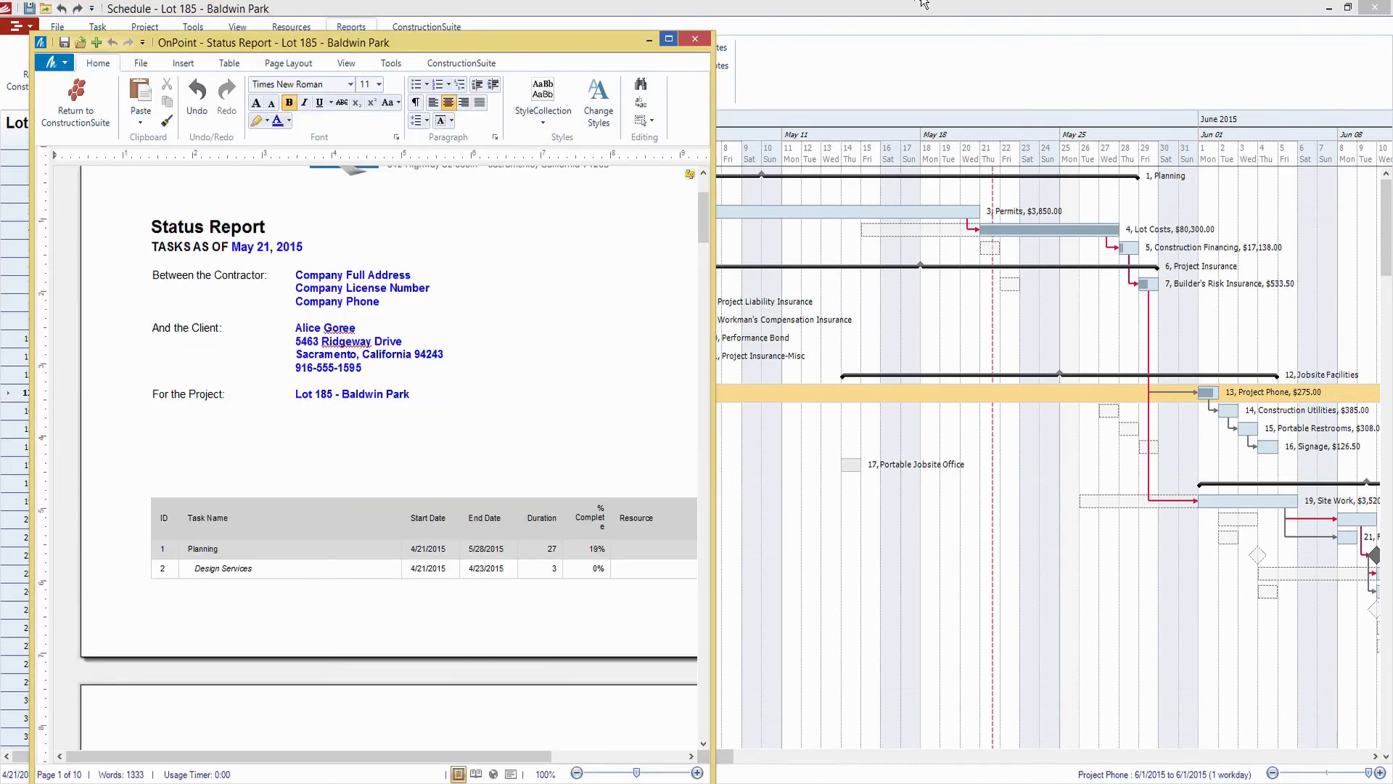
click(672, 42)
click(915, 360)
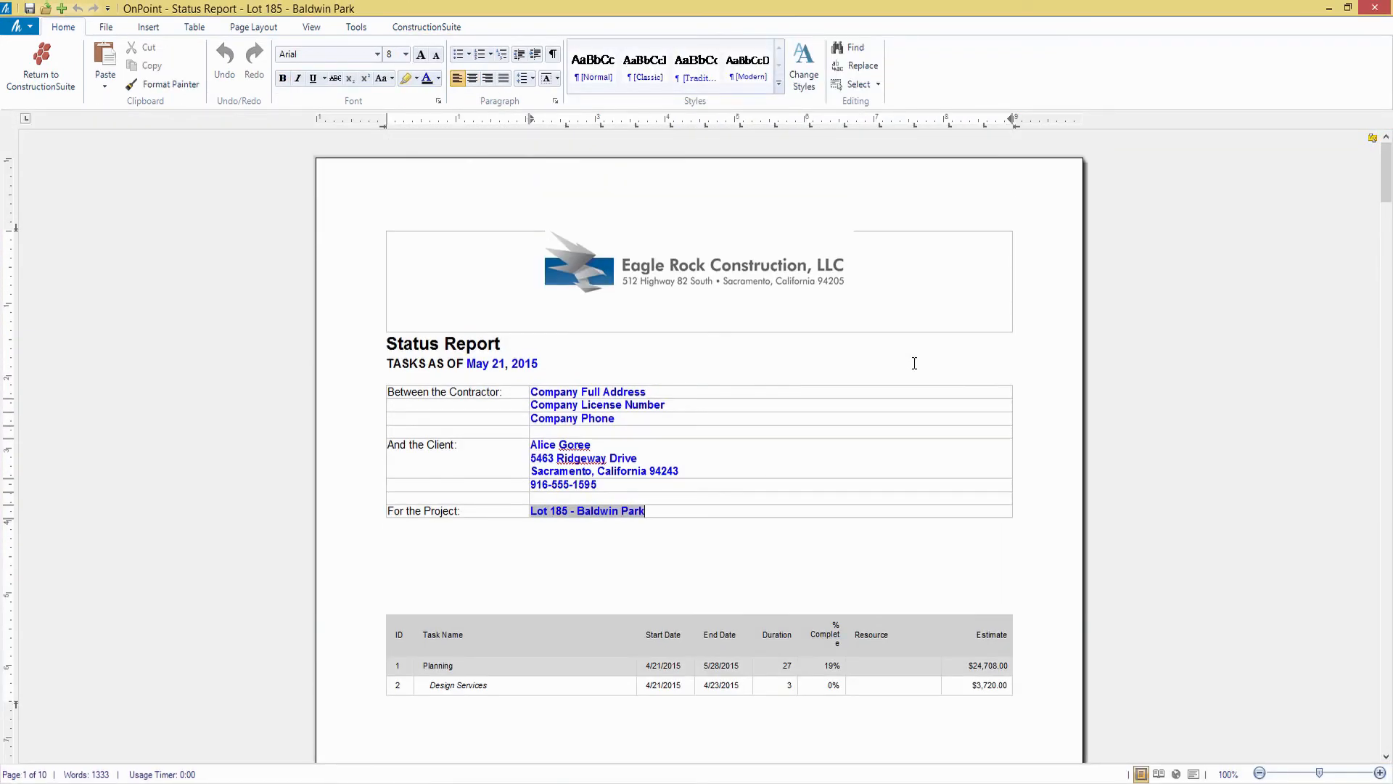
Widen the % Complete column of the status report table so its heading fits on one line
scroll(915, 363, down, 2)
scroll(788, 484, down, 1)
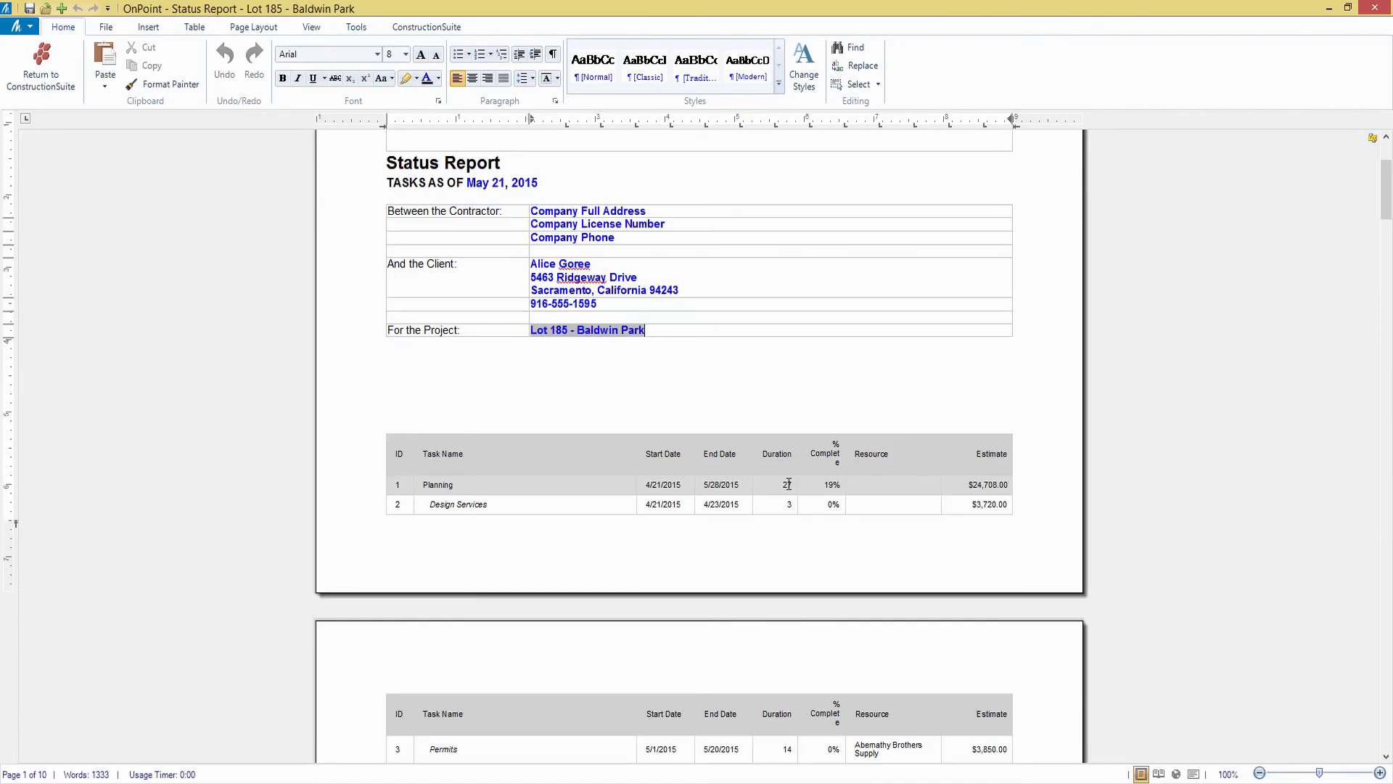
drag(845, 454, 869, 456)
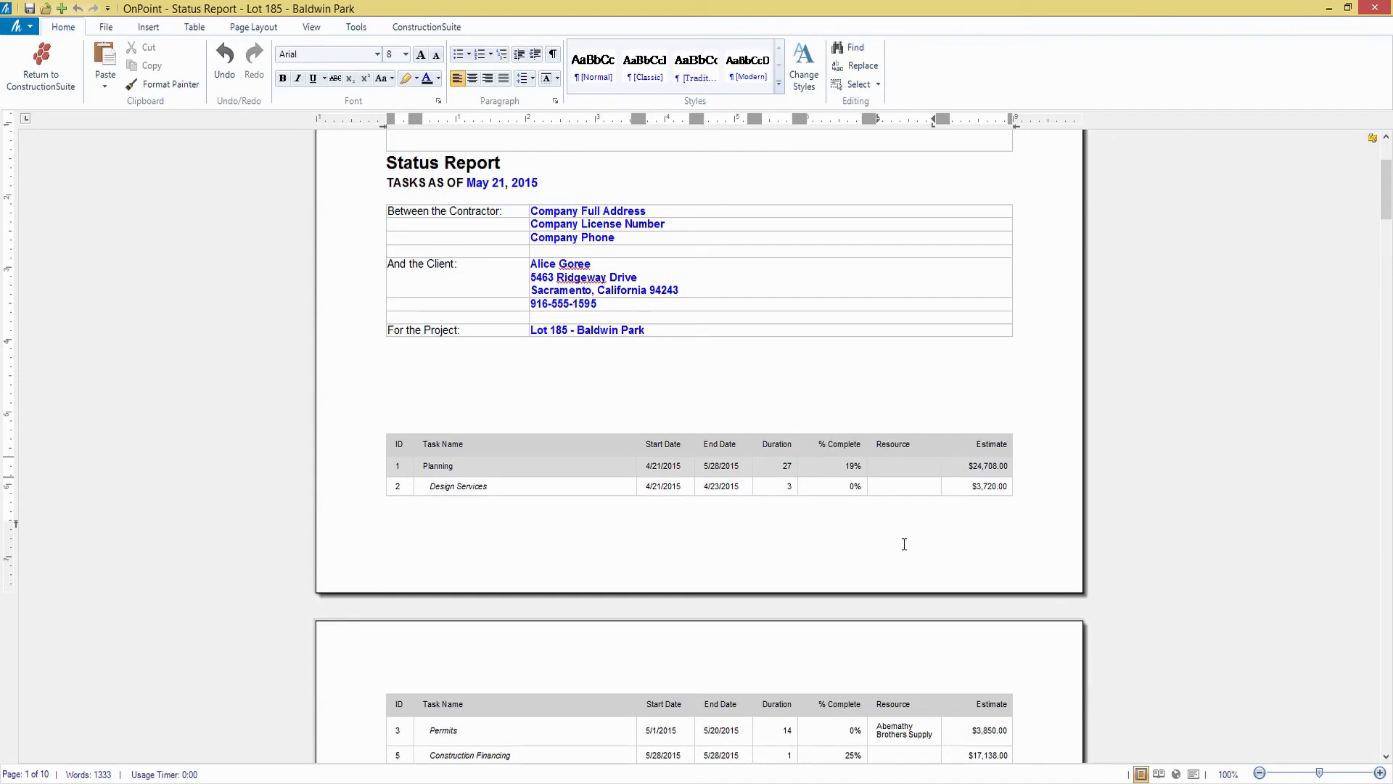
Review the unfinished tasks on the second page of the status report and return to the OnPlan schedule
scroll(927, 520, down, 5)
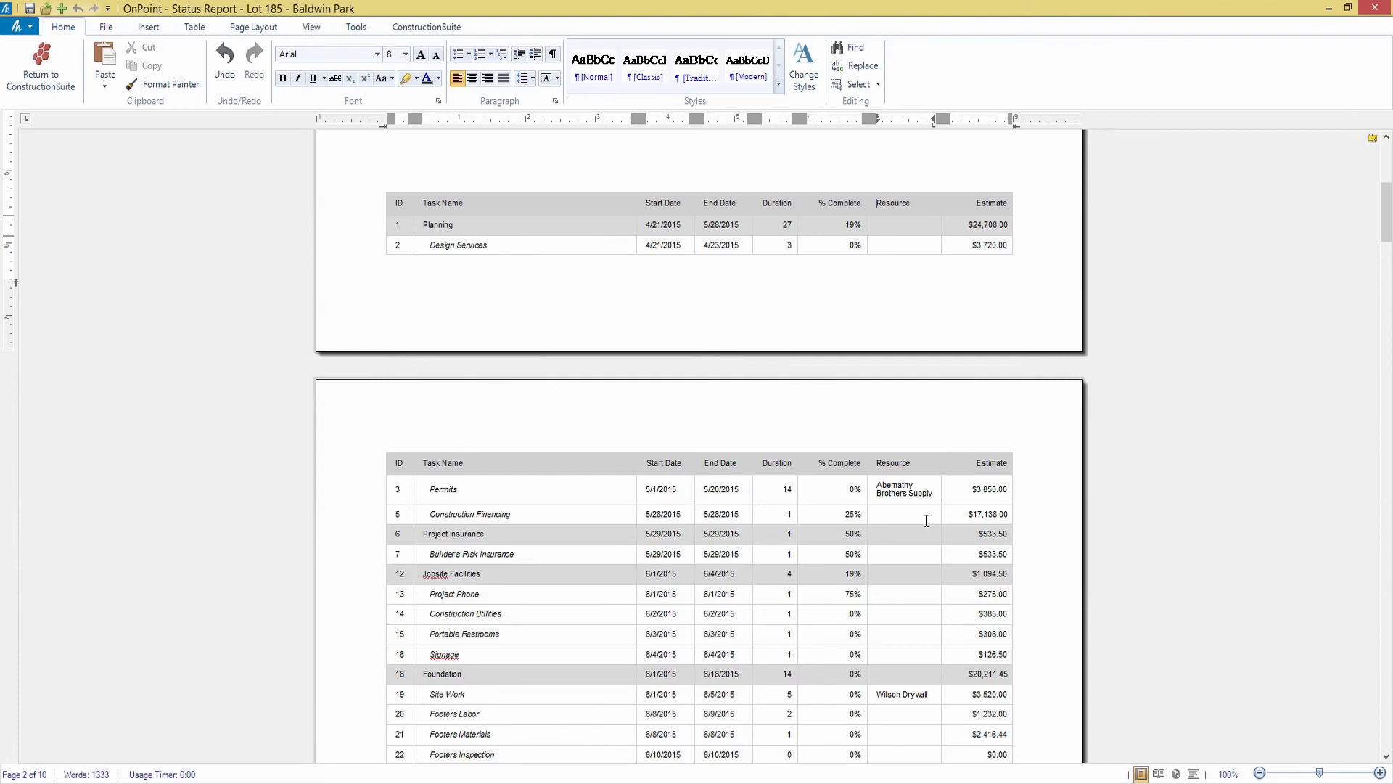
scroll(926, 521, down, 1)
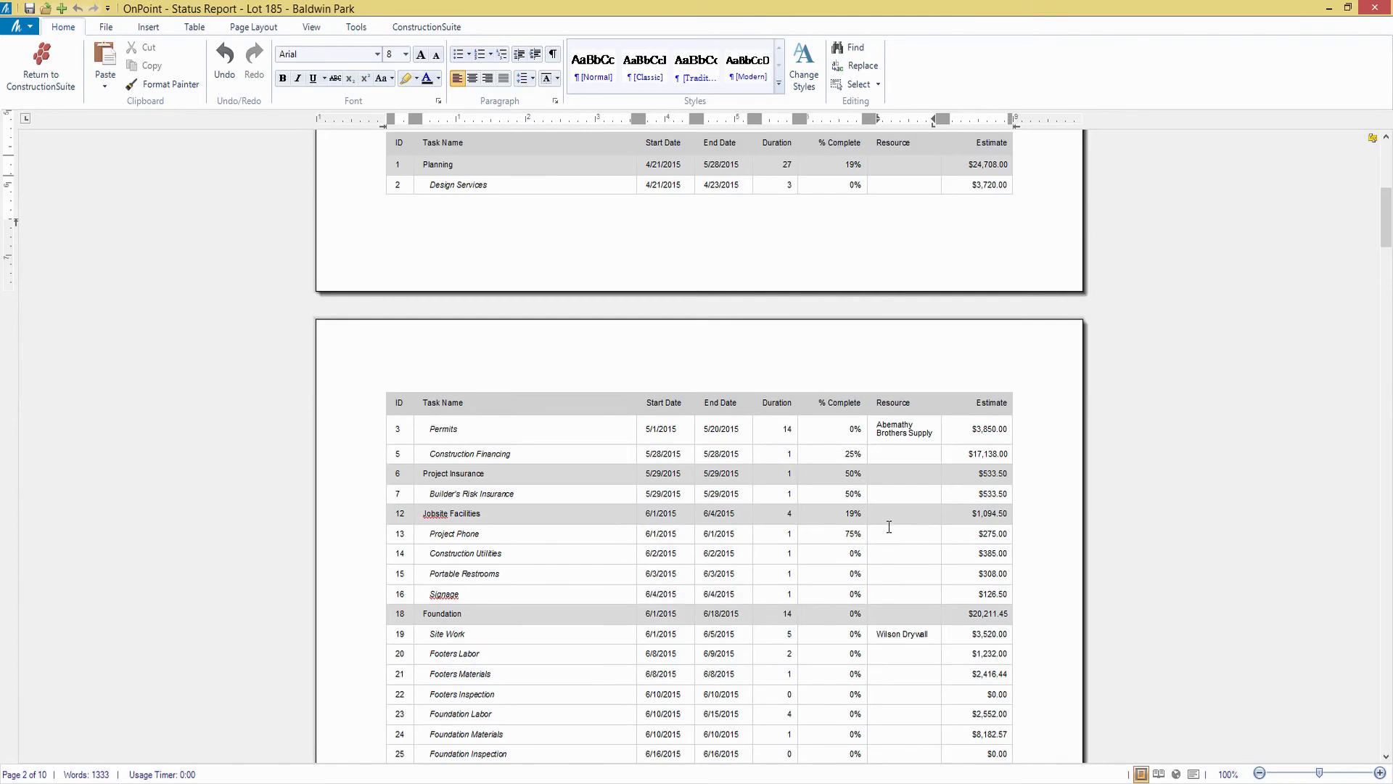
scroll(883, 517, down, 2)
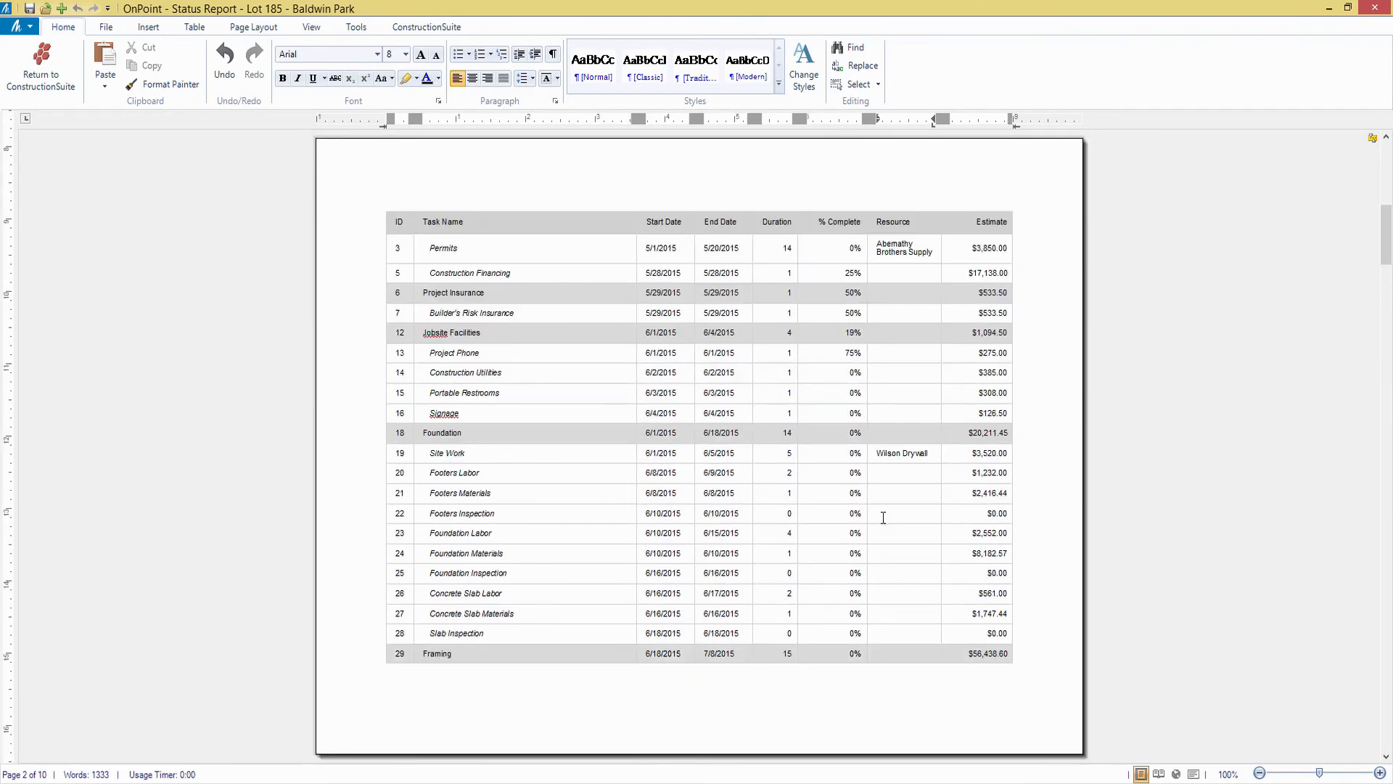
click(1339, 10)
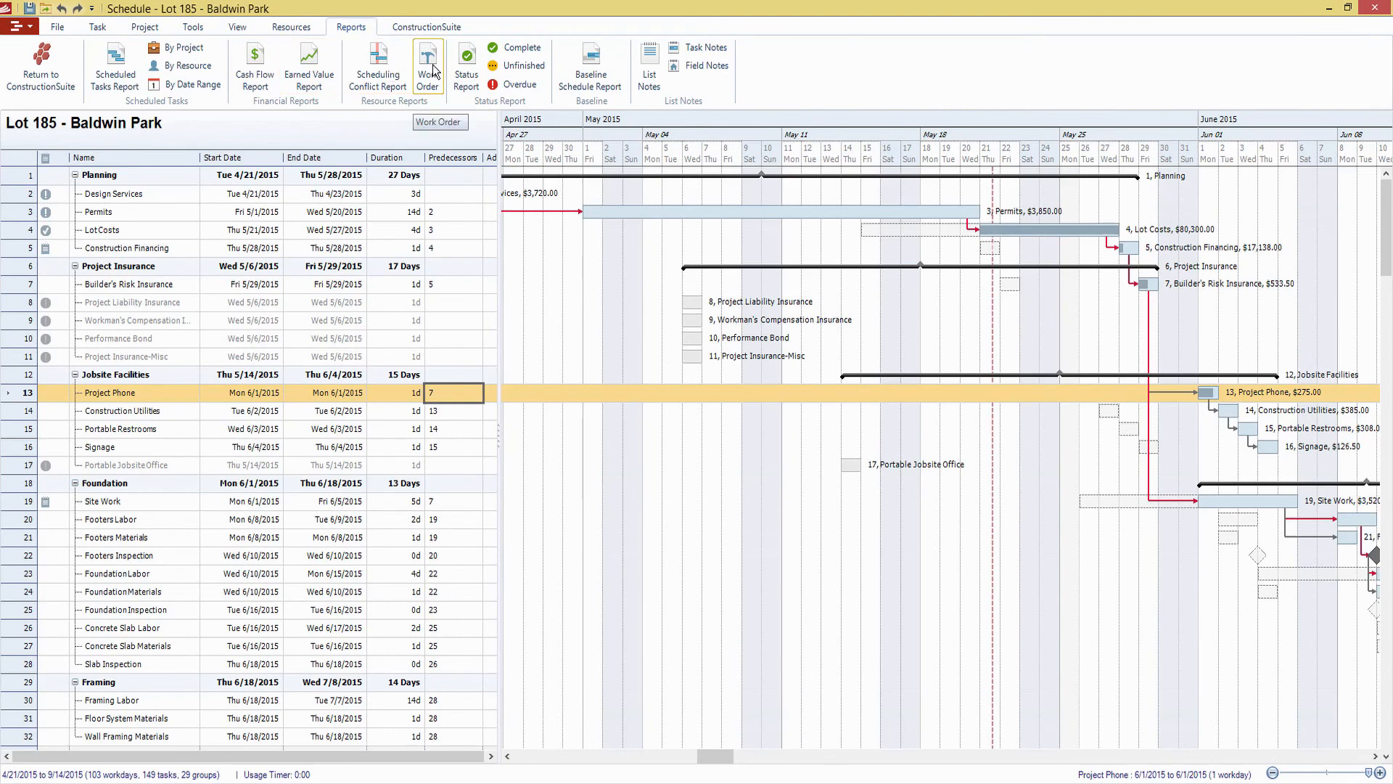
Try an Earned Value Report with percent complete, estimated figures and resources, and close the generated document
click(305, 78)
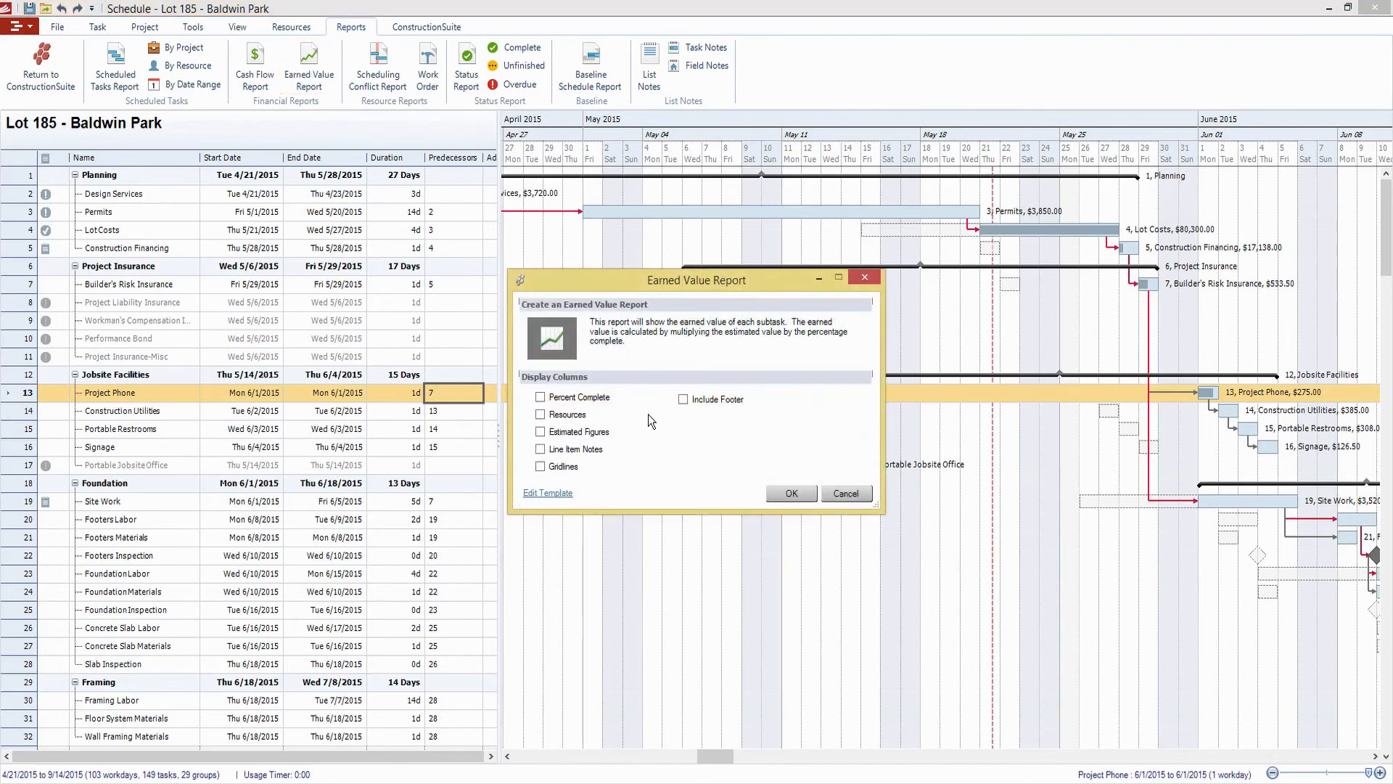
click(592, 398)
click(573, 432)
click(574, 415)
click(803, 493)
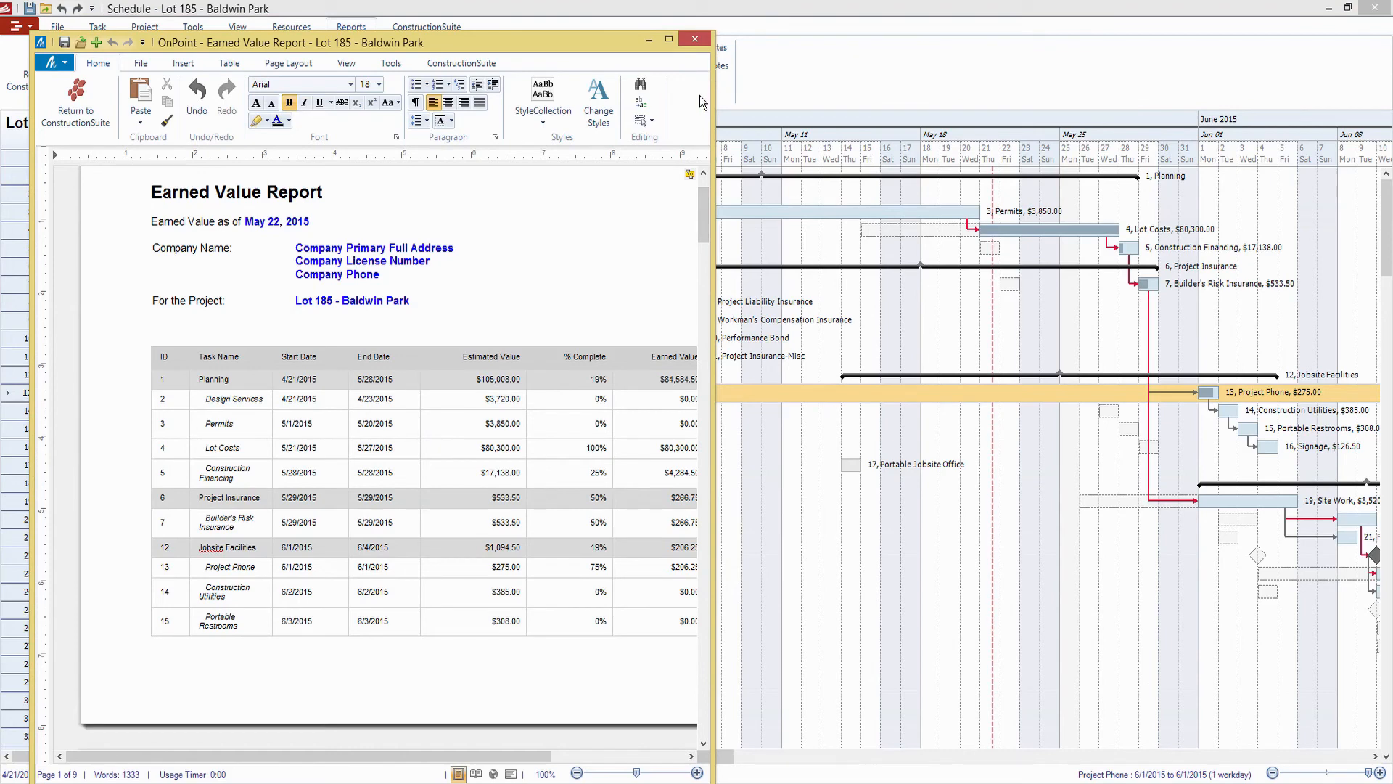
click(695, 40)
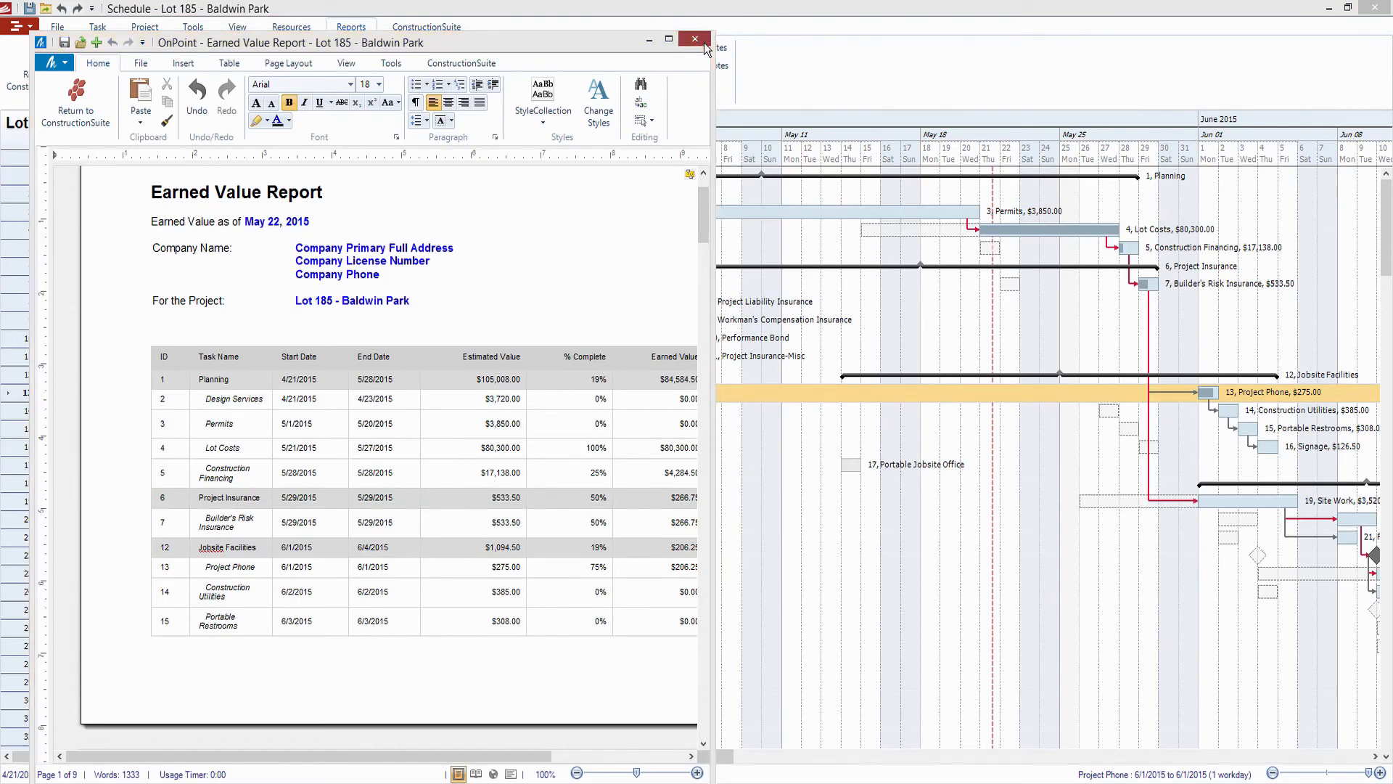
click(438, 456)
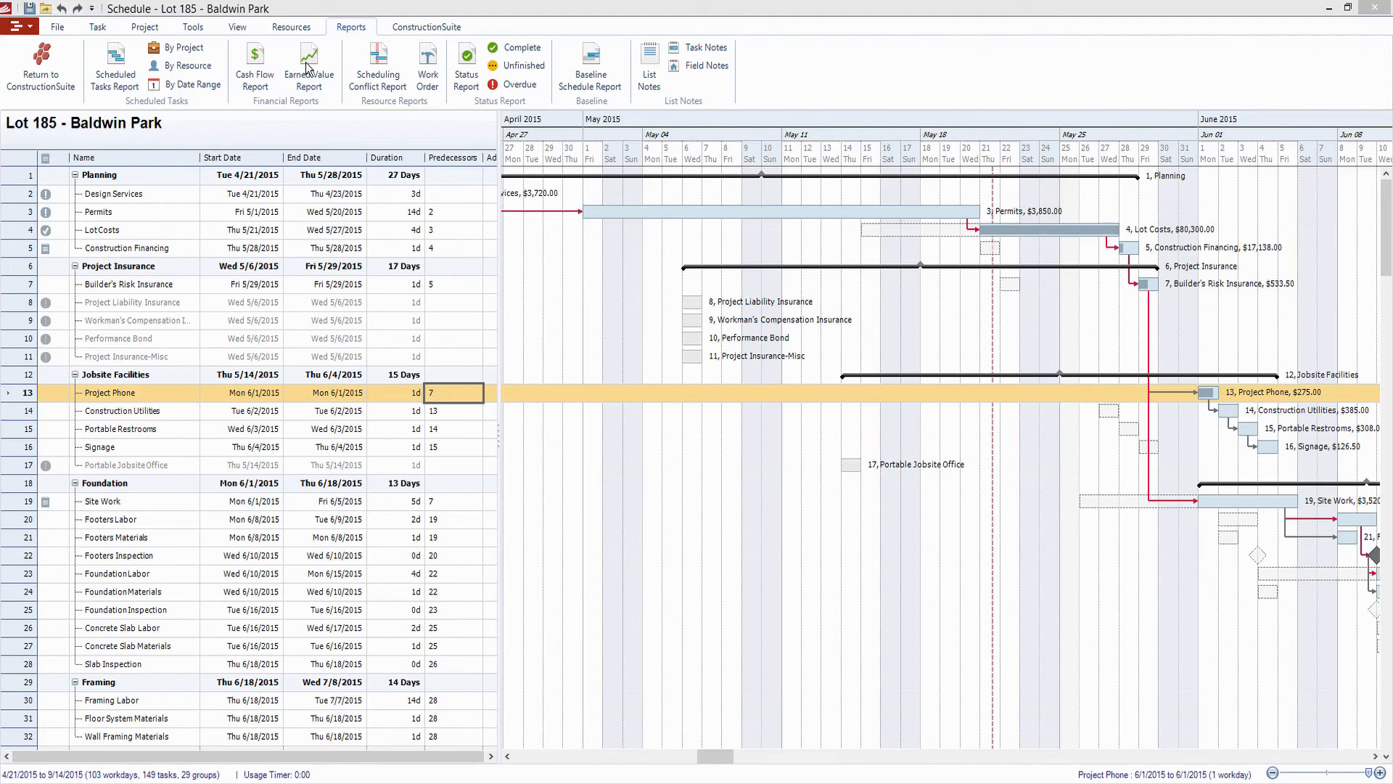
Generate an Earned Value Report showing percent complete, resources and estimated figures, and maximize its OnPoint window
click(306, 67)
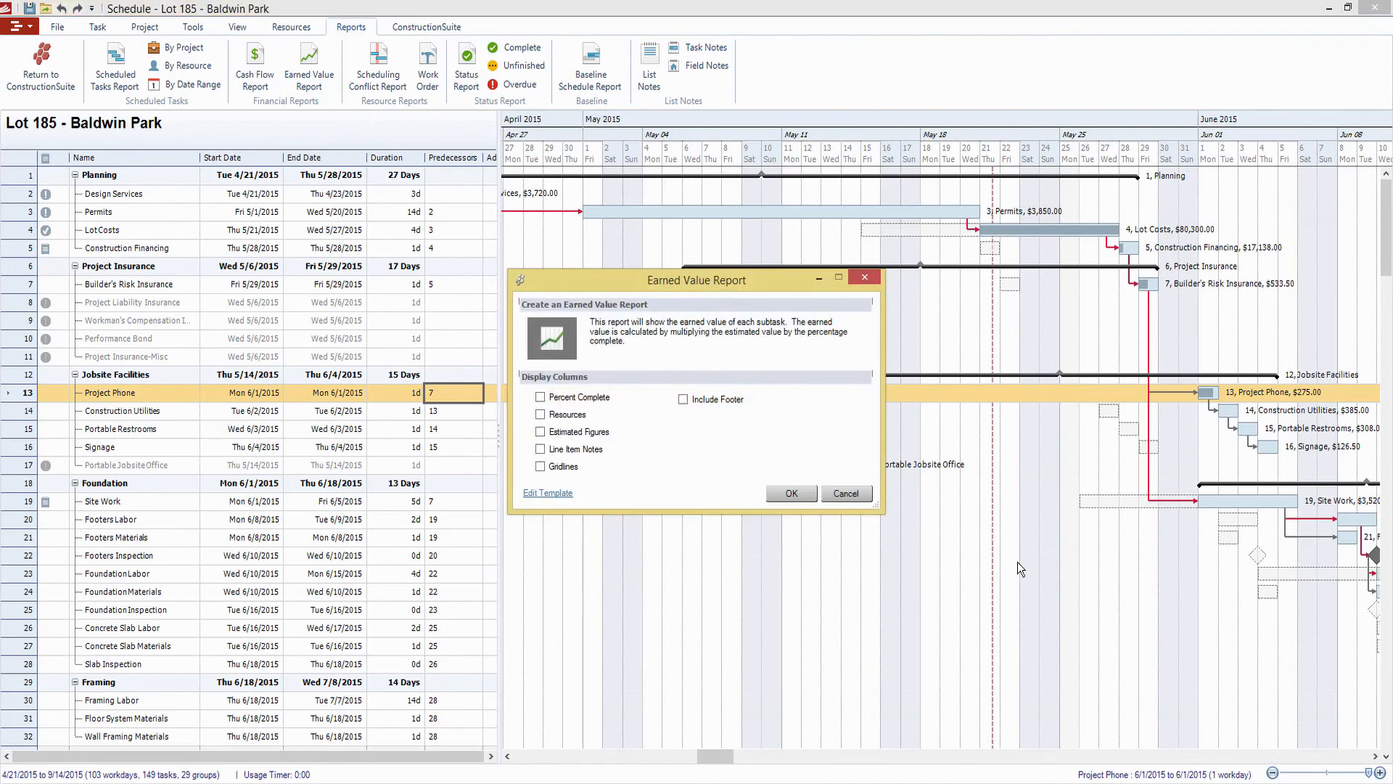
click(600, 400)
click(570, 416)
click(588, 434)
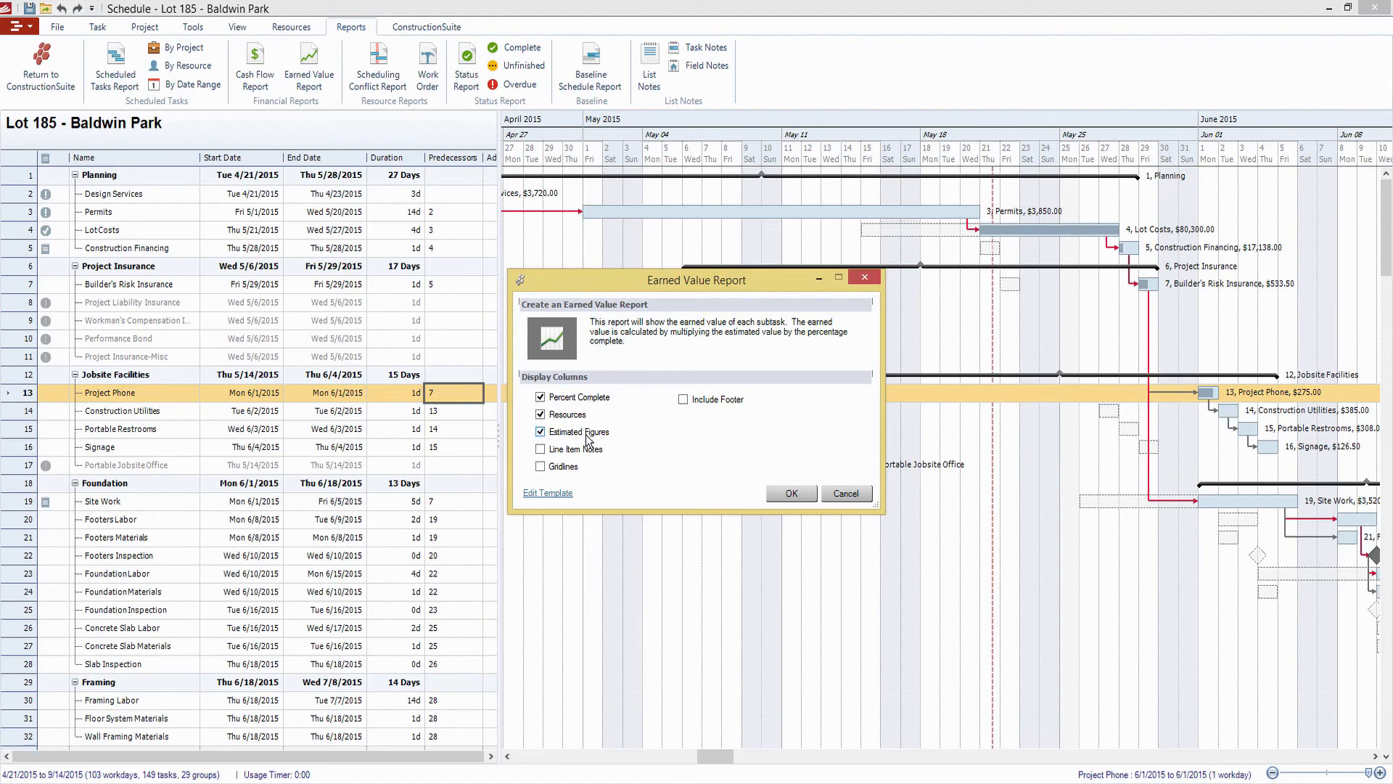
click(791, 495)
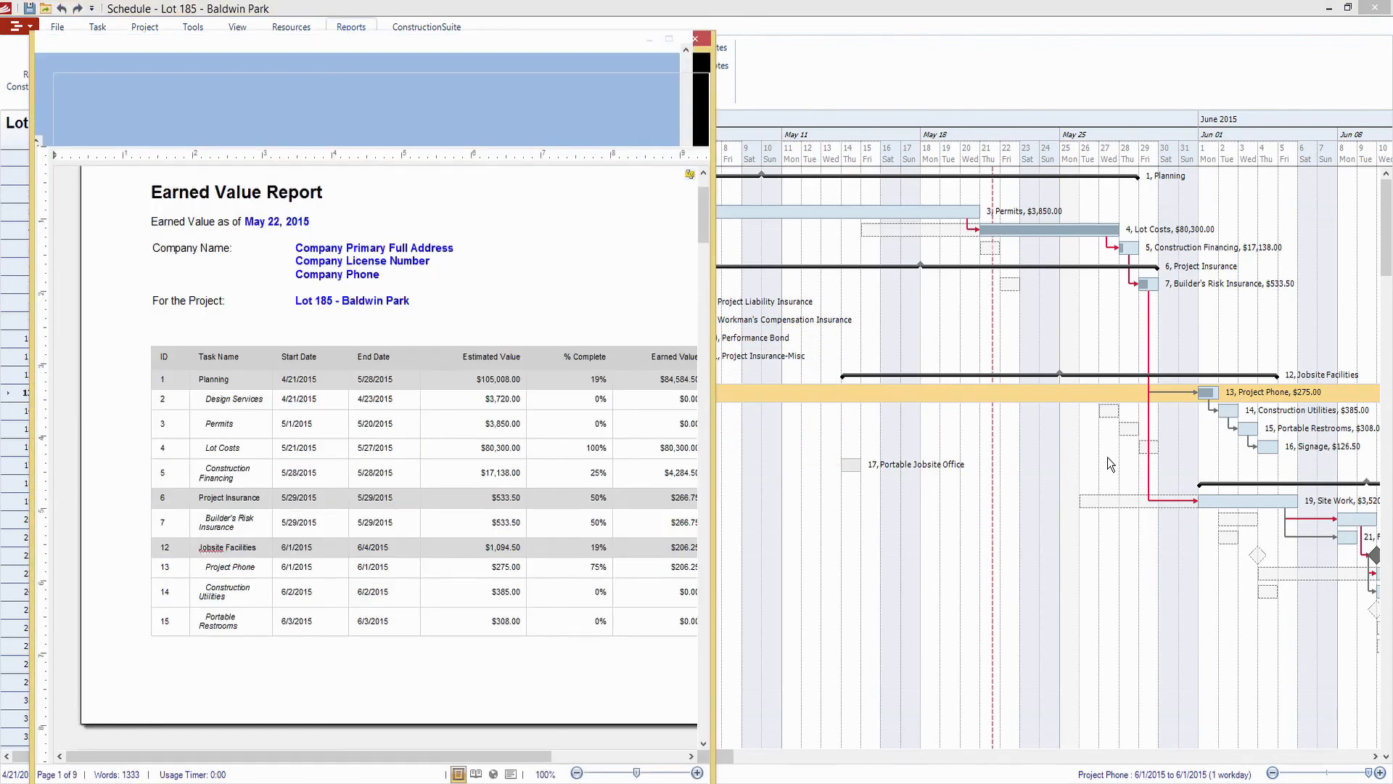
click(670, 38)
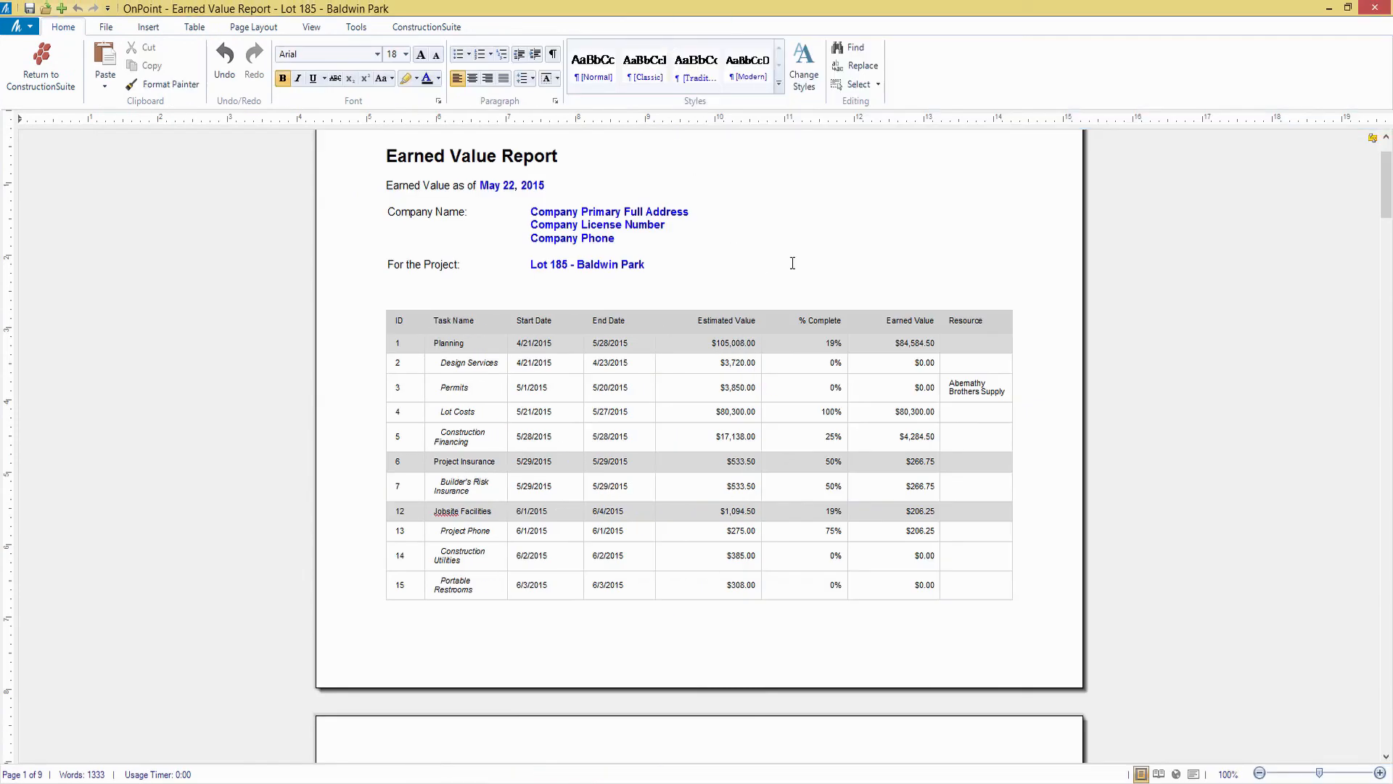
Examine the estimated value, percent complete, earned value and resource of each task through the report's last page
scroll(876, 238, down, 1)
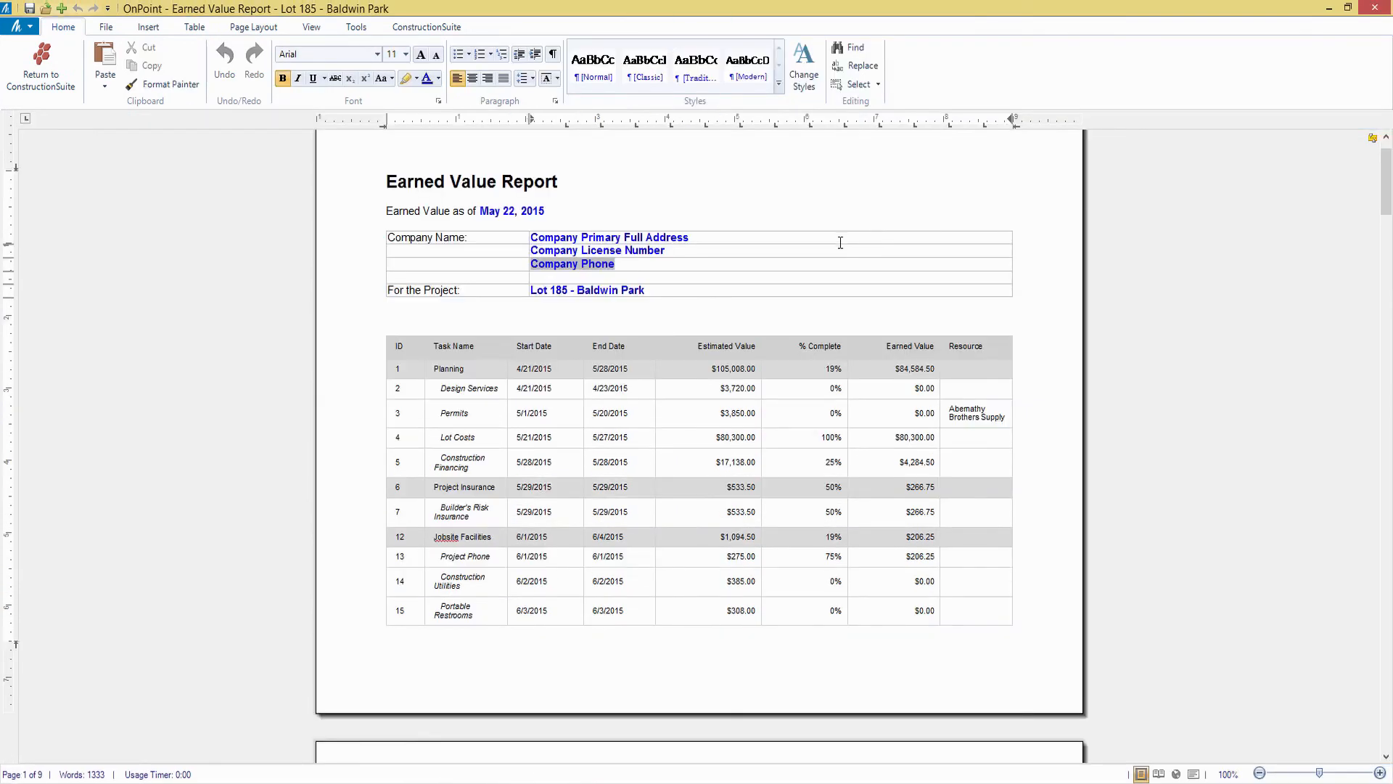
scroll(841, 243, down, 1)
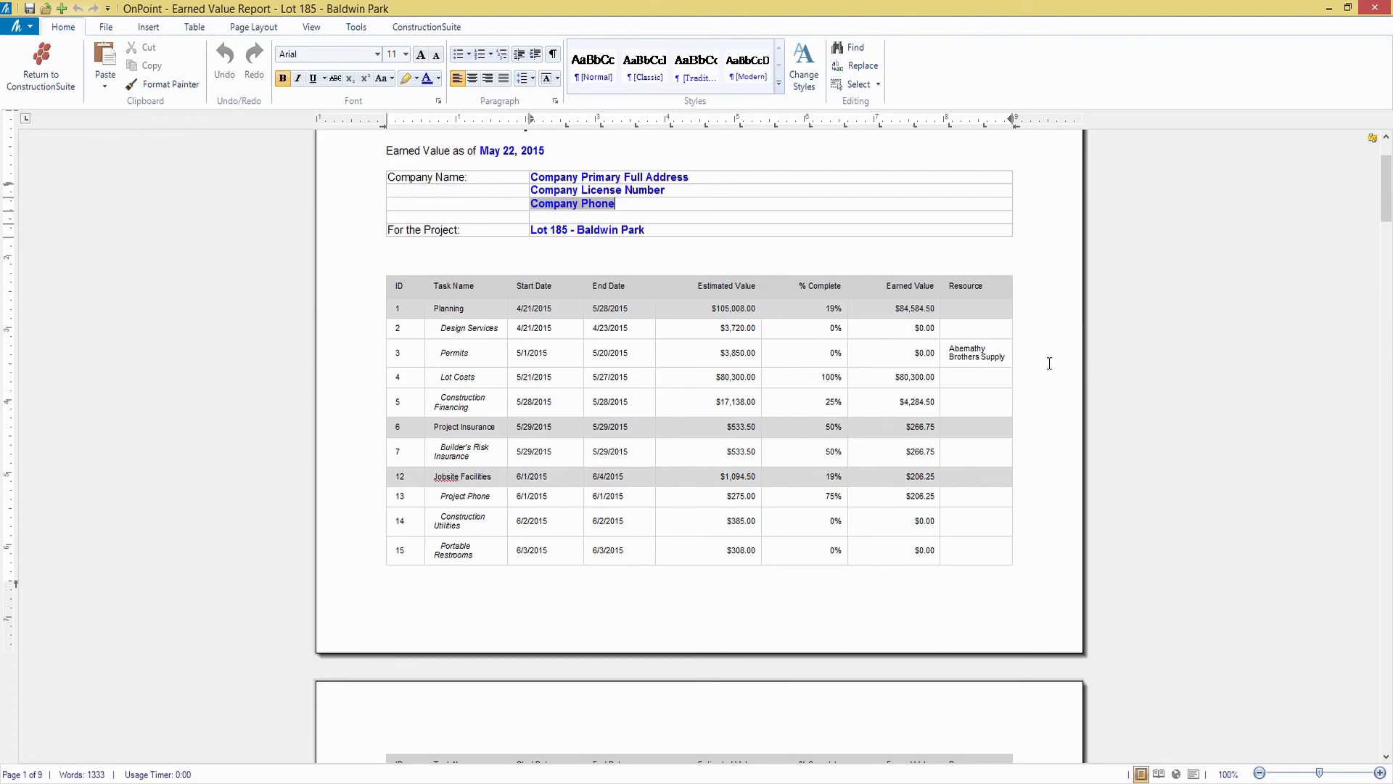
scroll(1050, 363, down, 2)
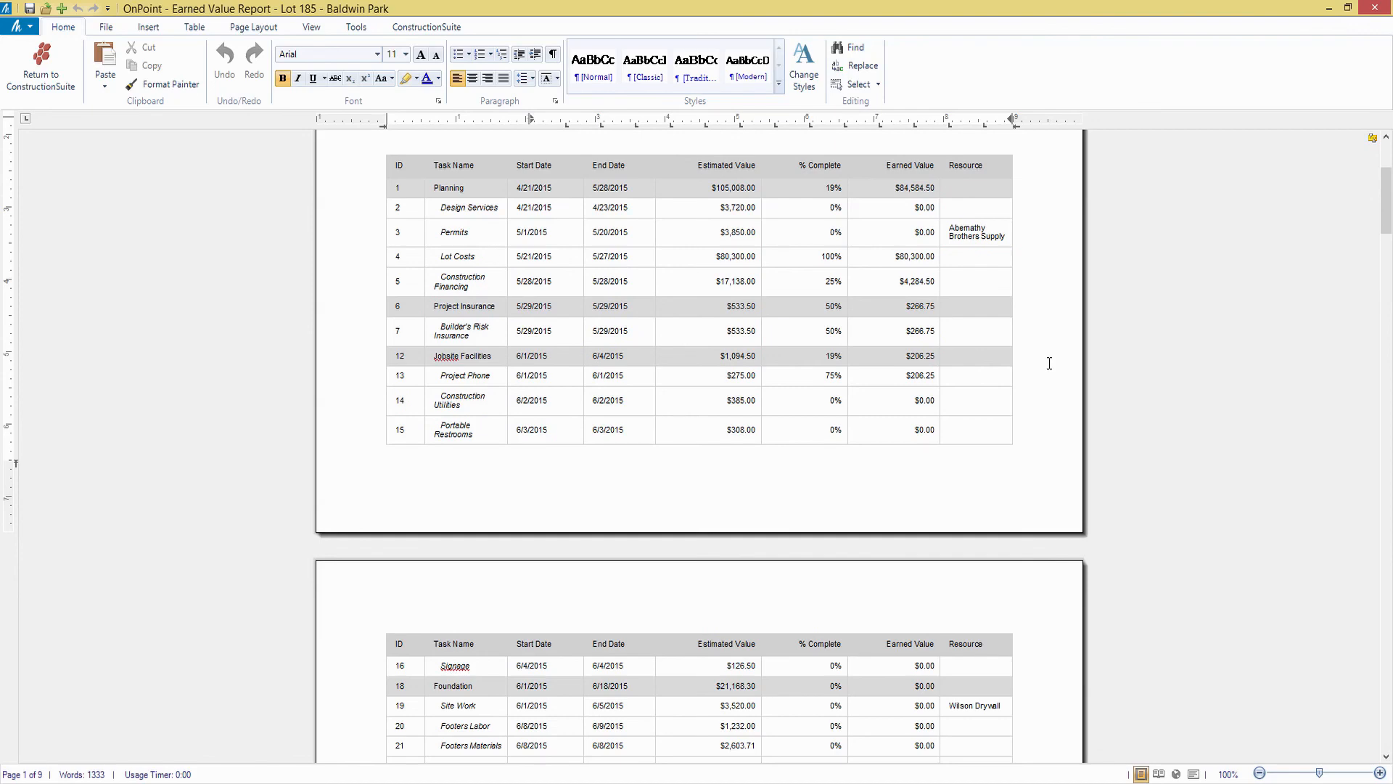
scroll(1050, 362, down, 3)
scroll(1050, 363, down, 3)
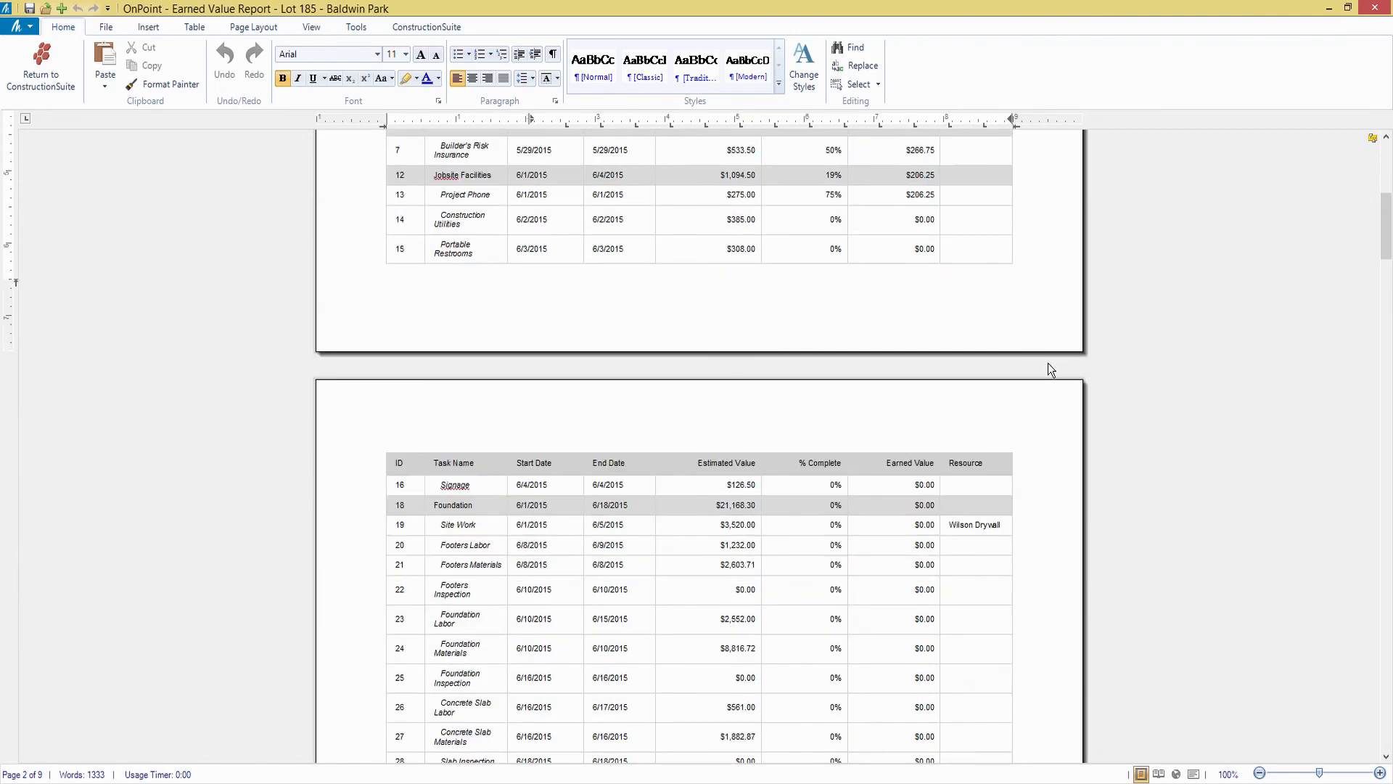
scroll(1049, 363, down, 20)
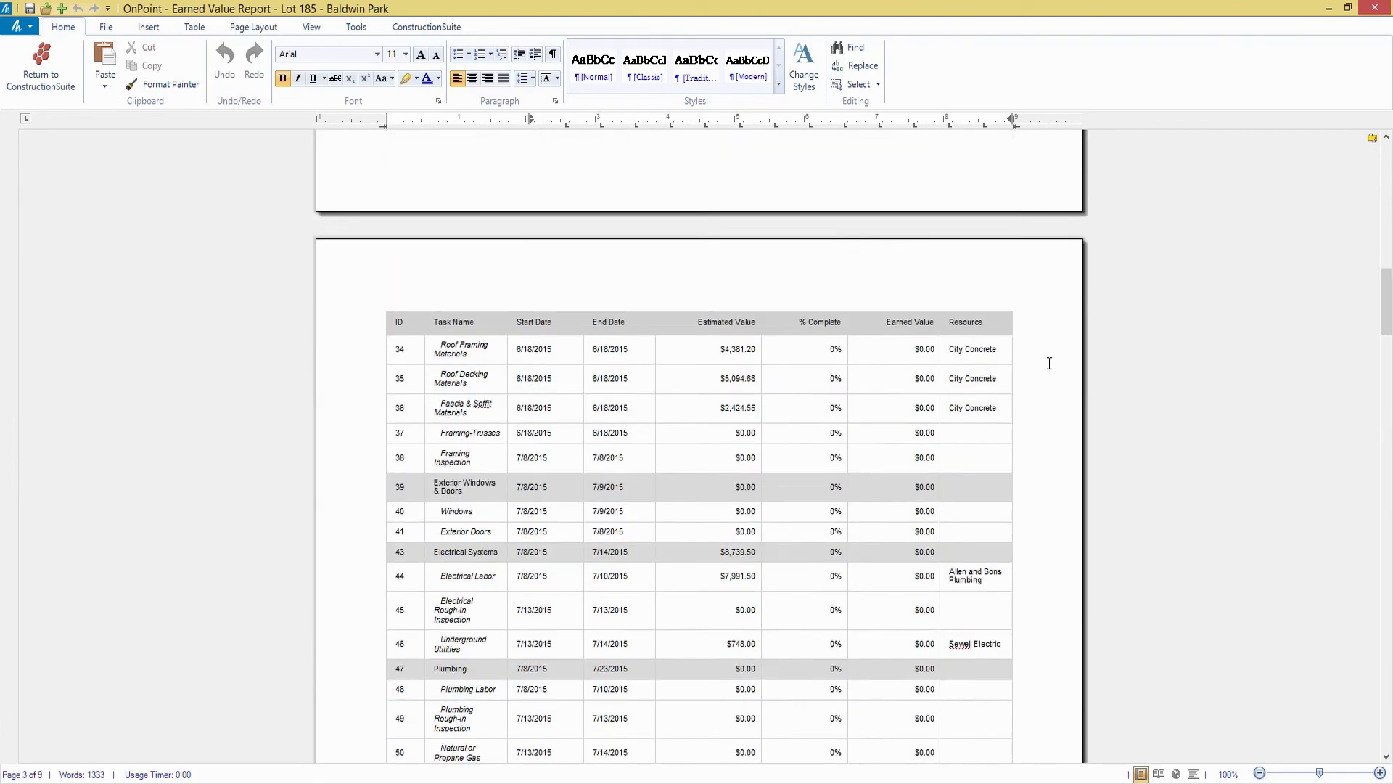
scroll(1050, 363, down, 20)
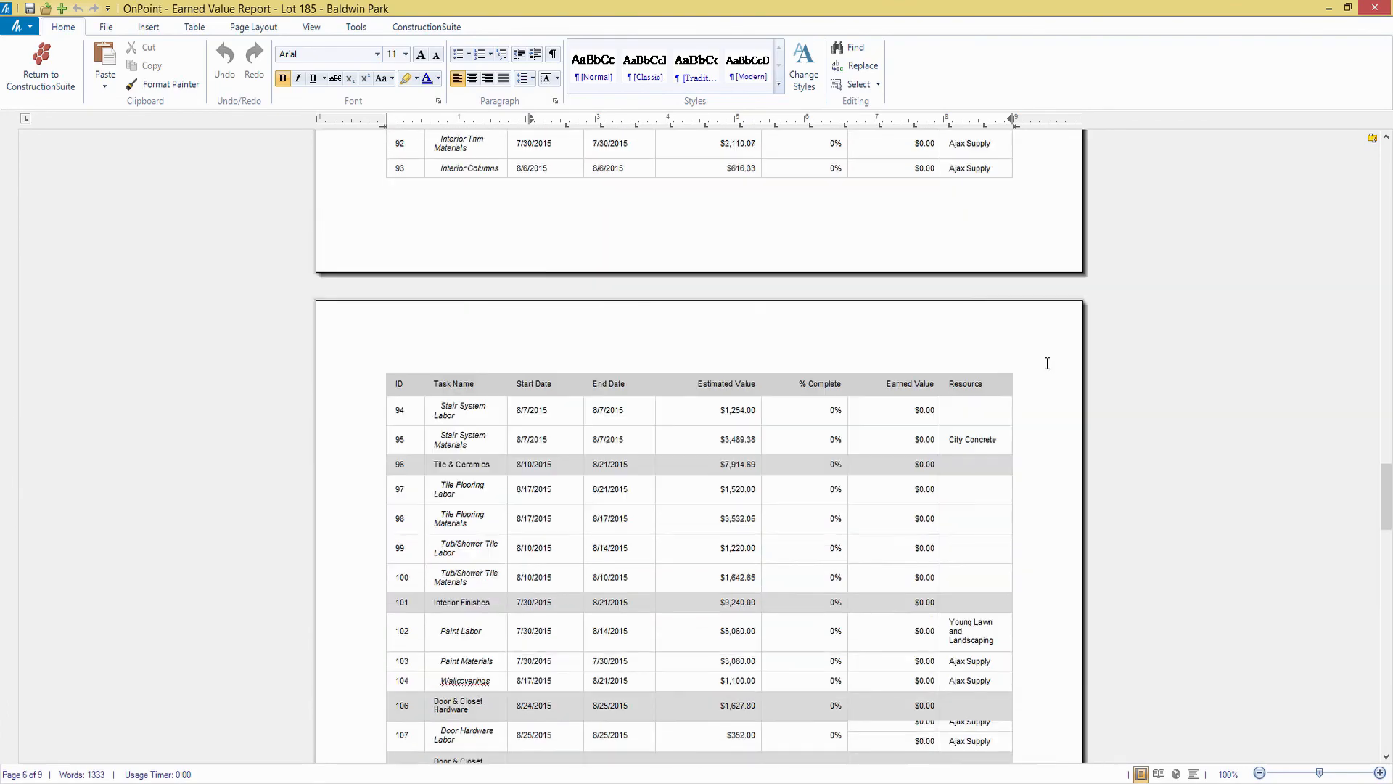
scroll(1047, 363, down, 20)
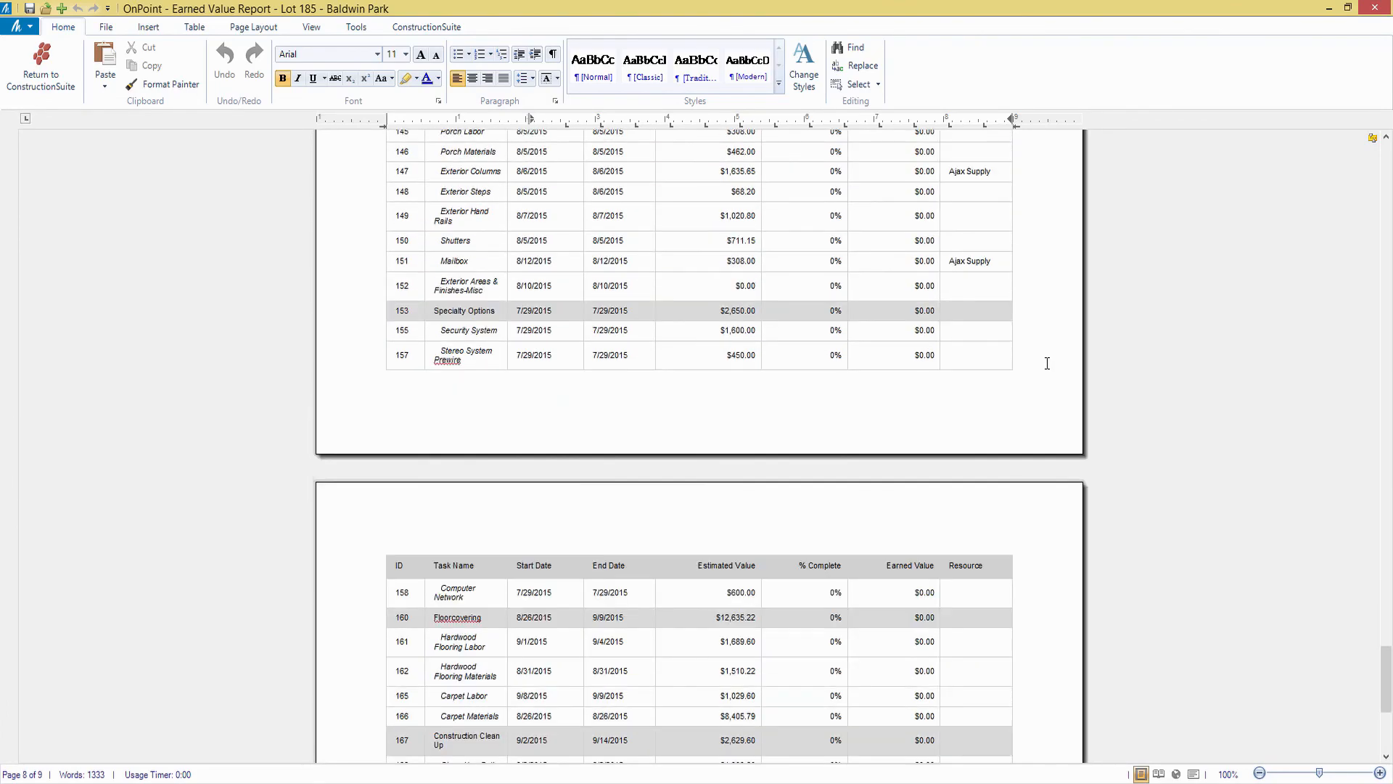
scroll(1047, 364, down, 1)
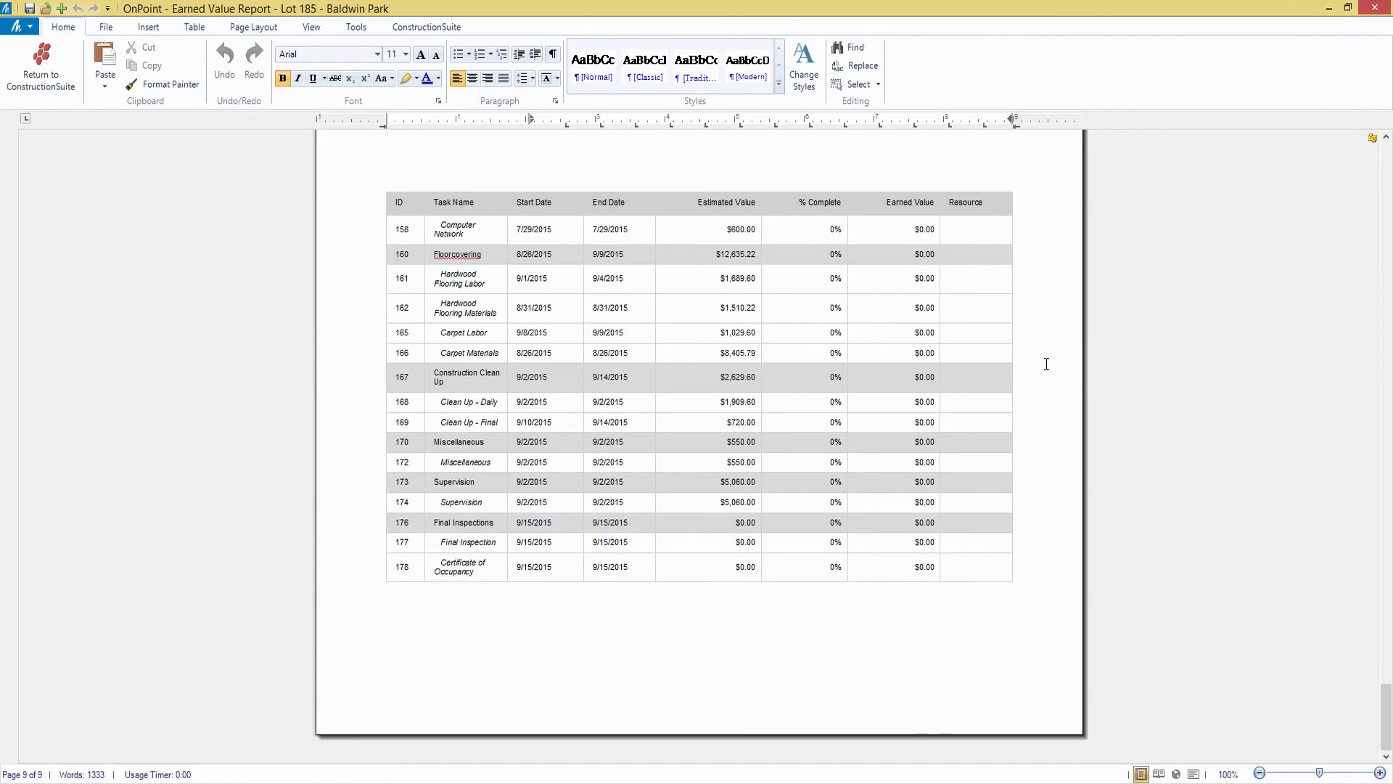